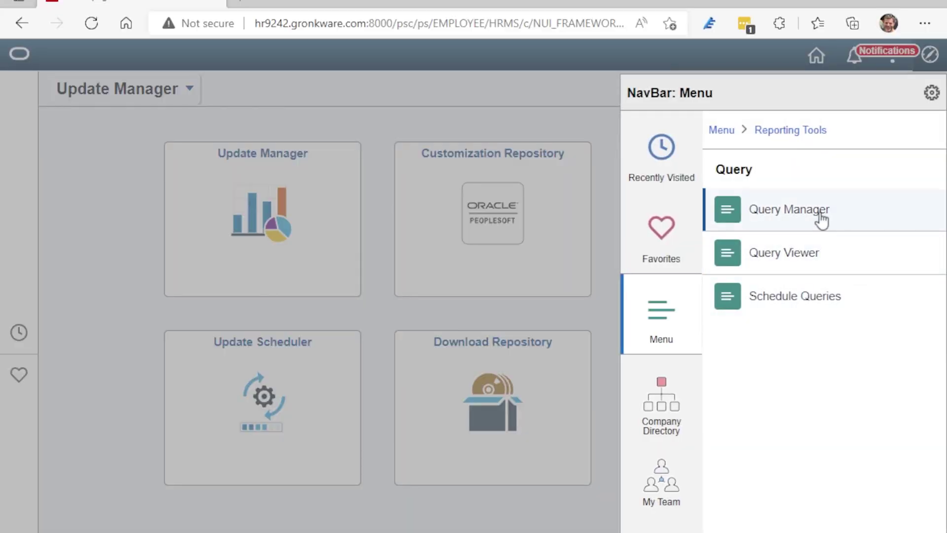
Create a new query and add the PERSONAL_DATA record to it.
{"action": "left_click", "coordinate": [257, 156]}
{"action": "type", "text": "personal_data"}
{"action": "key", "text": "Return"}
{"action": "left_click", "coordinate": [436, 378]}
Add the JOB record to the query with the detected join criteria and acknowledge the automatic effective date criteria.
{"action": "left_click", "coordinate": [38, 103]}
{"action": "left_click", "coordinate": [459, 177]}
{"action": "type", "text": "JOB"}
{"action": "key", "text": "Return"}
{"action": "left_click", "coordinate": [440, 370]}
{"action": "left_click", "coordinate": [345, 371]}
{"action": "left_click", "coordinate": [390, 388]}
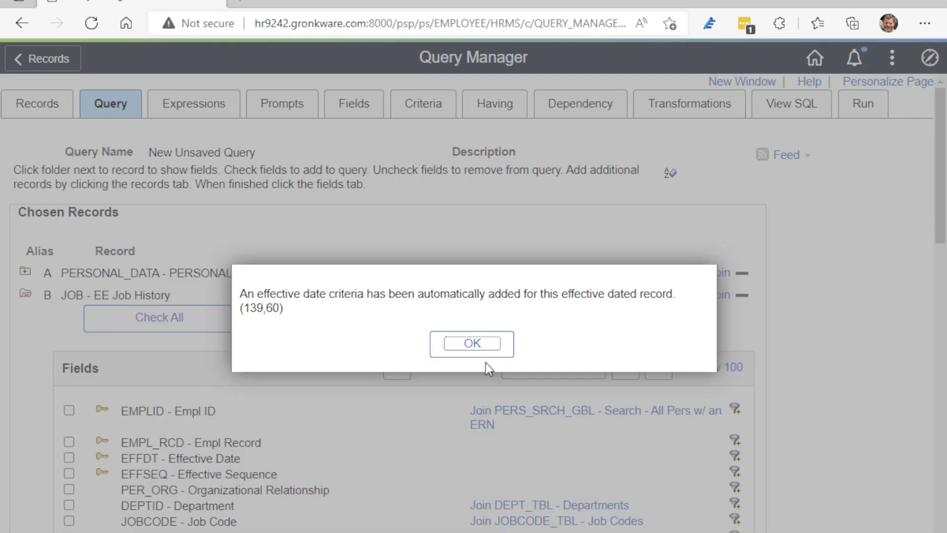
{"action": "left_click", "coordinate": [488, 349]}
Add the TRAINING record to the query, joined to PERSONAL_DATA on EMPLID.
{"action": "left_click", "coordinate": [49, 102]}
{"action": "left_click", "coordinate": [484, 176]}
{"action": "type", "text": "training"}
{"action": "key", "text": "Return"}
{"action": "left_click", "coordinate": [420, 369]}
{"action": "left_click", "coordinate": [276, 375]}
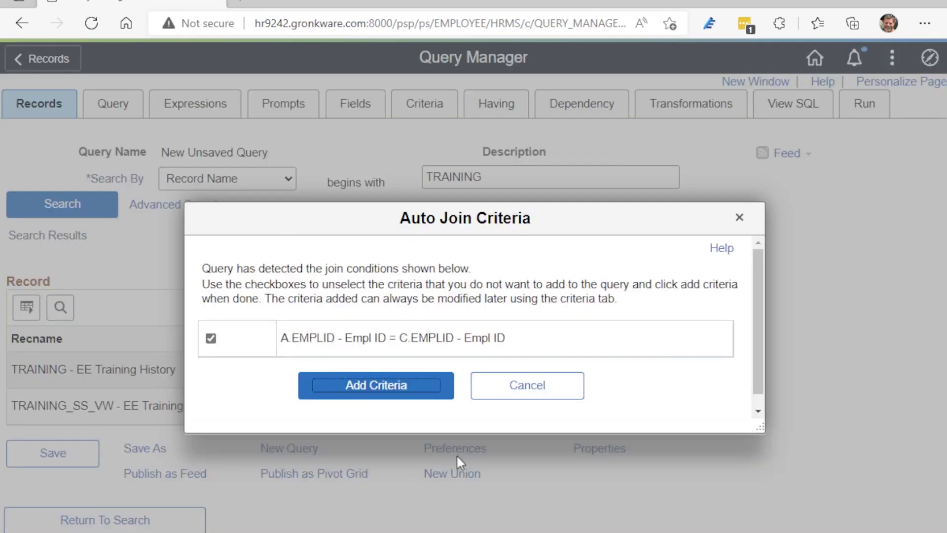
{"action": "left_click", "coordinate": [371, 388]}
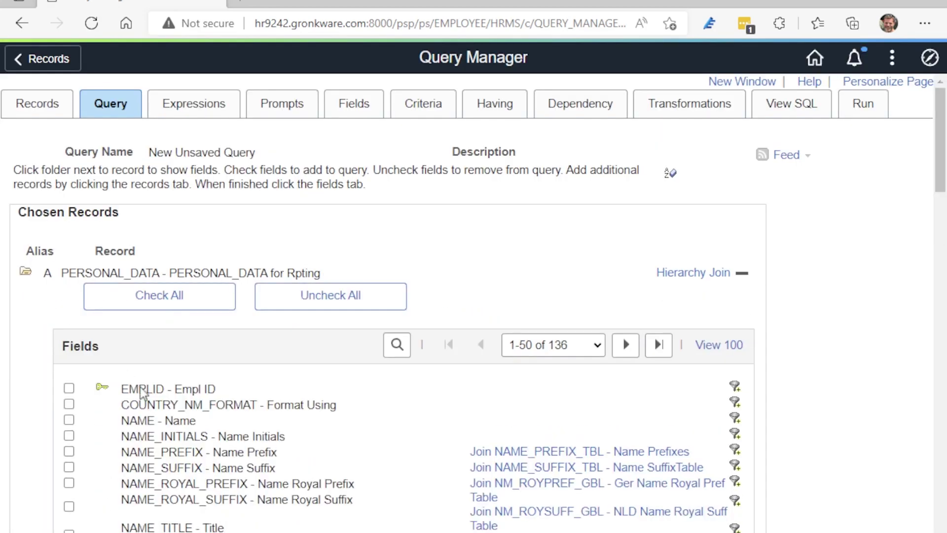
Include EMPLID and NAME from PERSONAL_DATA, plus COMPANY and DEPTID from JOB, as query fields.
{"action": "left_click", "coordinate": [69, 389]}
{"action": "left_click", "coordinate": [68, 420]}
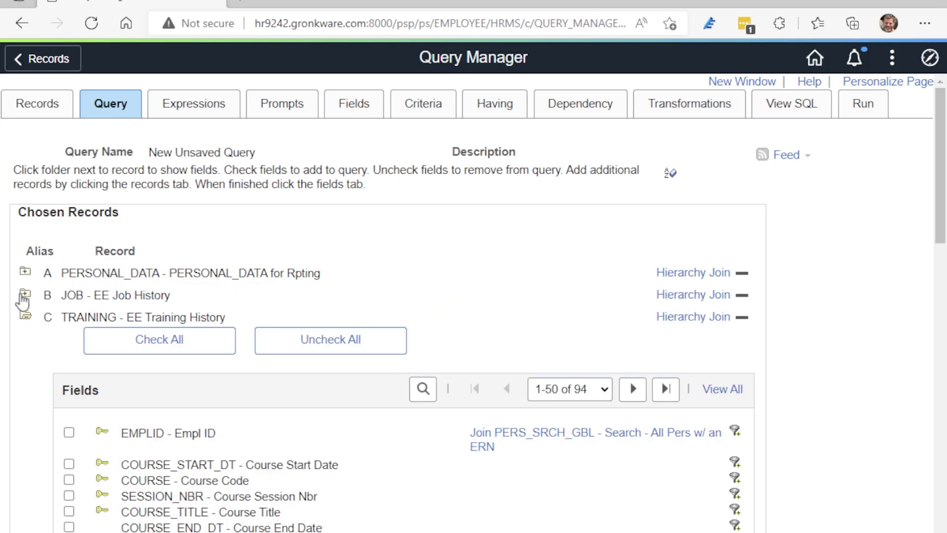
{"action": "left_click", "coordinate": [24, 295]}
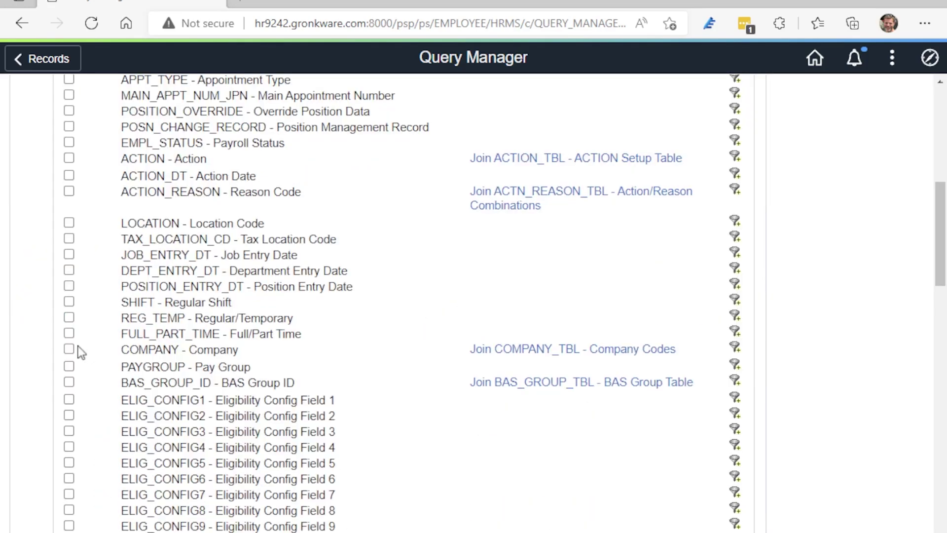
{"action": "left_click", "coordinate": [69, 349]}
{"action": "scroll", "coordinate": [130, 350], "scroll_direction": "up", "scroll_amount": 5}
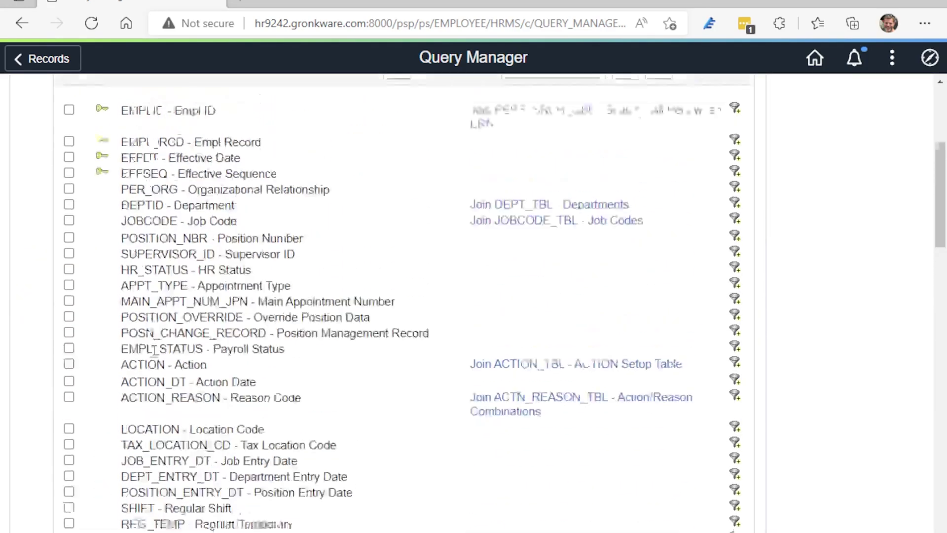
{"action": "left_click", "coordinate": [69, 252]}
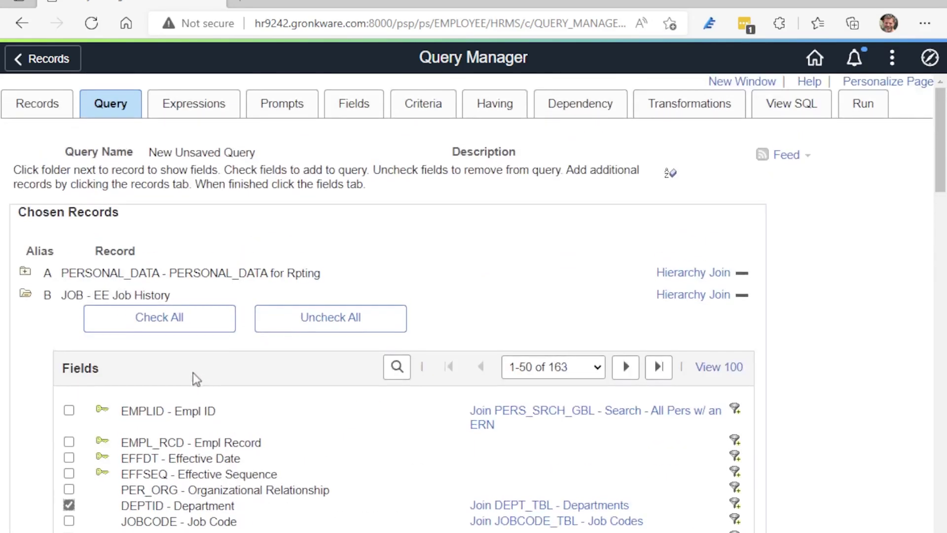
Include COURSE_START_DT, COURSE, SESSION_NBR and COURSE_TITLE from the TRAINING record as query fields.
{"action": "scroll", "coordinate": [323, 481], "scroll_direction": "down", "scroll_amount": 3}
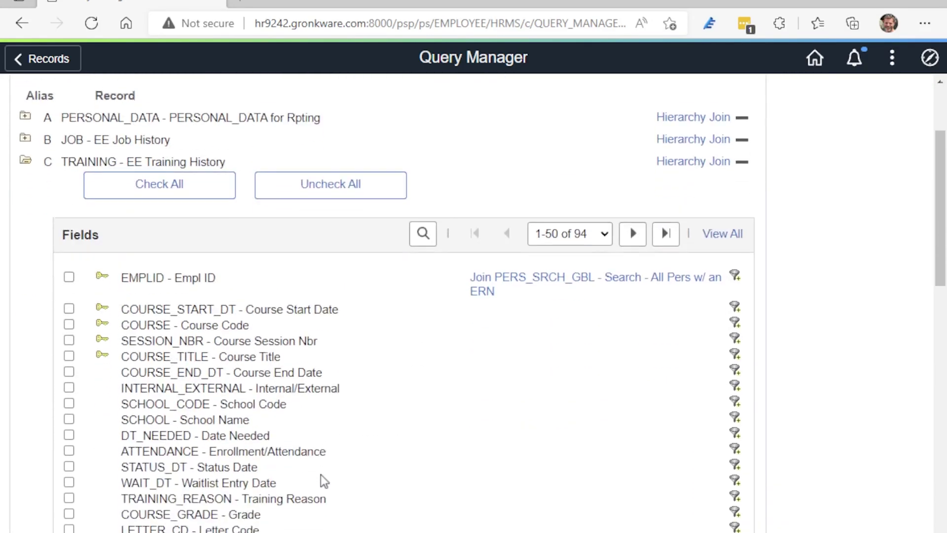
{"action": "left_click", "coordinate": [69, 311]}
{"action": "left_click", "coordinate": [69, 326]}
{"action": "left_click", "coordinate": [69, 342]}
{"action": "left_click", "coordinate": [68, 295]}
{"action": "scroll", "coordinate": [503, 458], "scroll_direction": "up", "scroll_amount": 3}
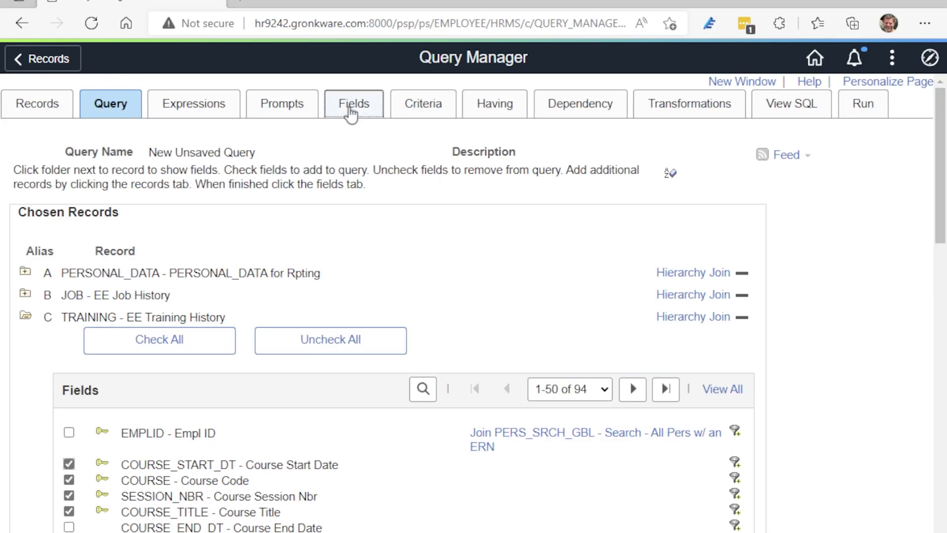
Check the query's field list and start saving the query as x_pt3_ee_classes with the description Employee Classes.
{"action": "left_click", "coordinate": [348, 109]}
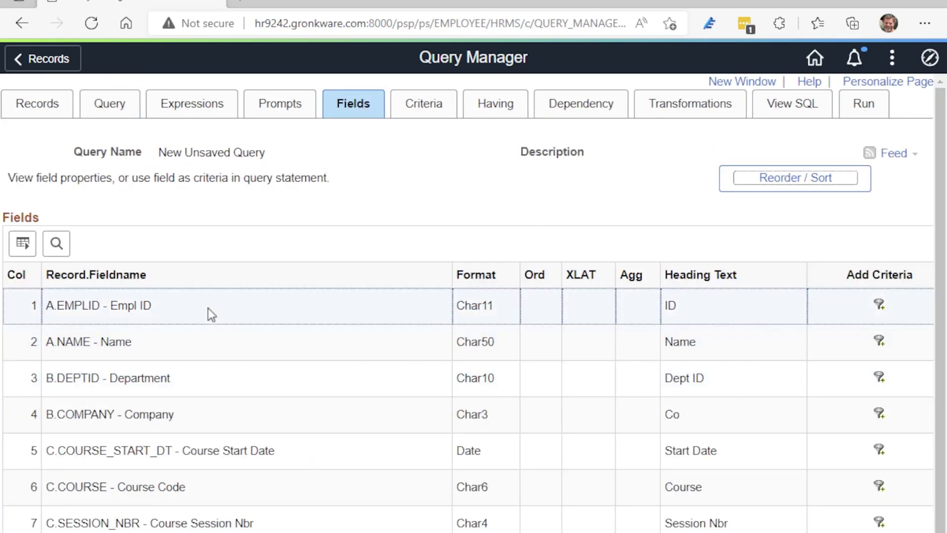
{"action": "scroll", "coordinate": [194, 349], "scroll_direction": "down", "scroll_amount": 2}
{"action": "left_click", "coordinate": [58, 526]}
{"action": "type", "text": "x_pt3_ee_classes"}
{"action": "key", "text": "Tab"}
{"action": "type", "text": "Employee Classes"}
Set the query's owner to Public, enter "employee classes" as its definition, and save it.
{"action": "key", "text": "Tab"}
{"action": "key", "text": "Tab"}
{"action": "key", "text": "Tab"}
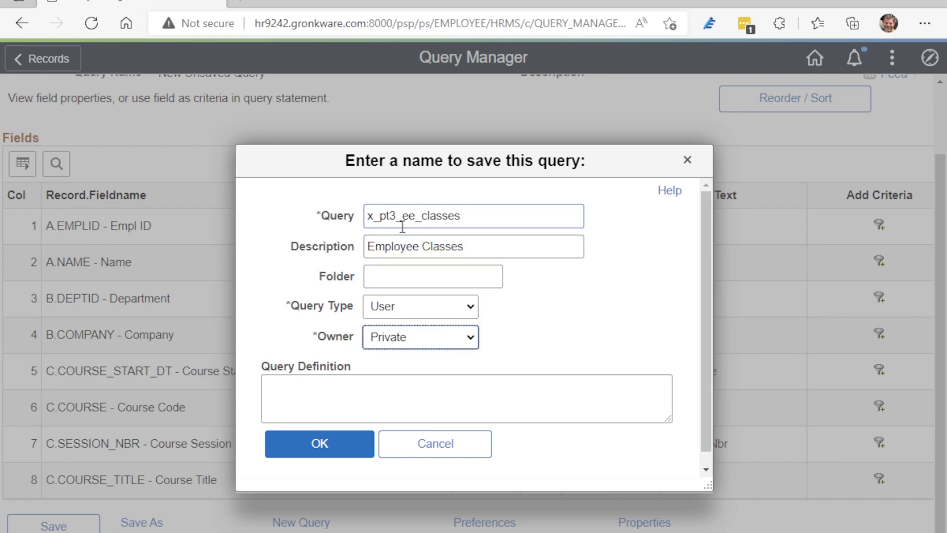
{"action": "key", "text": "Down"}
{"action": "key", "text": "Tab"}
{"action": "type", "text": "employee classes"}
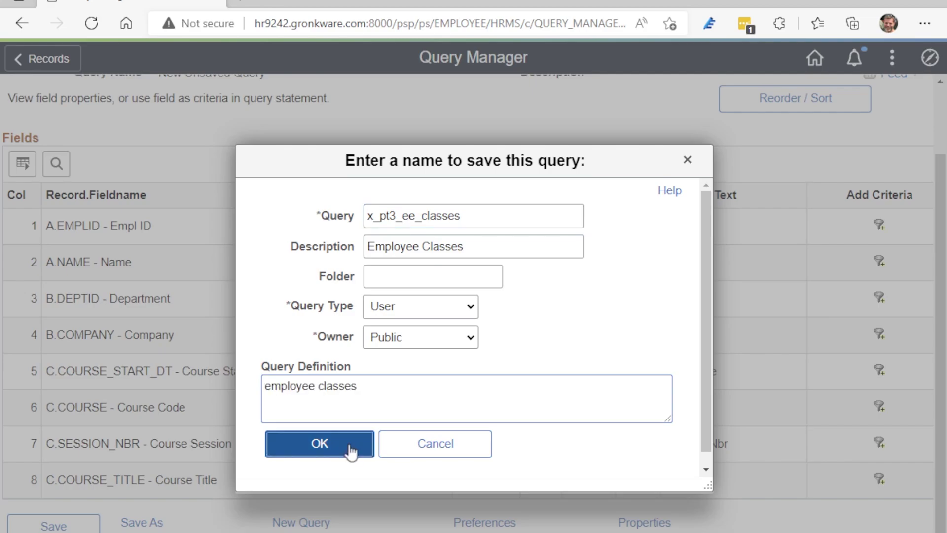
{"action": "left_click", "coordinate": [351, 447]}
Review the query's criteria and SQL, then run it and look through the returned rows.
{"action": "left_click", "coordinate": [448, 111]}
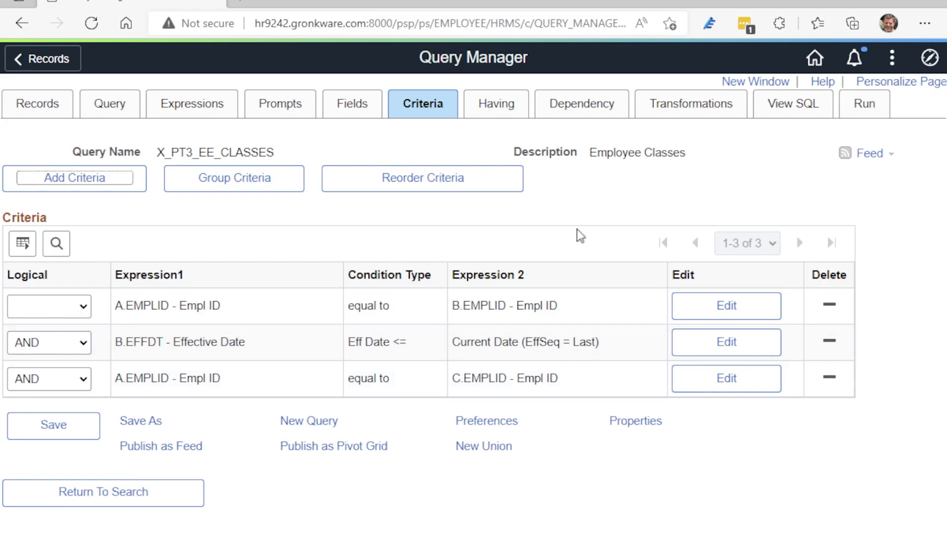
{"action": "left_click", "coordinate": [795, 105]}
{"action": "left_click", "coordinate": [866, 108]}
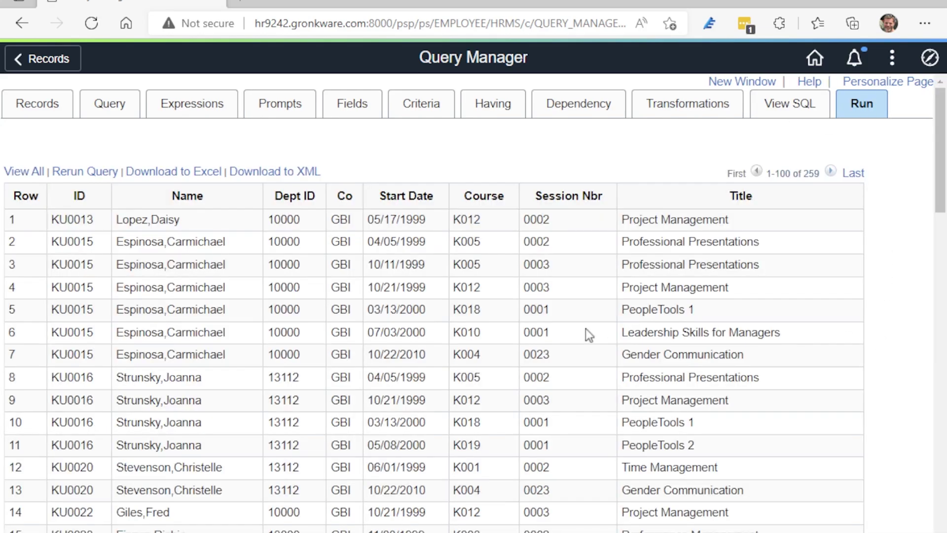
{"action": "scroll", "coordinate": [579, 332], "scroll_direction": "down", "scroll_amount": 15}
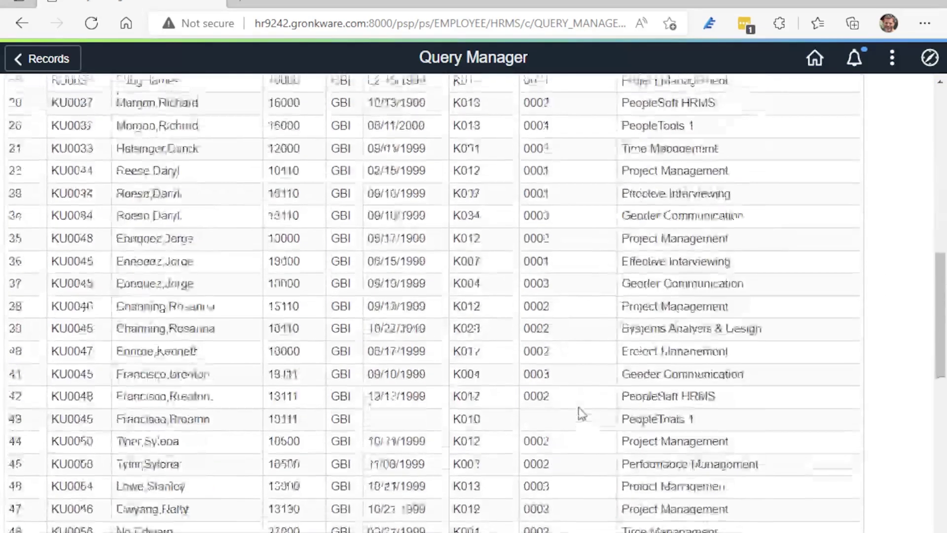
{"action": "scroll", "coordinate": [583, 419], "scroll_direction": "up", "scroll_amount": 15}
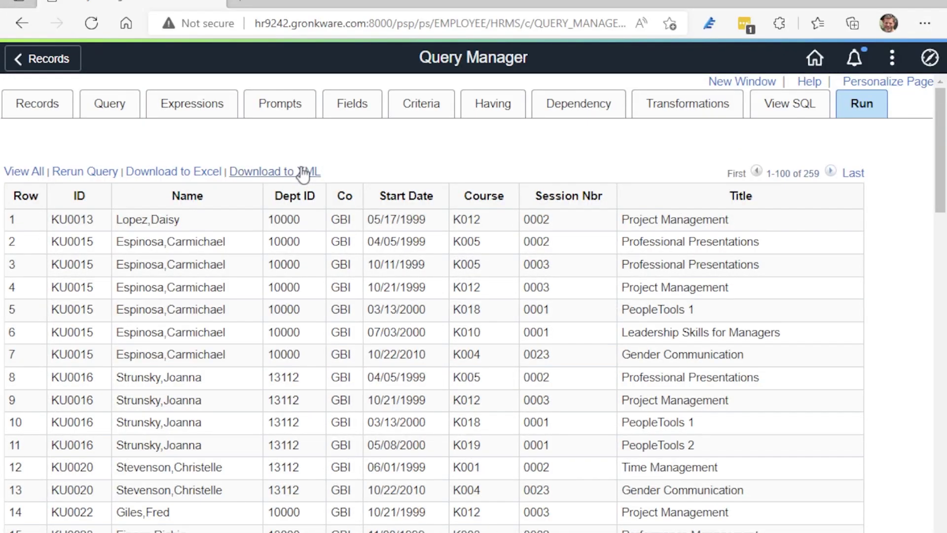
Download the query results as XML and open the X_PT3_EE_CLASSES file to examine its row and field structure.
{"action": "left_click", "coordinate": [303, 173]}
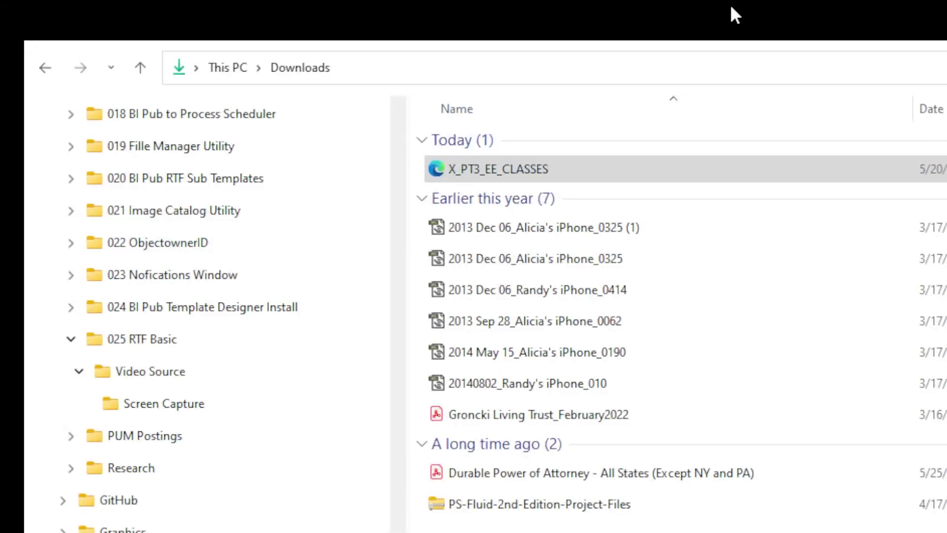
{"action": "key", "text": "Return"}
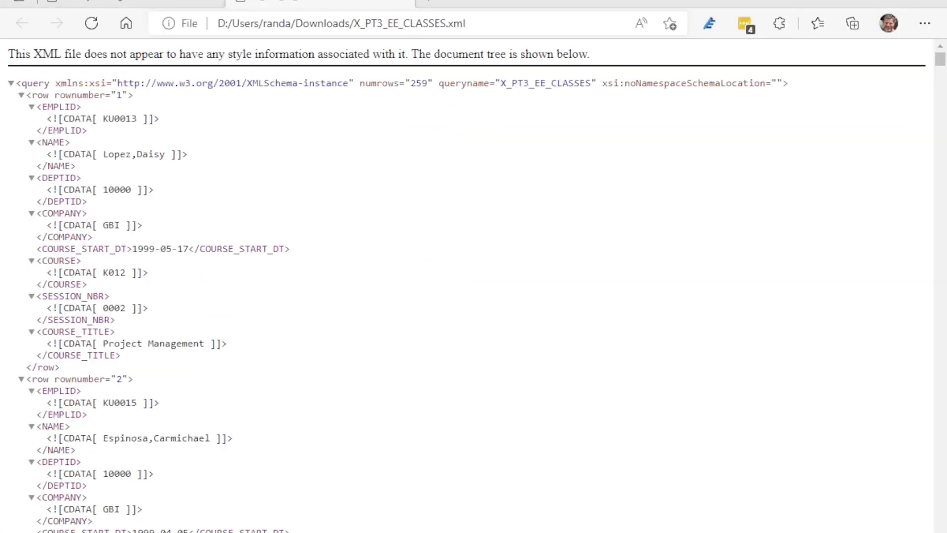
{"action": "scroll", "coordinate": [473, 286], "scroll_direction": "down", "scroll_amount": 20}
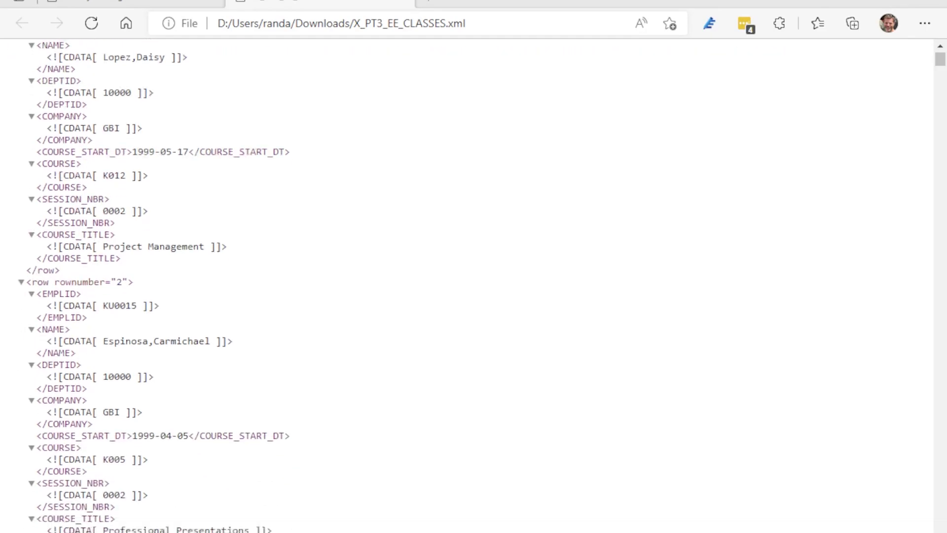
{"action": "scroll", "coordinate": [474, 286], "scroll_direction": "down", "scroll_amount": 4}
{"action": "scroll", "coordinate": [473, 286], "scroll_direction": "up", "scroll_amount": 20}
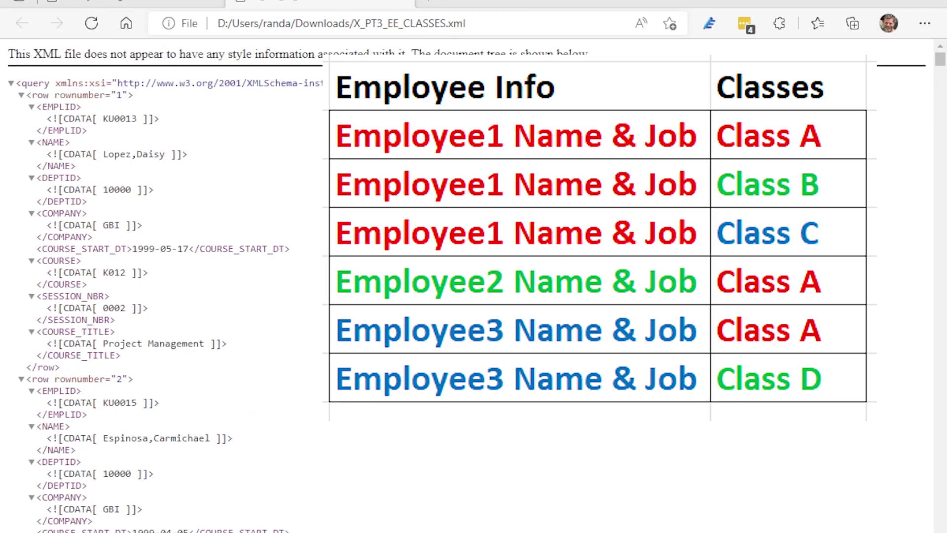
{"action": "left_click_drag", "start_coordinate": [93, 343], "coordinate": [197, 346]}
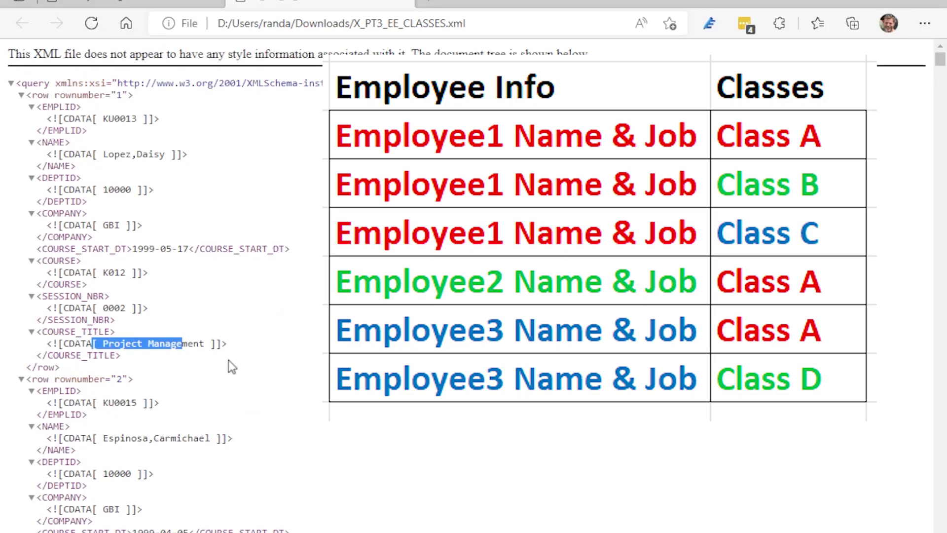
{"action": "scroll", "coordinate": [228, 360], "scroll_direction": "down", "scroll_amount": 5}
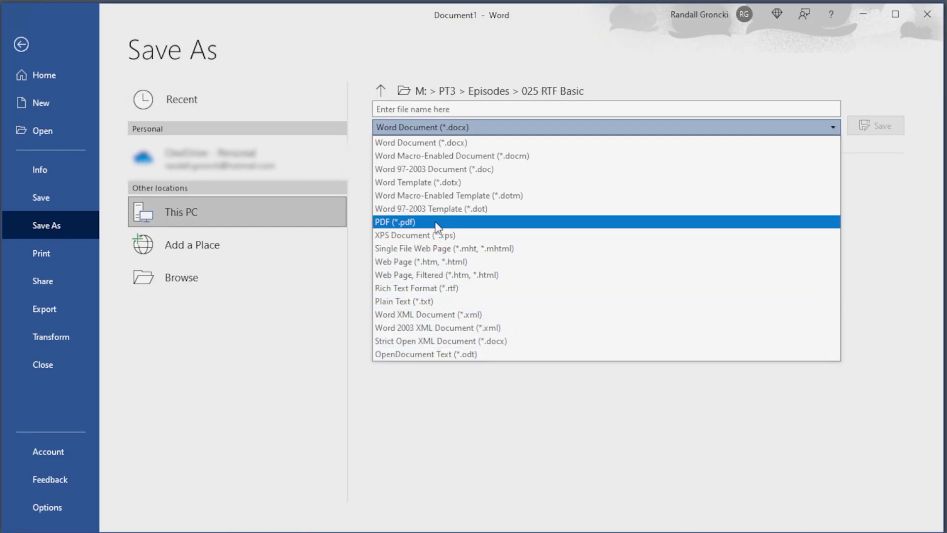
Save the blank Word document as X_PT3_Training in Rich Text Format in the 025 RTF Basic folder.
{"action": "left_click", "coordinate": [441, 288]}
{"action": "left_click", "coordinate": [450, 107]}
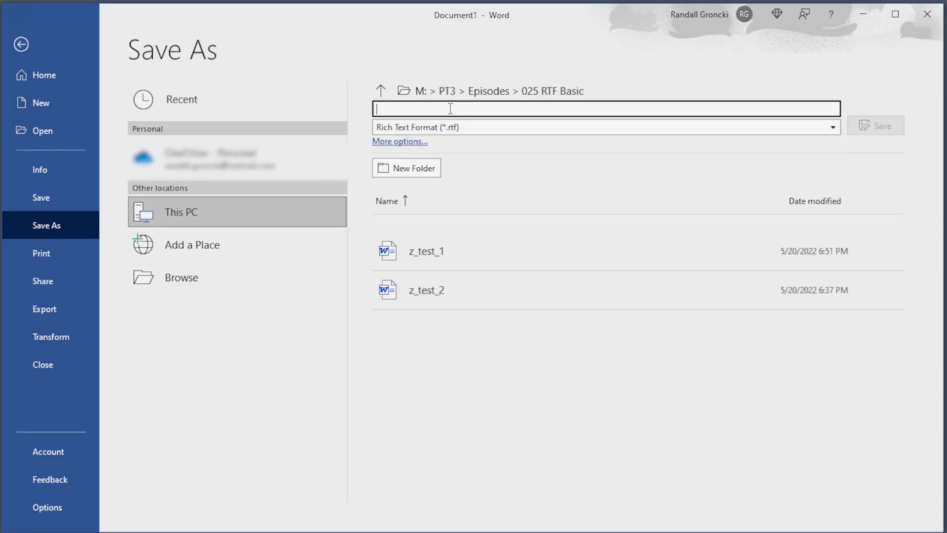
{"action": "type", "text": "X_PT3_Traininng"}
{"action": "key", "text": "BackSpace"}
{"action": "key", "text": "BackSpace"}
{"action": "type", "text": "g"}
{"action": "left_click", "coordinate": [875, 125]}
Load the downloaded query XML into the Word template as BI Publisher sample data.
{"action": "left_click", "coordinate": [566, 44]}
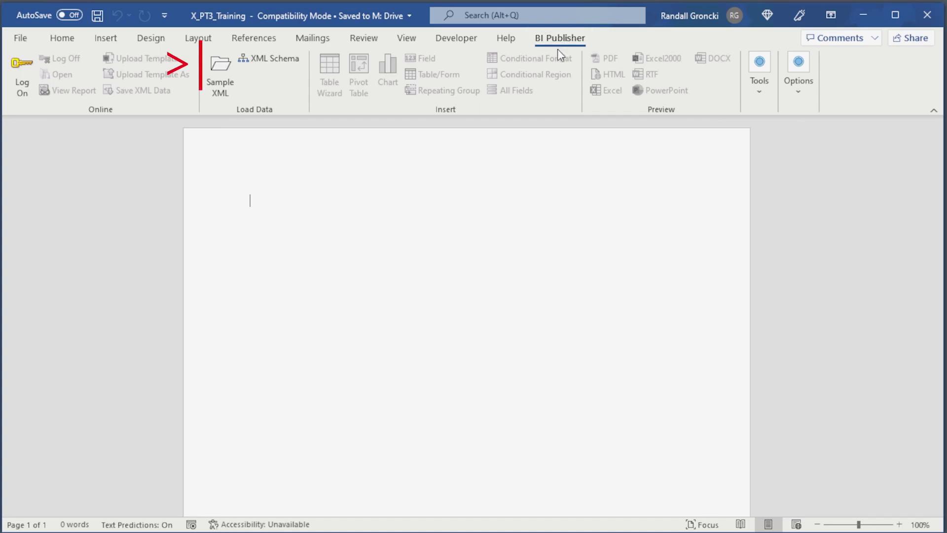
{"action": "left_click", "coordinate": [220, 74]}
{"action": "left_click", "coordinate": [187, 124]}
{"action": "left_click", "coordinate": [555, 396]}
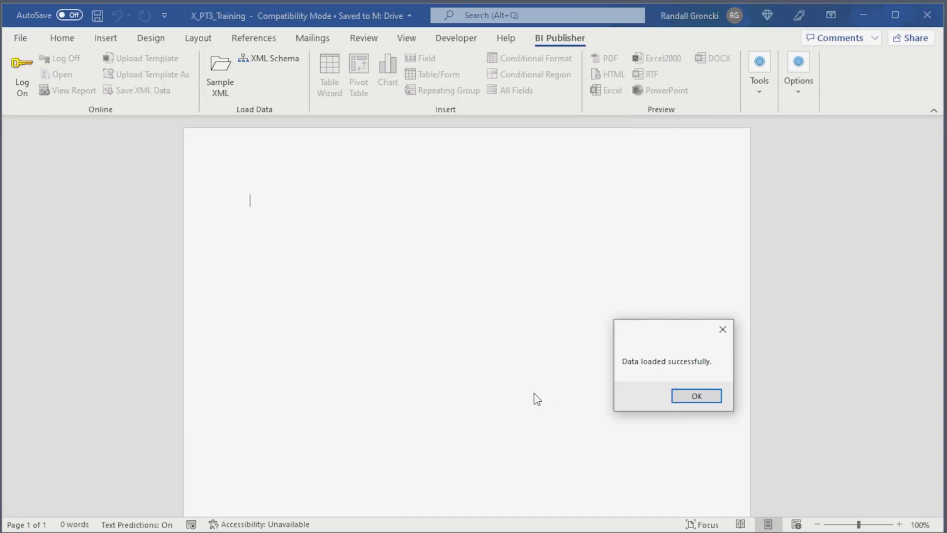
{"action": "left_click", "coordinate": [674, 395]}
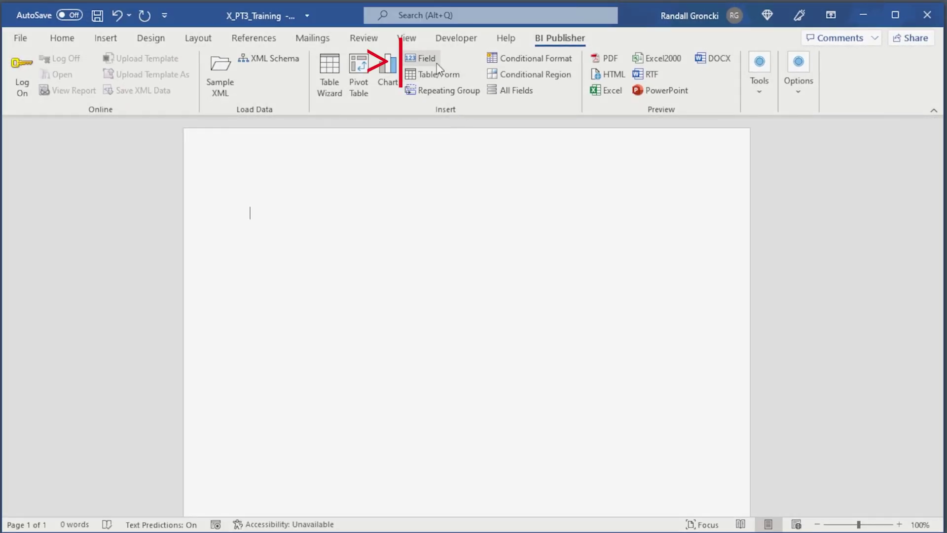
Insert the COMPANY field from the XML row into the template and add empty lines below it.
{"action": "left_click", "coordinate": [435, 63]}
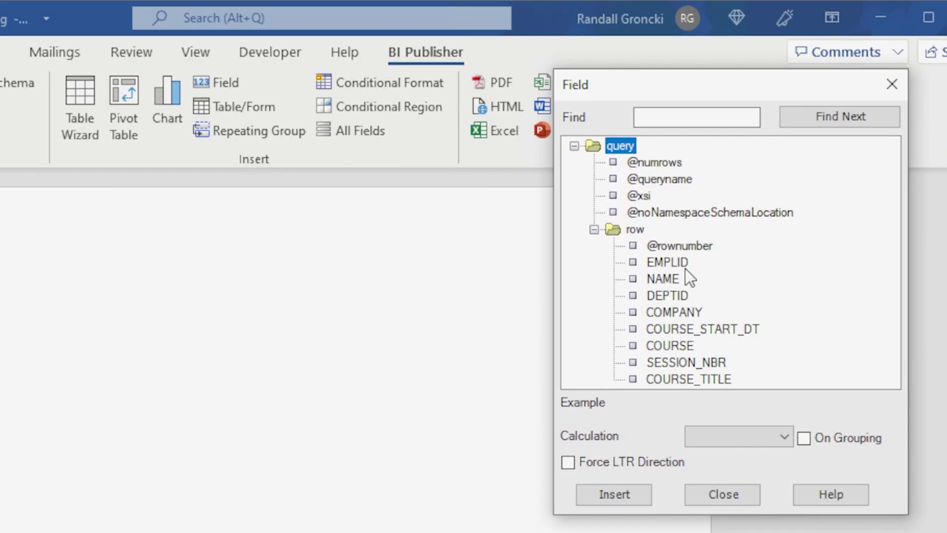
{"action": "left_click", "coordinate": [684, 314]}
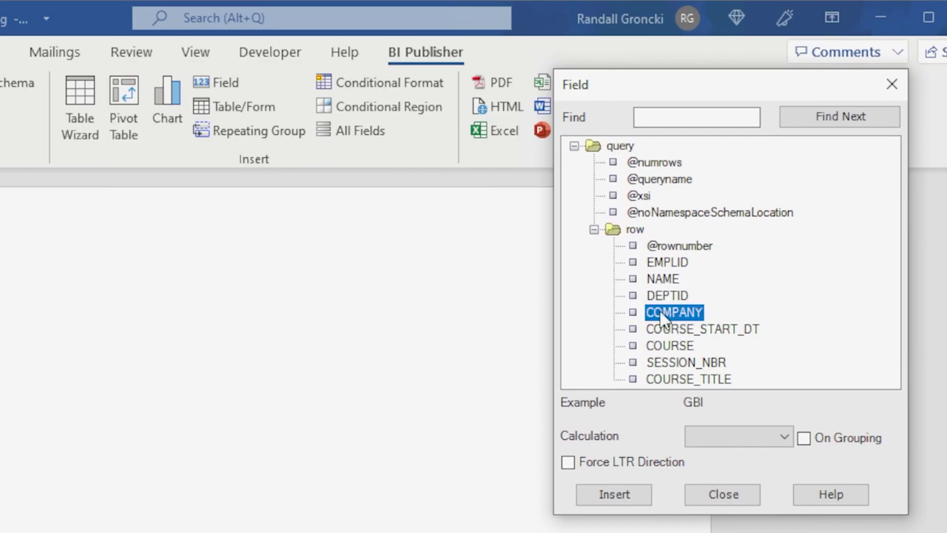
{"action": "left_click", "coordinate": [629, 501]}
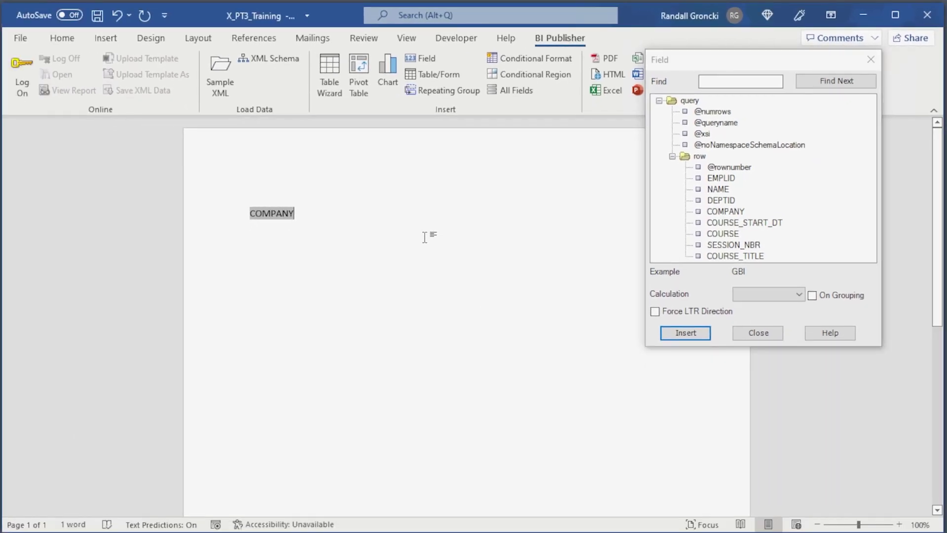
{"action": "key", "text": "Return"}
{"action": "key", "text": "Return"}
{"action": "key", "text": "Return"}
{"action": "key", "text": "Return"}
Insert DEPTID, NAME, COURSE, SESSION_NBR, COURSE_TITLE and COURSE_START_DT on separate lines below COMPANY, and preview the template as PDF.
{"action": "left_click", "coordinate": [349, 235]}
{"action": "left_click", "coordinate": [721, 199]}
{"action": "left_click", "coordinate": [711, 335]}
{"action": "left_click", "coordinate": [718, 189]}
{"action": "left_click", "coordinate": [671, 330]}
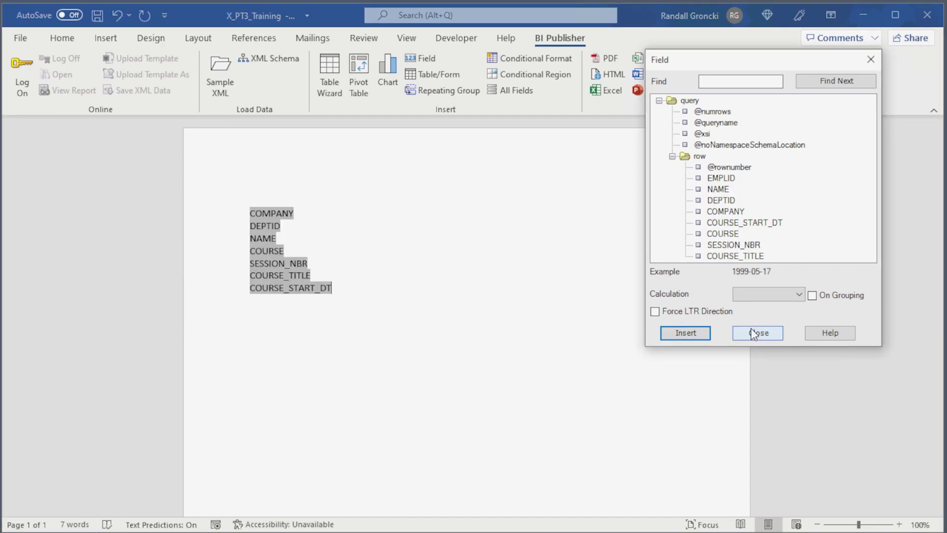
{"action": "left_click", "coordinate": [759, 333]}
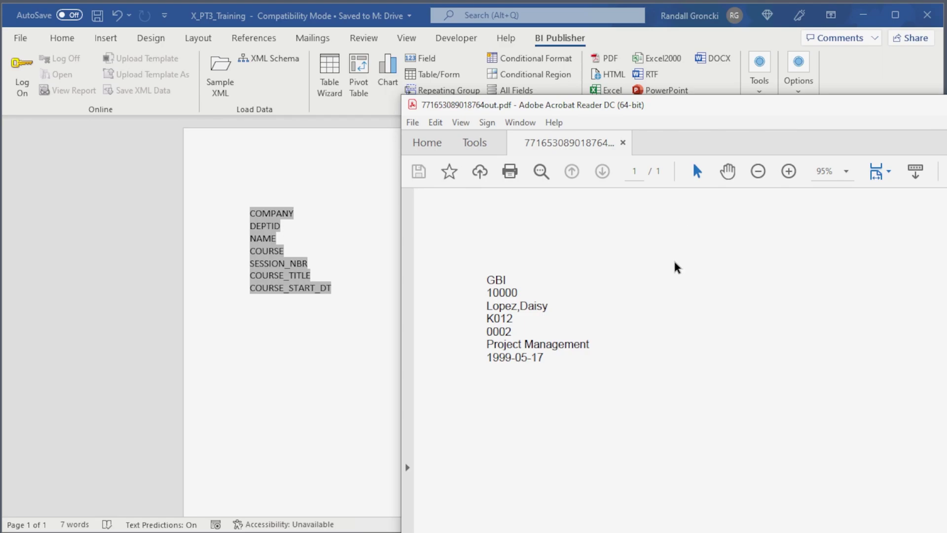
{"action": "key", "text": "alt+F4"}
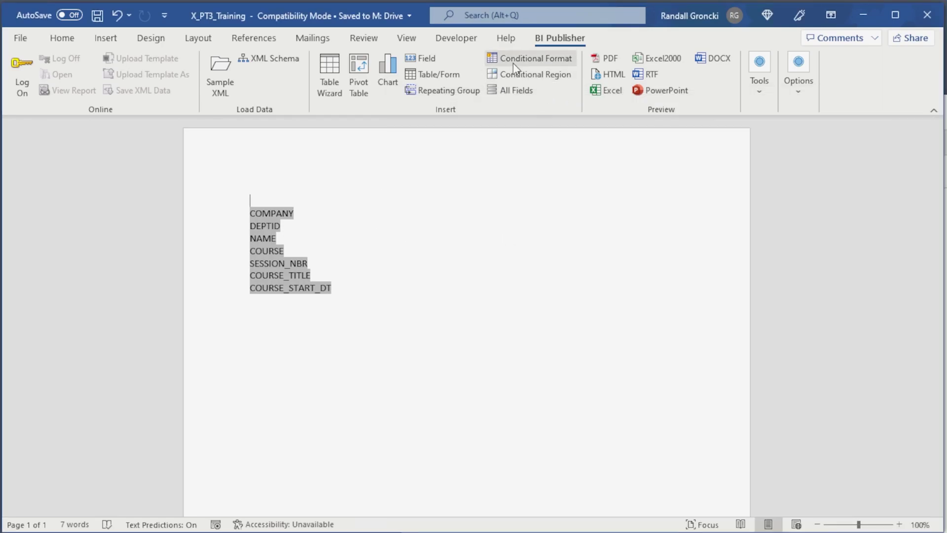
Insert a repeating group for each row, grouped by EMPLID with no break, at the start of the template.
{"action": "left_click", "coordinate": [466, 93]}
{"action": "left_click", "coordinate": [282, 113]}
{"action": "left_click", "coordinate": [339, 212]}
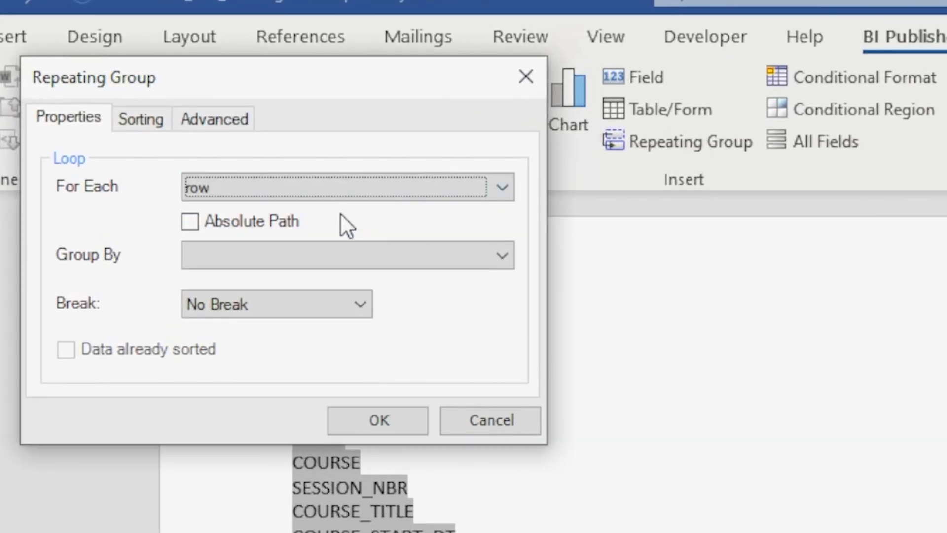
{"action": "left_click", "coordinate": [503, 257]}
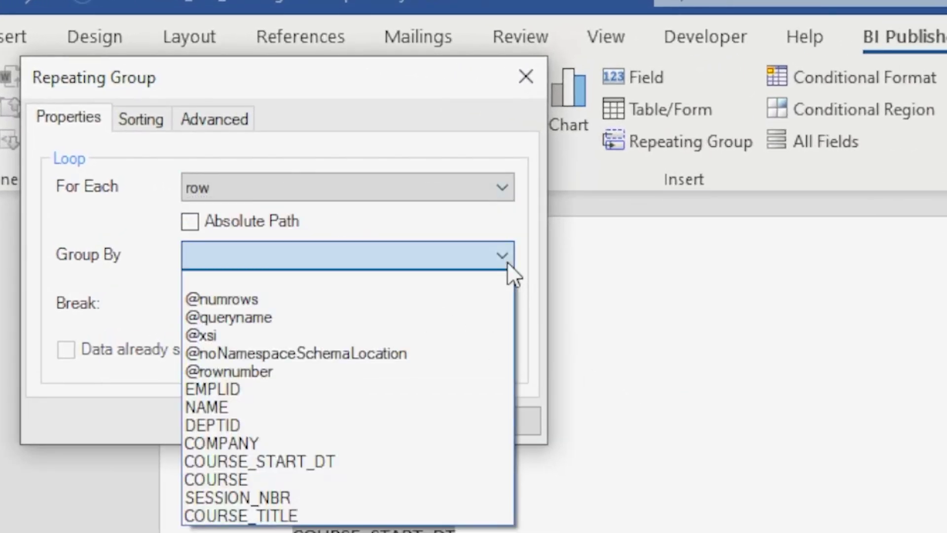
{"action": "left_click", "coordinate": [458, 388]}
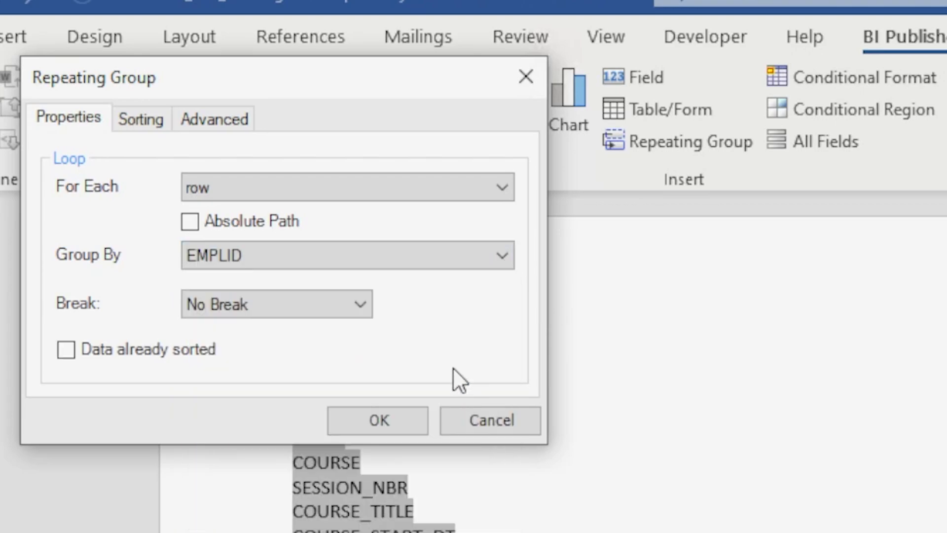
{"action": "left_click", "coordinate": [402, 410]}
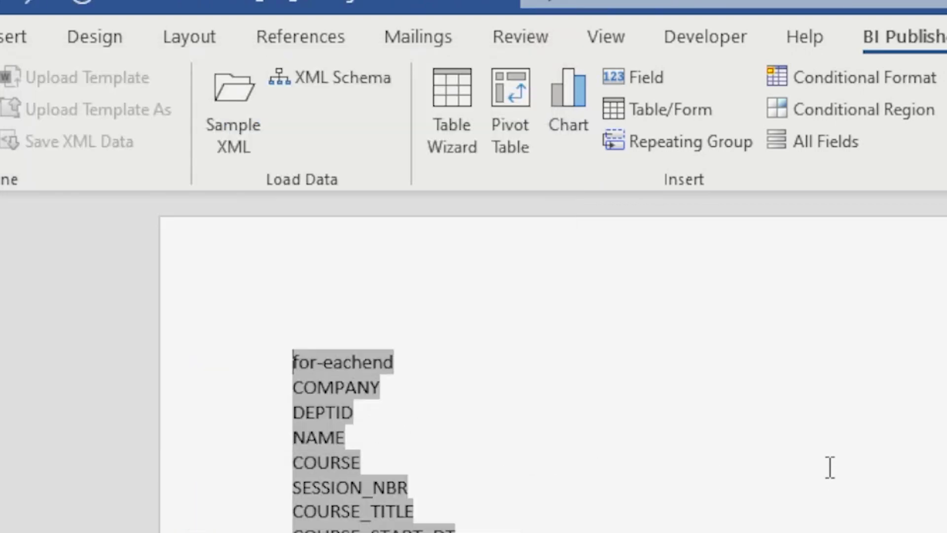
Move the group's end tag from beside for-each to its own line below COURSE_START_DT, with an empty line between.
{"action": "left_click", "coordinate": [326, 360]}
{"action": "left_click", "coordinate": [392, 382], "text": "shift"}
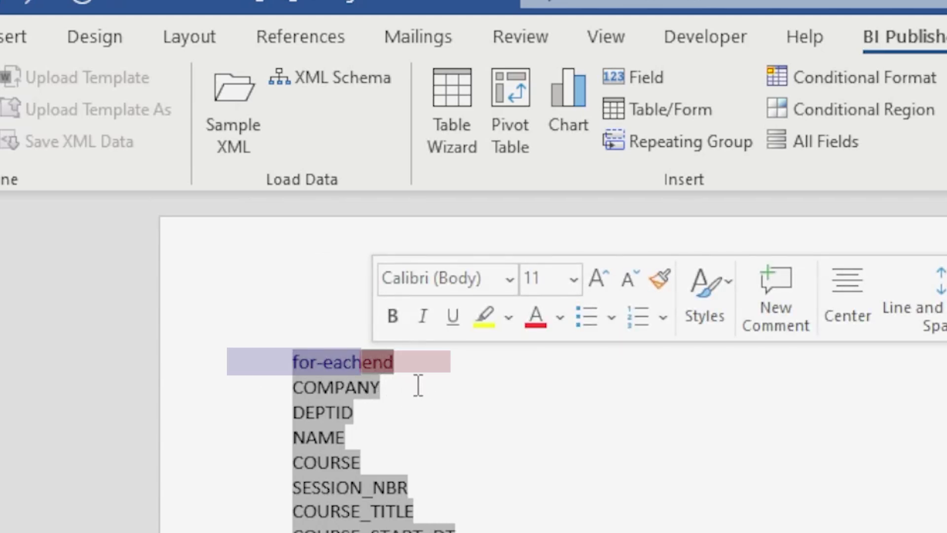
{"action": "key", "text": "ctrl+x"}
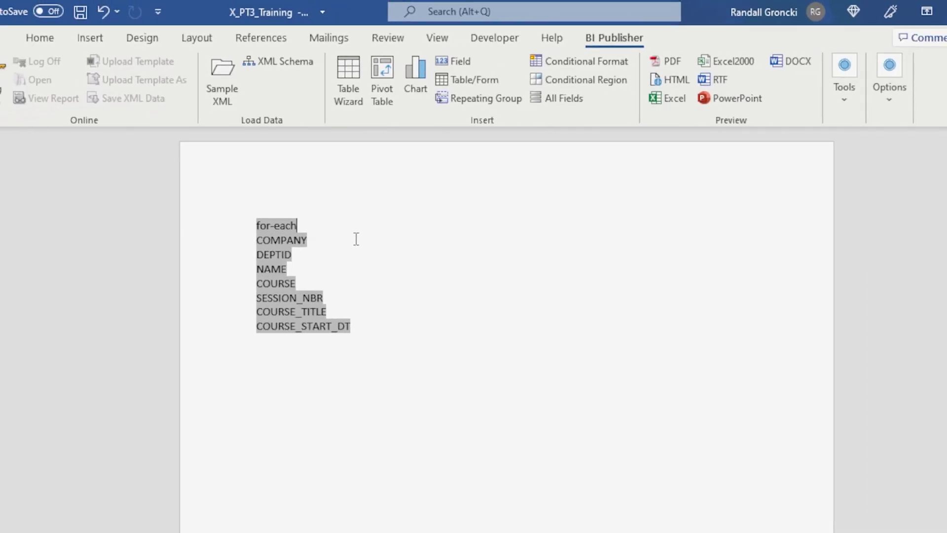
{"action": "left_click", "coordinate": [451, 524]}
{"action": "key", "text": "Return"}
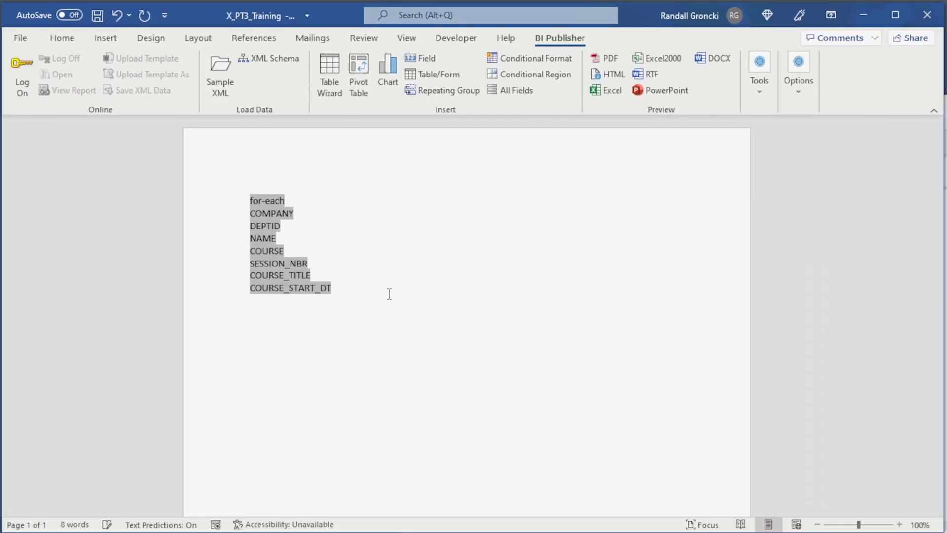
{"action": "key", "text": "ctrl+v"}
Preview the template with the repeating group as PDF and look through the employee entries.
{"action": "left_click", "coordinate": [600, 63]}
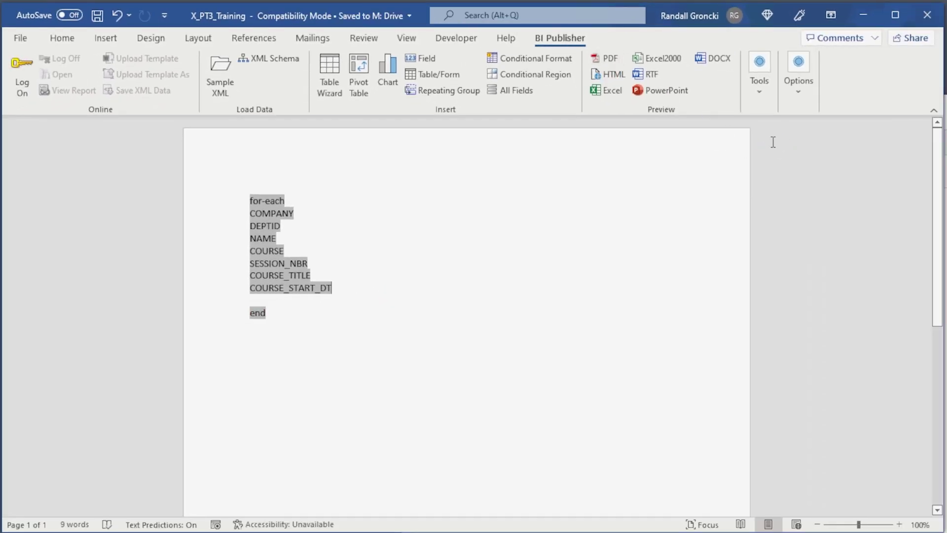
{"action": "left_click_drag", "start_coordinate": [700, 117], "coordinate": [612, 0]}
{"action": "scroll", "coordinate": [619, 213], "scroll_direction": "down", "scroll_amount": 5}
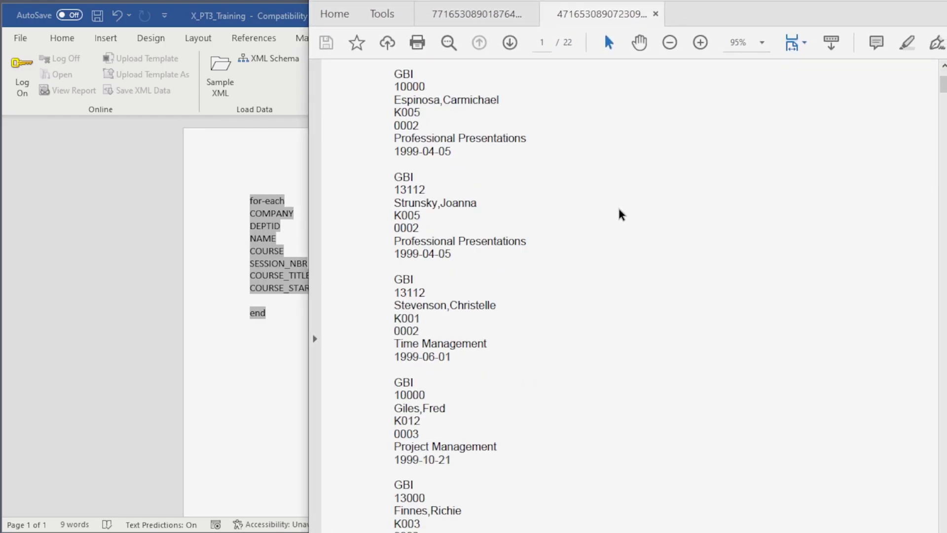
{"action": "scroll", "coordinate": [620, 213], "scroll_direction": "down", "scroll_amount": 8}
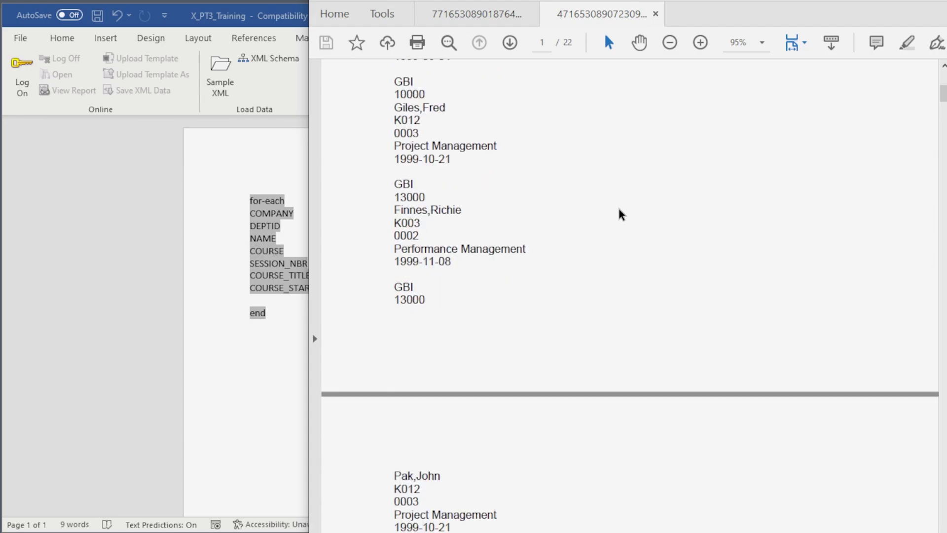
{"action": "scroll", "coordinate": [620, 213], "scroll_direction": "down", "scroll_amount": 10}
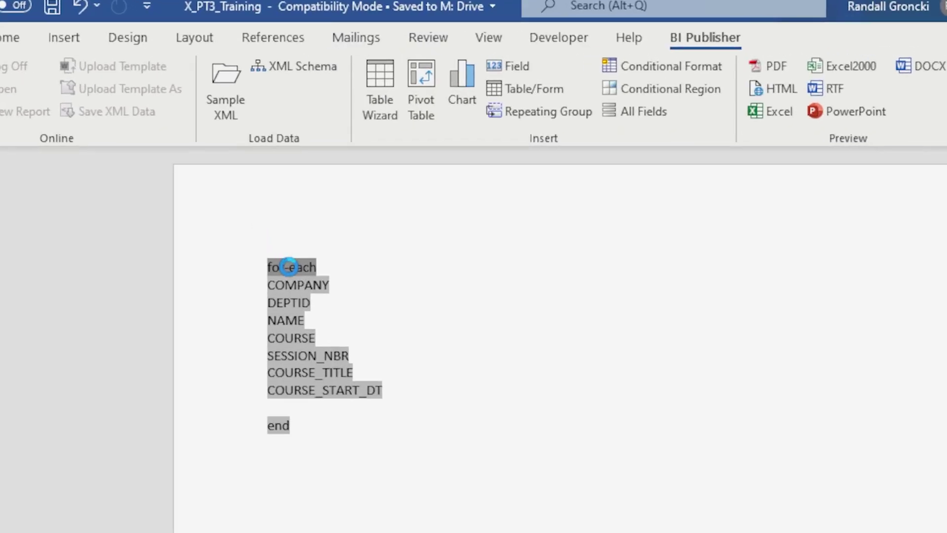
Sort the for-each group by EMPLID in ascending order as Date/Text.
{"action": "double_click", "coordinate": [289, 267]}
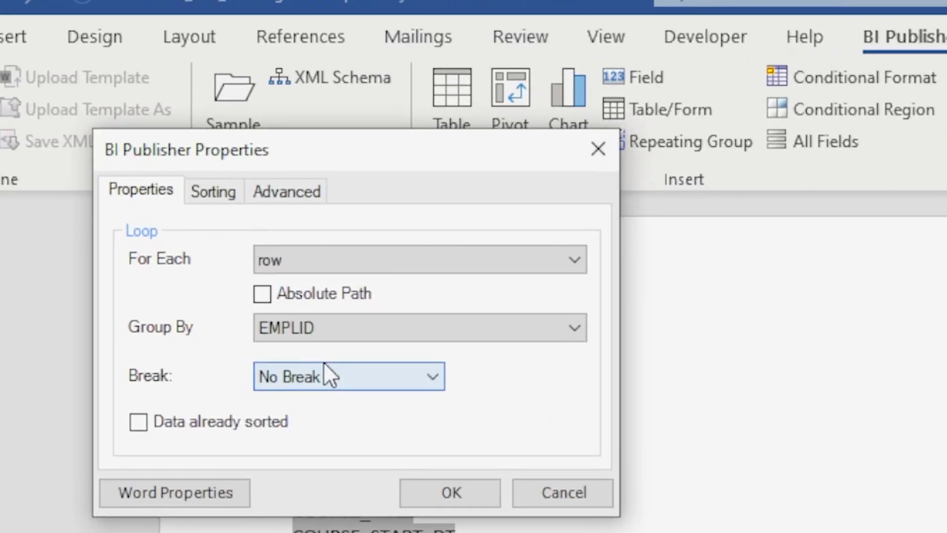
{"action": "left_click", "coordinate": [212, 192]}
{"action": "left_click", "coordinate": [261, 259]}
{"action": "left_click", "coordinate": [274, 257]}
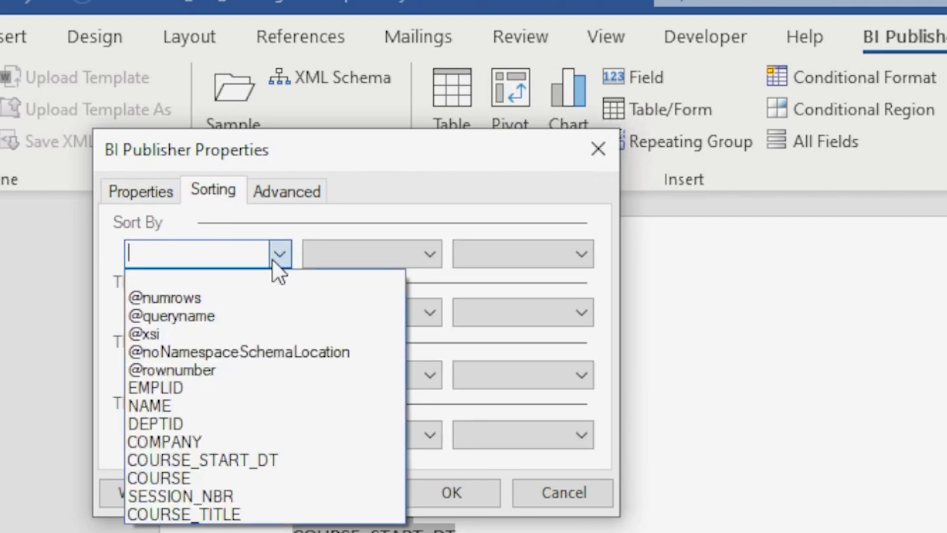
{"action": "left_click", "coordinate": [211, 387]}
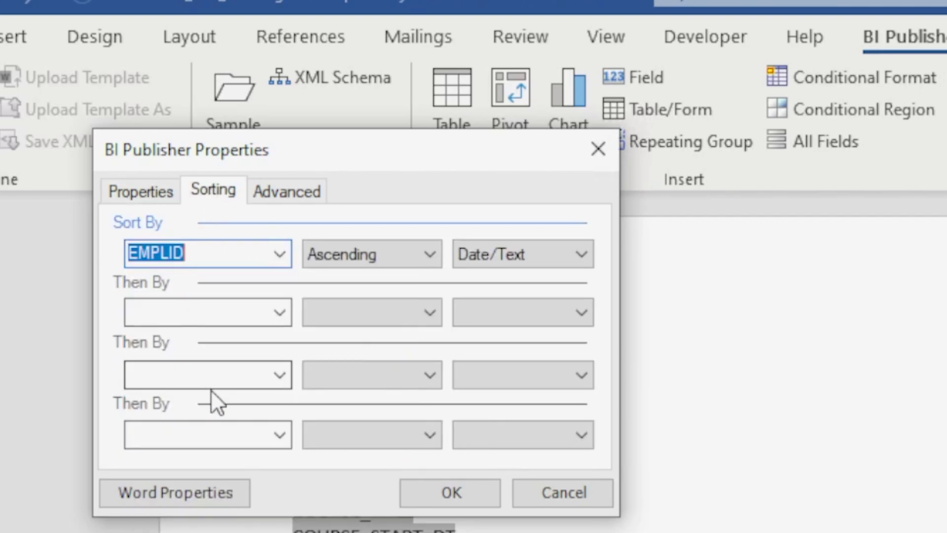
{"action": "left_click", "coordinate": [426, 493]}
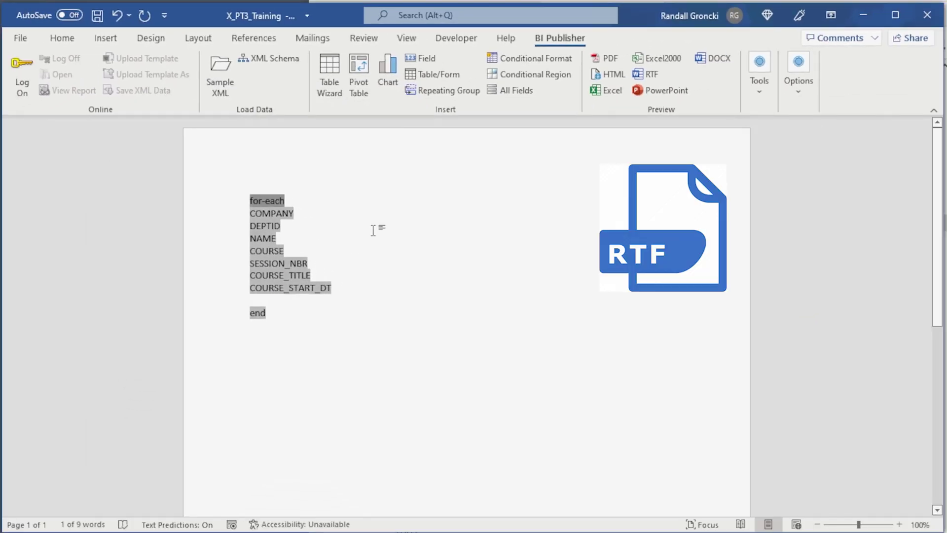
Add three empty lines between NAME and COURSE, and one empty line between for-each and COMPANY.
{"action": "left_click", "coordinate": [374, 230]}
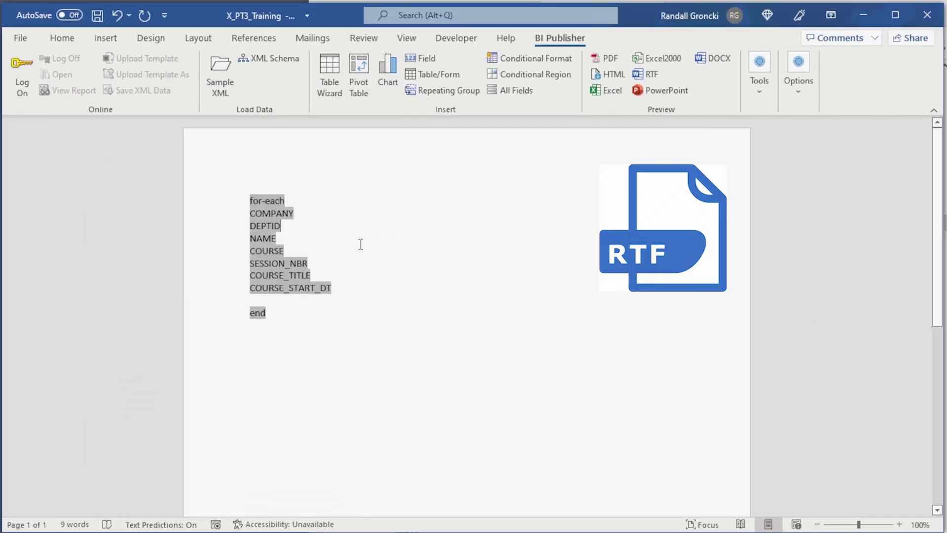
{"action": "left_click", "coordinate": [316, 239]}
{"action": "key", "text": "Return"}
{"action": "key", "text": "Return"}
{"action": "key", "text": "Return"}
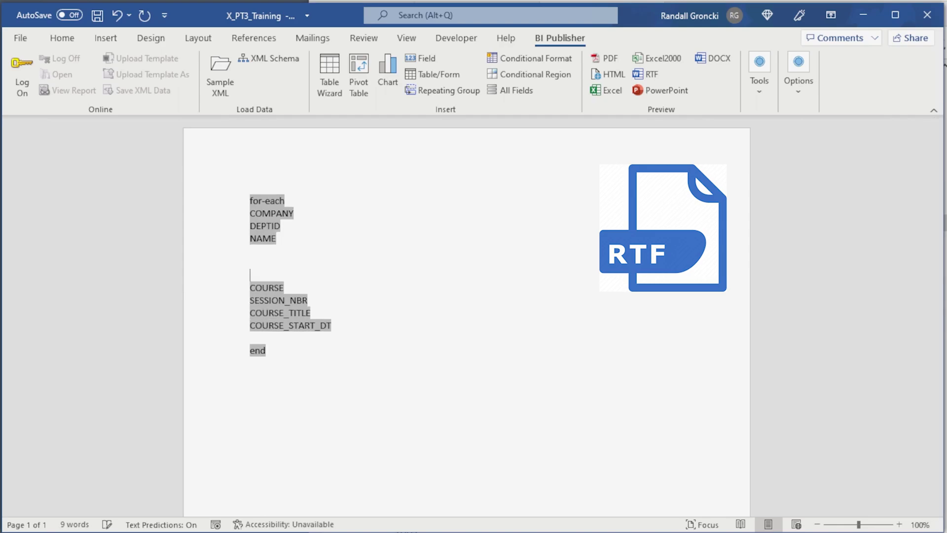
{"action": "key", "text": "Return"}
Label the first three fields "Company:", "Department ID:" and "Name:", separating each label from its field with a tab.
{"action": "type", "text": "Company"}
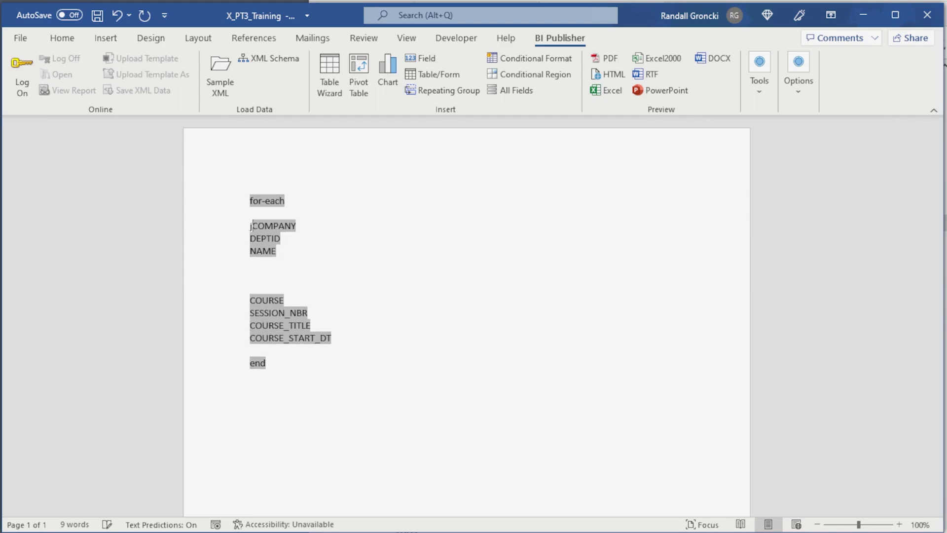
{"action": "type", "text": ":"}
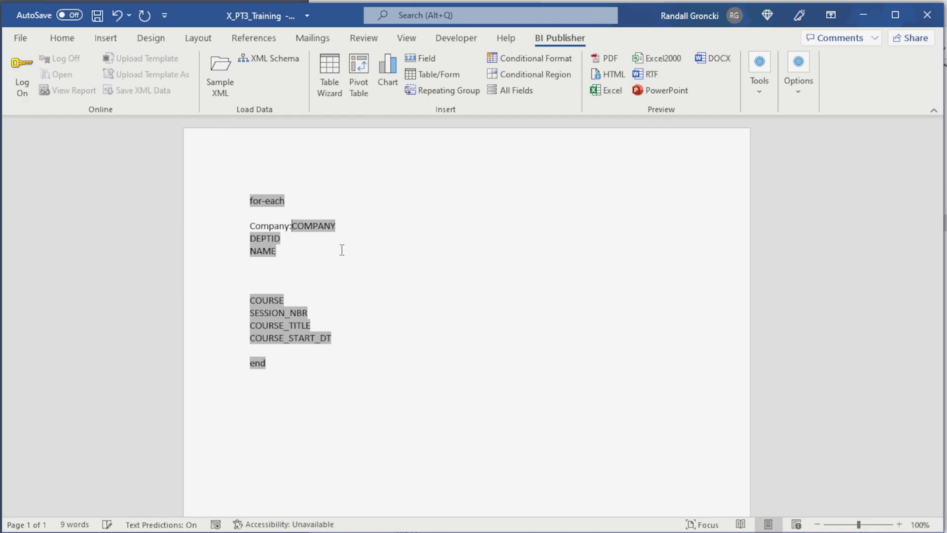
{"action": "key", "text": "Tab"}
{"action": "key", "text": "Down"}
{"action": "key", "text": "Home"}
{"action": "type", "text": "Department ID:"}
{"action": "key", "text": "Tab"}
{"action": "key", "text": "Down"}
{"action": "key", "text": "Home"}
{"action": "type", "text": "Name"}
{"action": "type", "text": ":"}
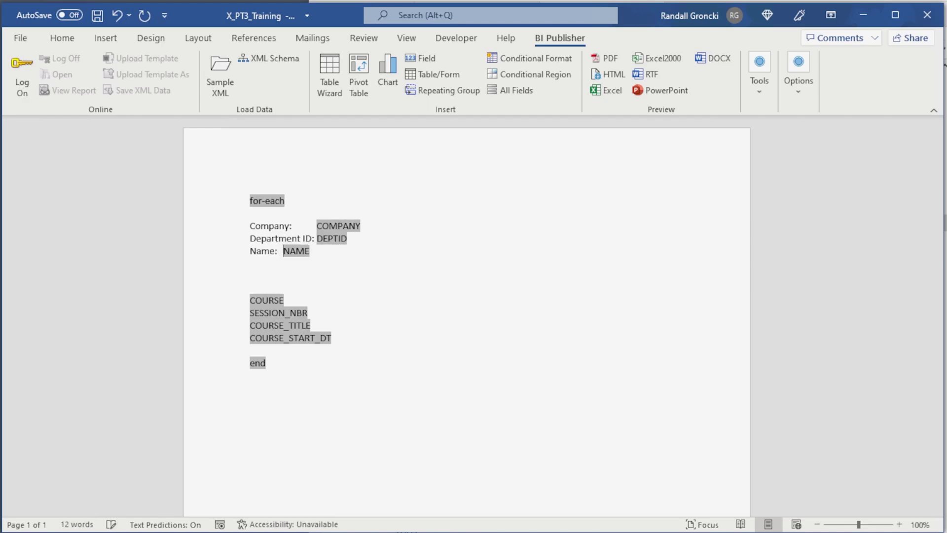
{"action": "key", "text": "Tab"}
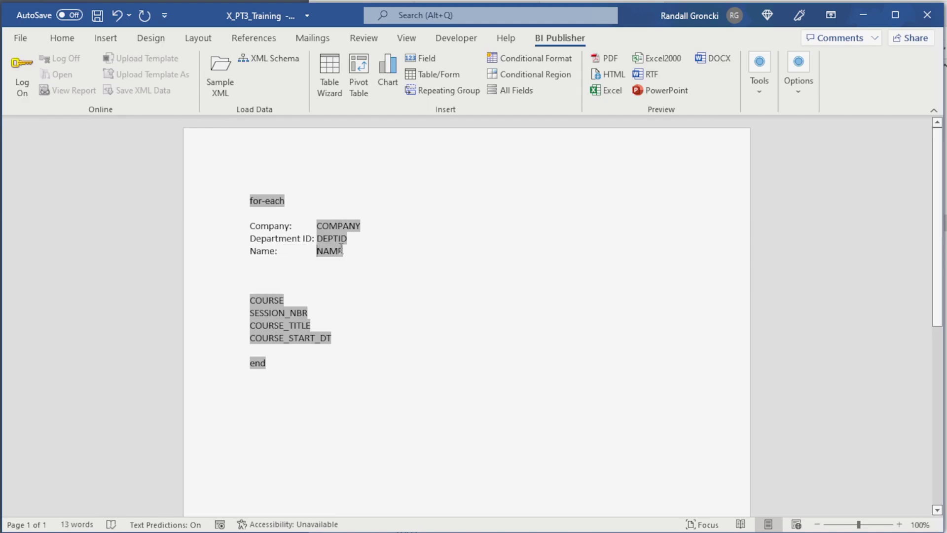
Add a line below Name with the label "Emplid:" and insert the EMPLID field after a tab.
{"action": "key", "text": "Return"}
{"action": "type", "text": "Emplid:"}
{"action": "key", "text": "Tab"}
{"action": "left_click", "coordinate": [420, 57]}
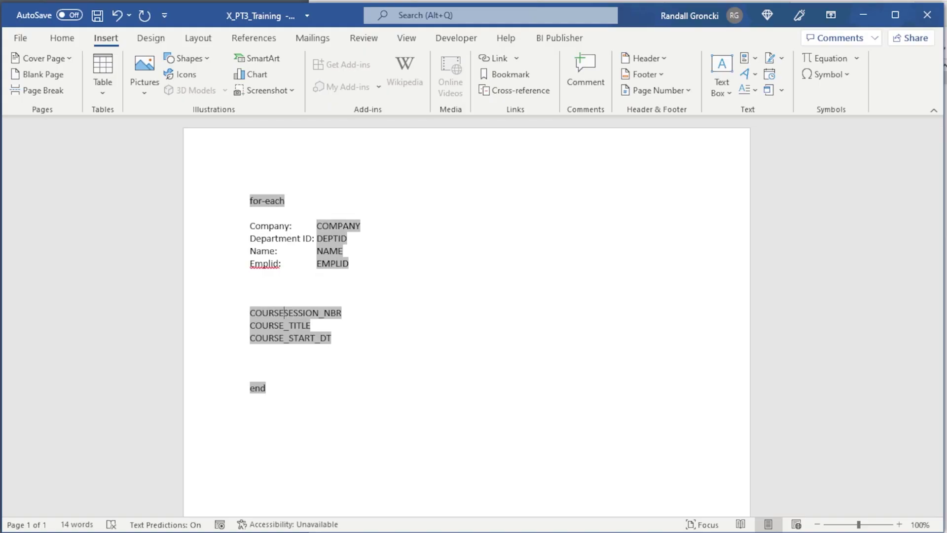
Put COURSE, SESSION_NBR, COURSE_TITLE and COURSE_START_DT on one line separated by tabs.
{"action": "key", "text": "Tab"}
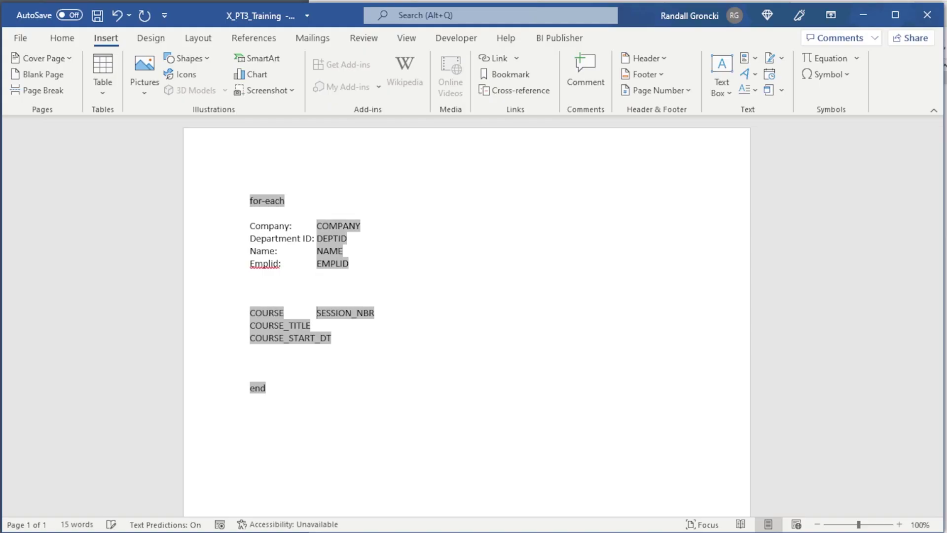
{"action": "key", "text": "Delete"}
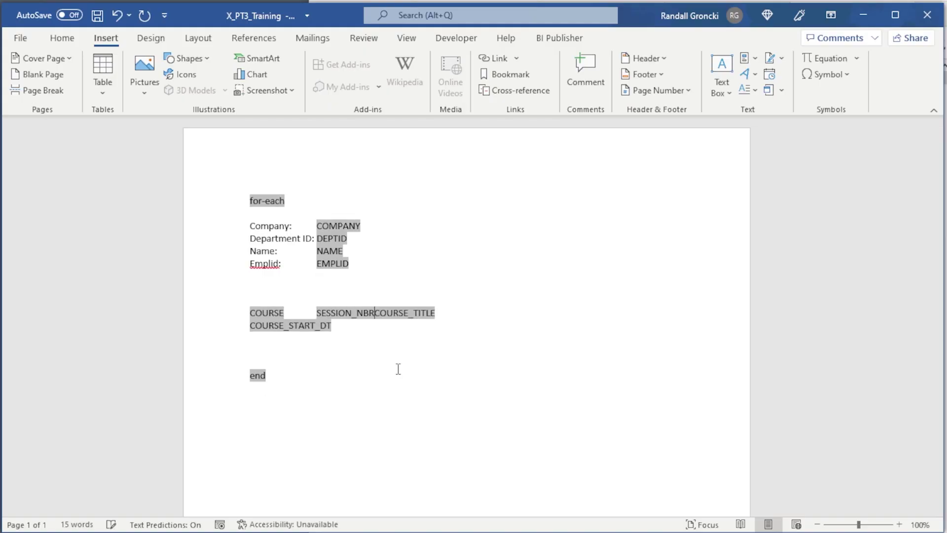
{"action": "key", "text": "Tab"}
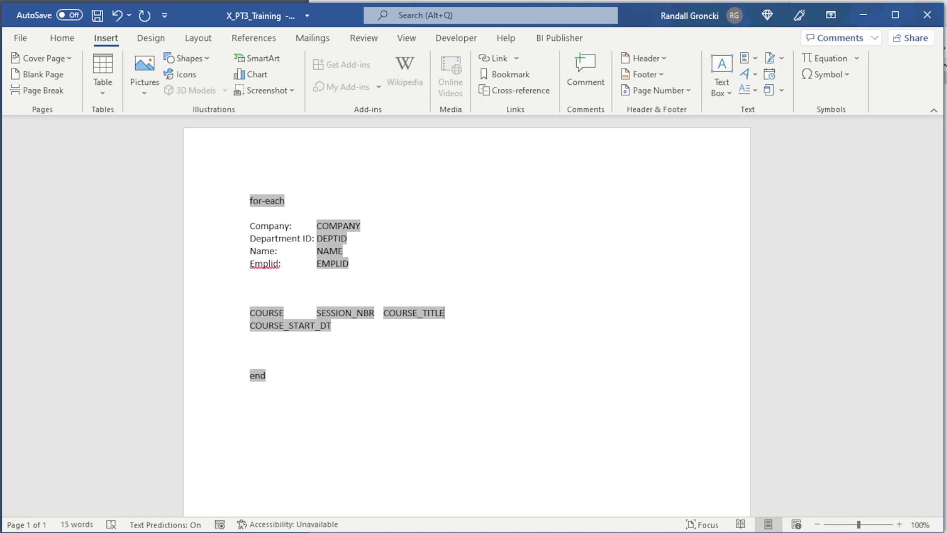
{"action": "key", "text": "Delete"}
{"action": "key", "text": "Tab"}
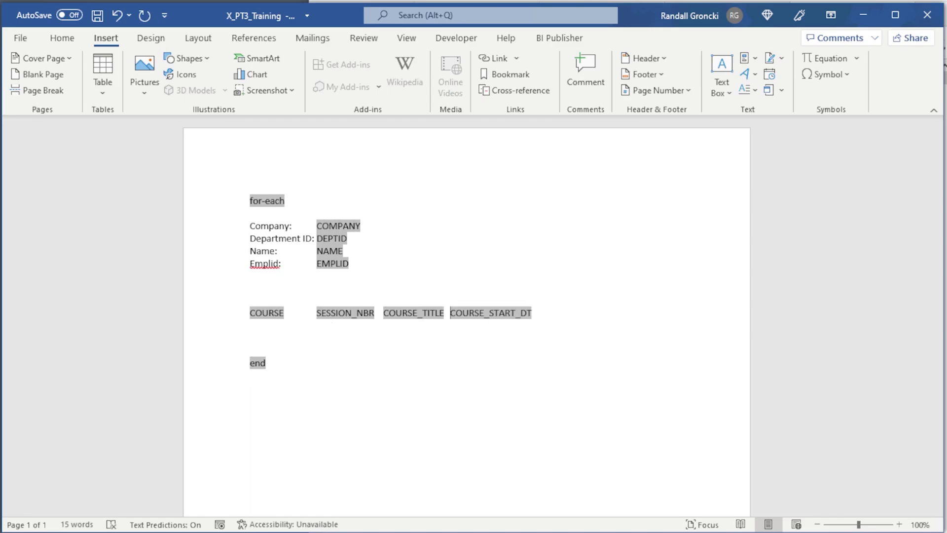
Convert the line of course fields to a table with 4 columns, separating the text at tabs.
{"action": "scroll", "coordinate": [232, 190], "scroll_direction": "down", "scroll_amount": 3}
{"action": "left_click", "coordinate": [105, 81]}
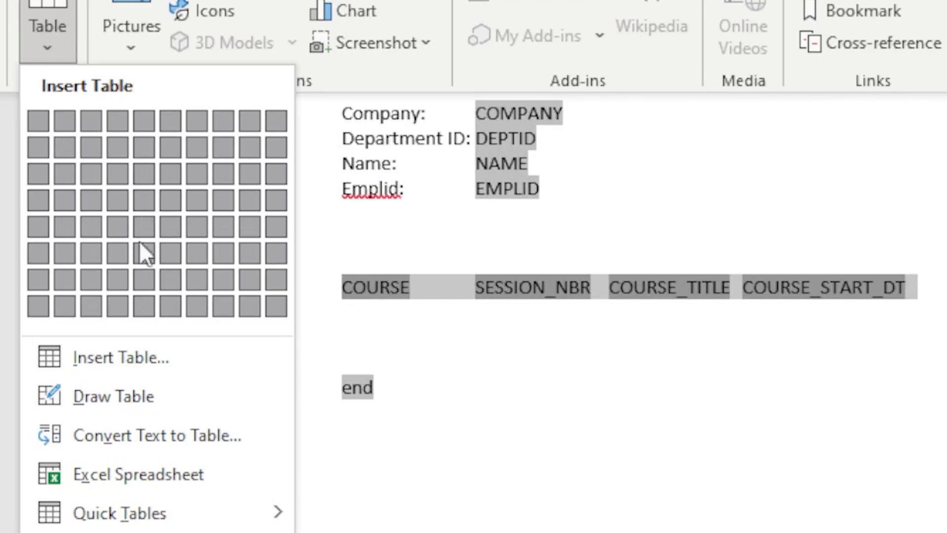
{"action": "left_click", "coordinate": [96, 437]}
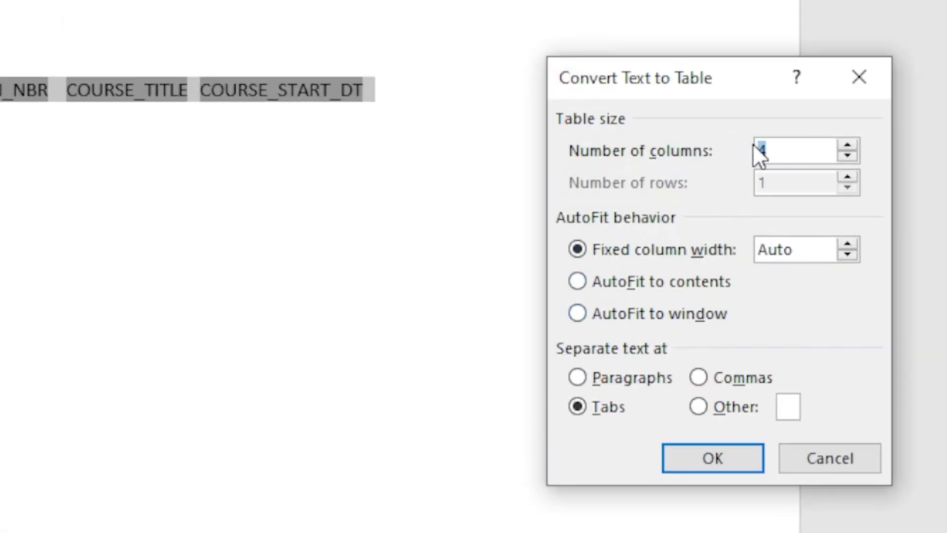
{"action": "key", "text": "Return"}
{"action": "left_click", "coordinate": [592, 265]}
Preview the template with the course table as PDF and look through the employee entries.
{"action": "left_click", "coordinate": [560, 38]}
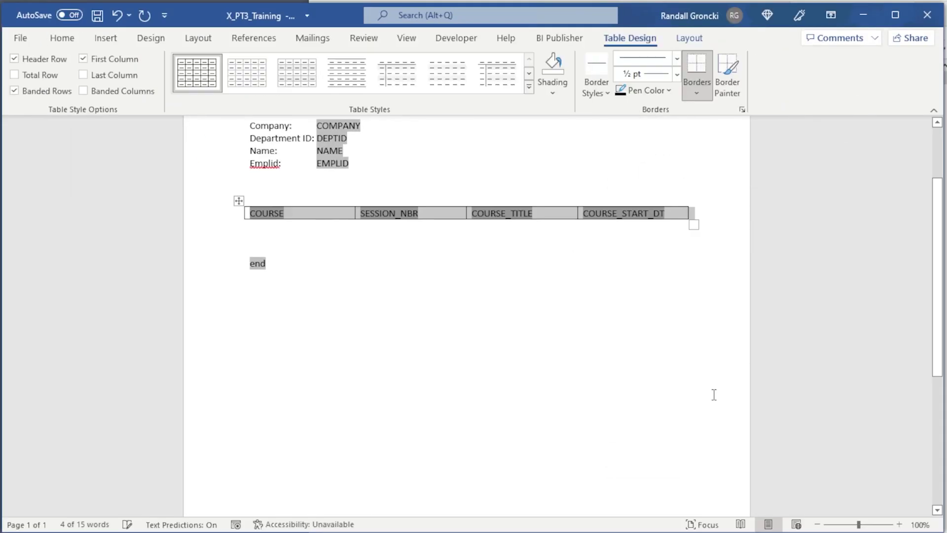
{"action": "left_click", "coordinate": [606, 61]}
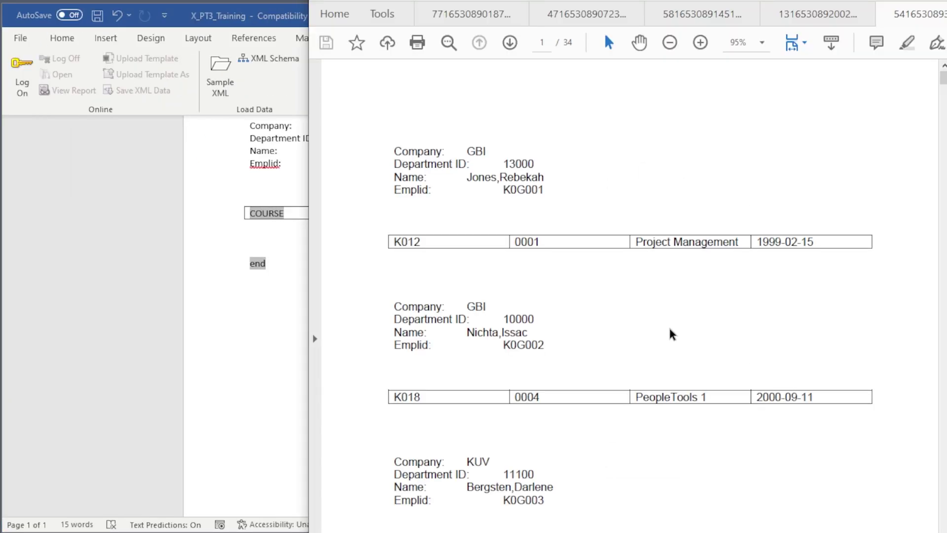
{"action": "scroll", "coordinate": [673, 338], "scroll_direction": "down", "scroll_amount": 3}
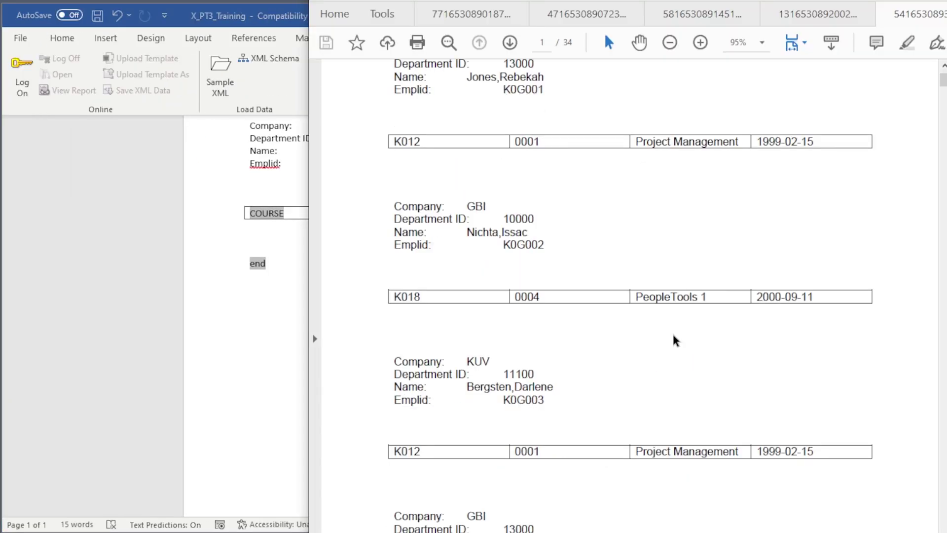
{"action": "scroll", "coordinate": [675, 340], "scroll_direction": "down", "scroll_amount": 3}
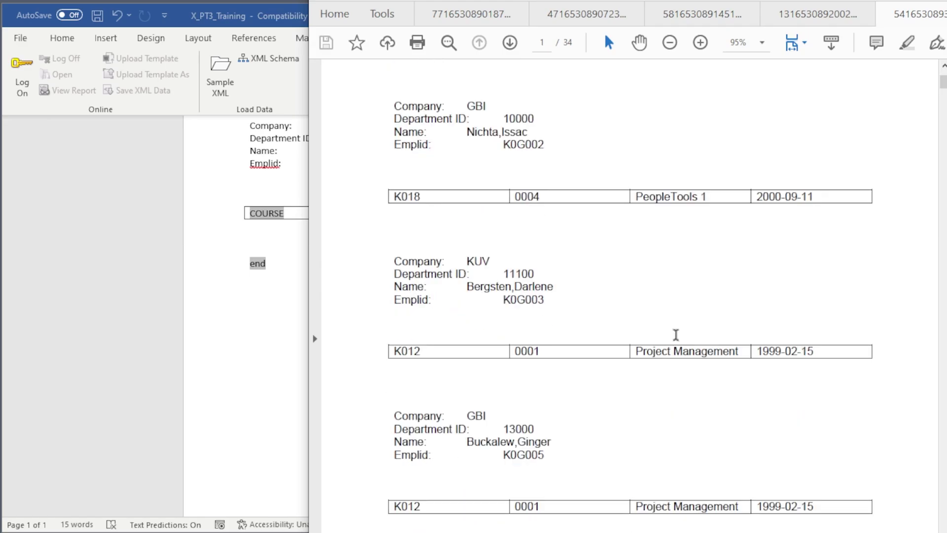
{"action": "scroll", "coordinate": [678, 338], "scroll_direction": "down", "scroll_amount": 2}
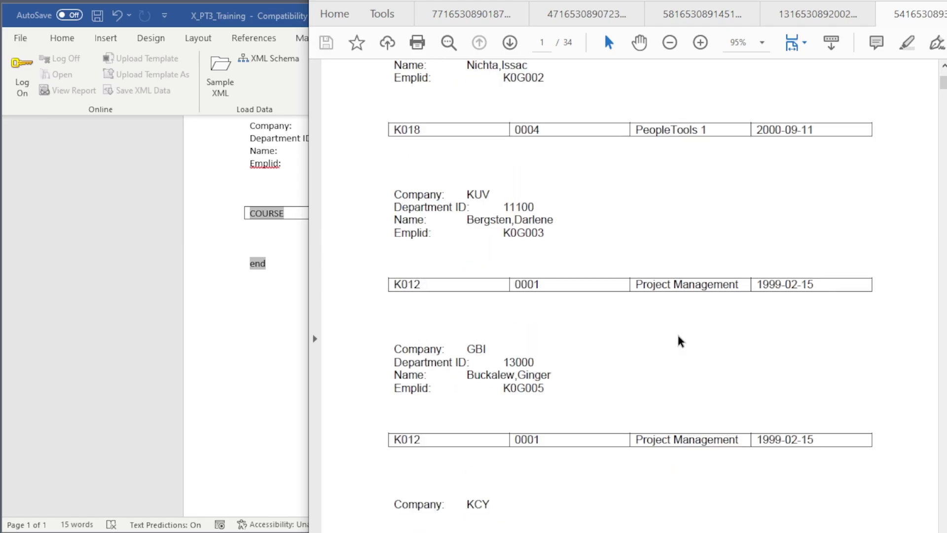
{"action": "scroll", "coordinate": [680, 340], "scroll_direction": "down", "scroll_amount": 3}
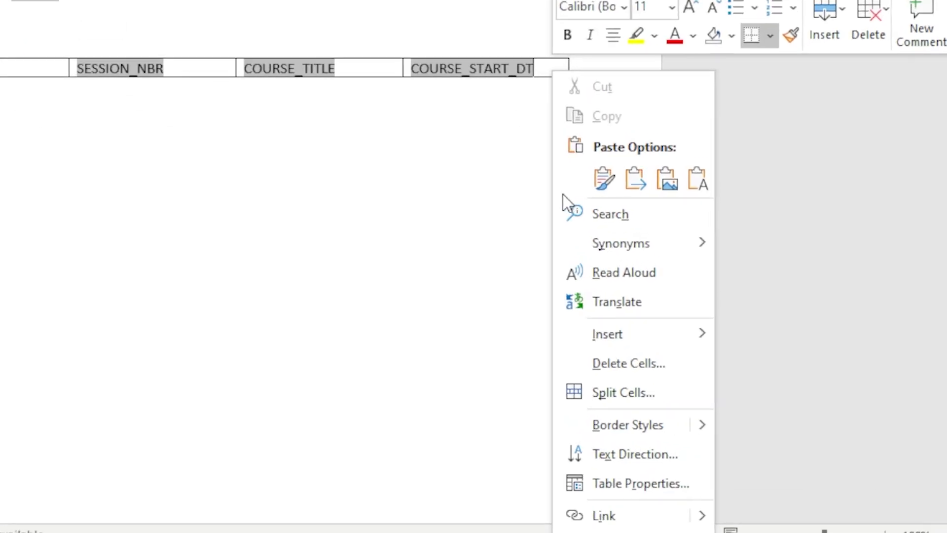
Insert a row above the course fields in the table and fill it with the headings Course, Session, Title and Start.
{"action": "mouse_move", "coordinate": [600, 332]}
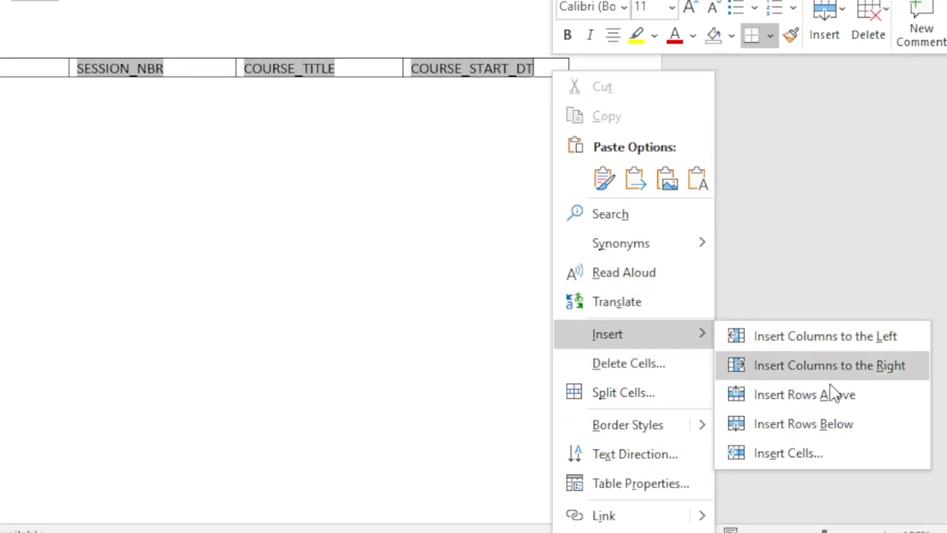
{"action": "left_click", "coordinate": [829, 394]}
{"action": "type", "text": "Course"}
{"action": "key", "text": "Tab"}
{"action": "type", "text": "Session"}
{"action": "key", "text": "Tab"}
{"action": "type", "text": "Title"}
{"action": "key", "text": "Tab"}
{"action": "type", "text": "Start"}
Insert a nested repeating group in the course field row, looping for each Group Item without a group-by field or break.
{"action": "left_click", "coordinate": [253, 226]}
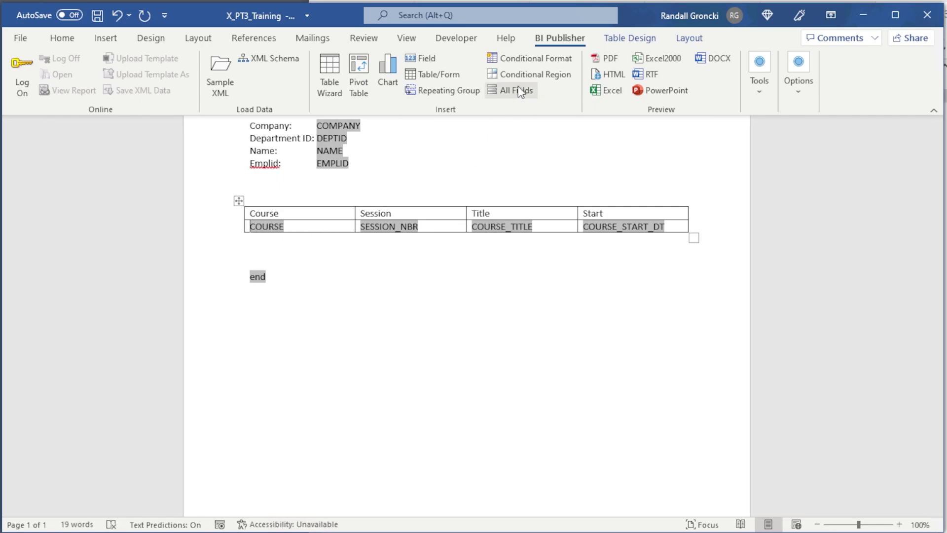
{"action": "left_click", "coordinate": [459, 91]}
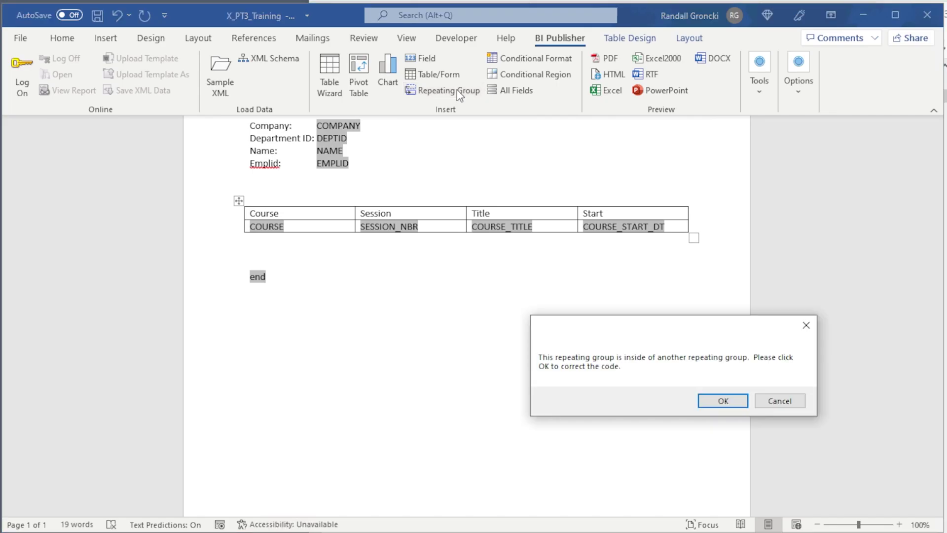
{"action": "key", "text": "Return"}
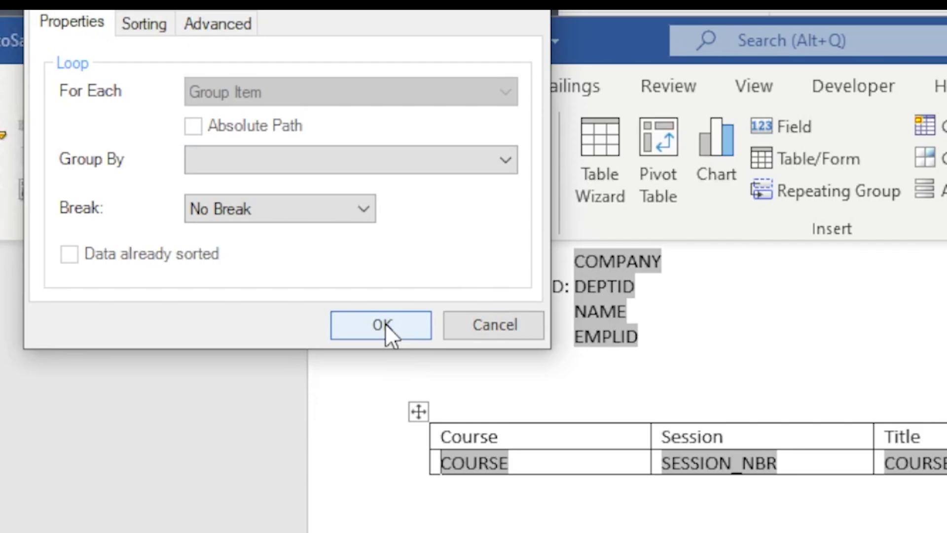
{"action": "left_click", "coordinate": [386, 323]}
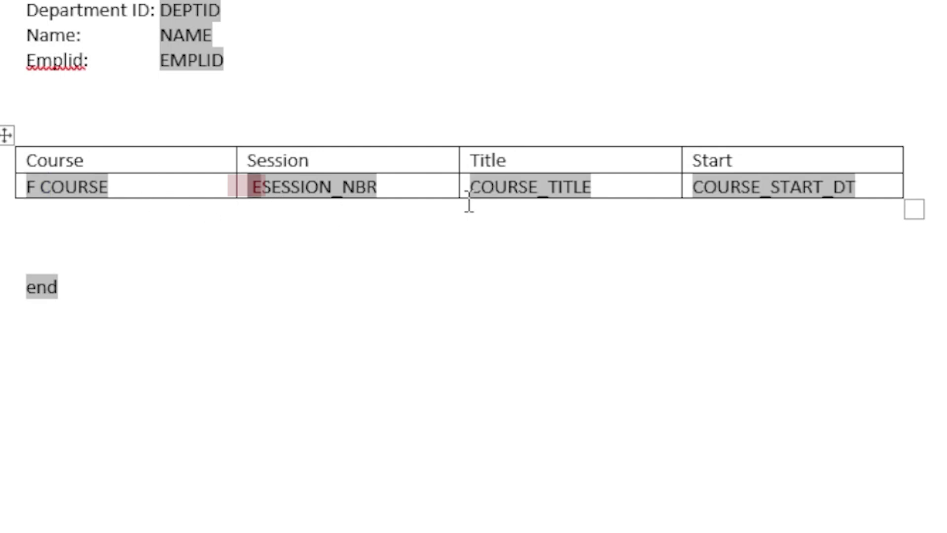
Move the nested group's end marker E behind COURSE_START_DT in the last cell and preview the template as PDF.
{"action": "key", "text": "ctrl+x"}
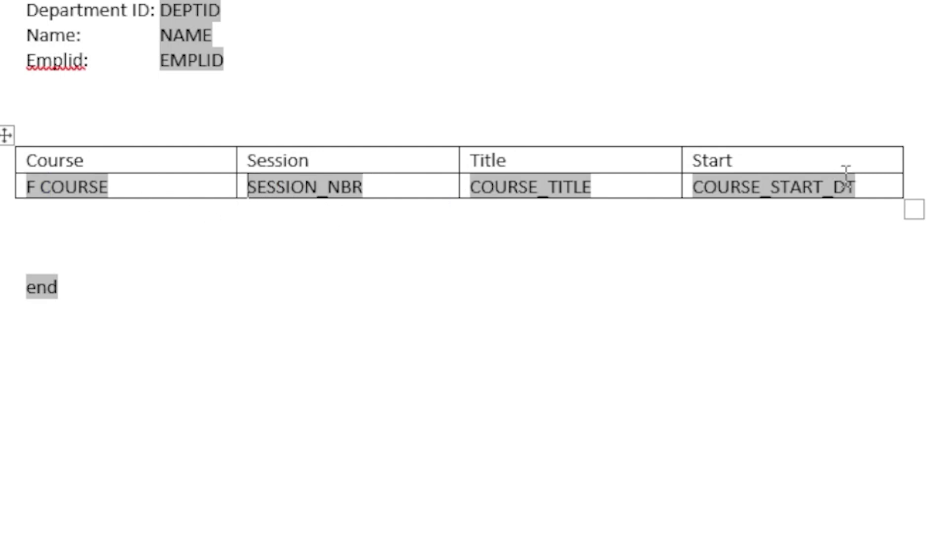
{"action": "left_click", "coordinate": [890, 188]}
{"action": "key", "text": "ctrl+v"}
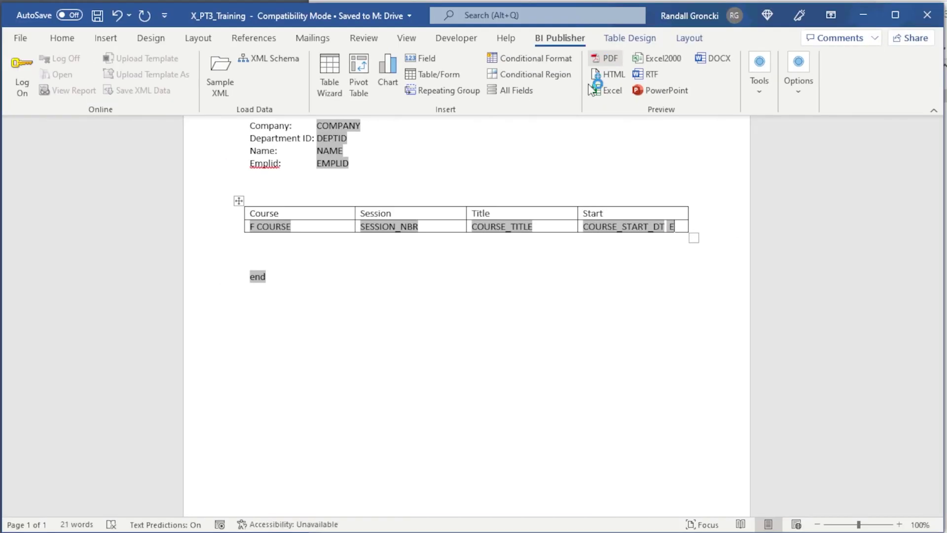
{"action": "scroll", "coordinate": [754, 285], "scroll_direction": "down", "scroll_amount": 4}
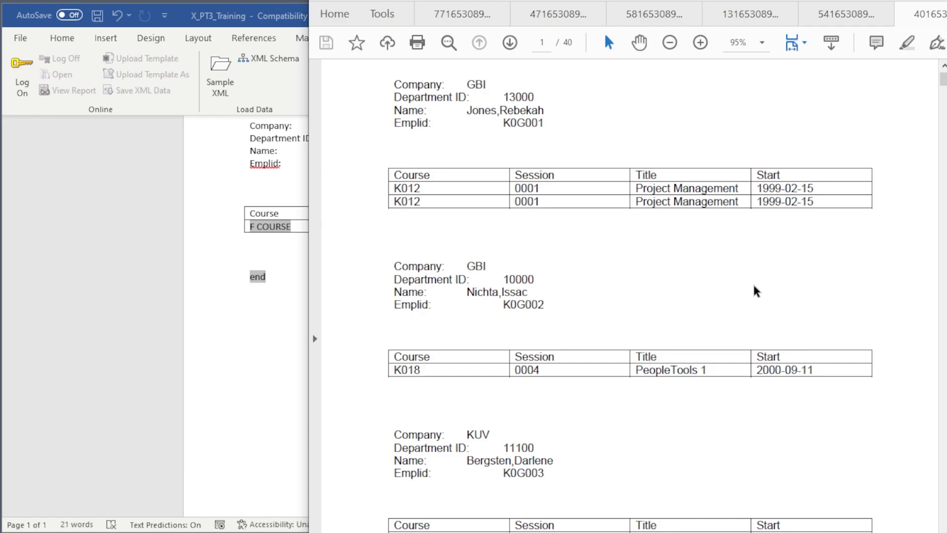
{"action": "scroll", "coordinate": [754, 292], "scroll_direction": "down", "scroll_amount": 2}
Add the label "Number of courses:" followed by a tab on the line below the course table.
{"action": "left_click", "coordinate": [250, 251]}
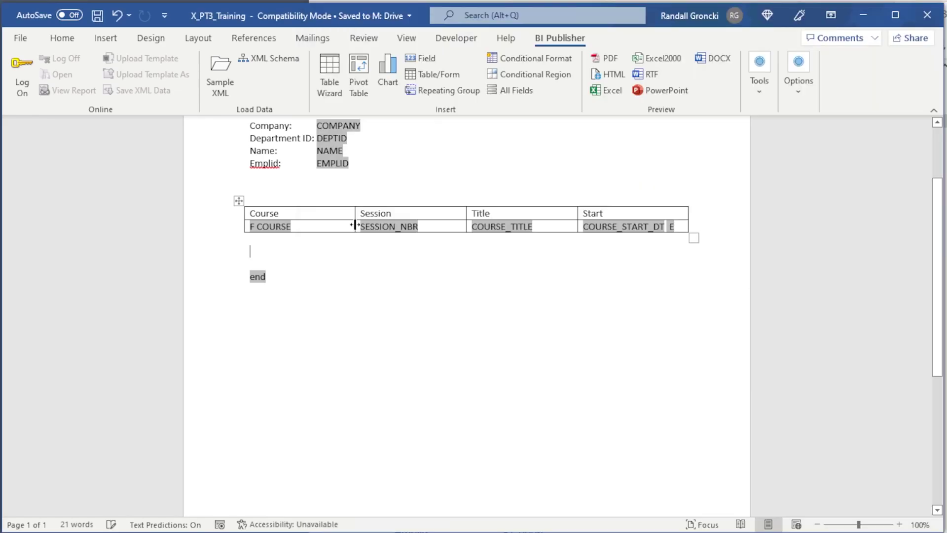
{"action": "type", "text": "Number of courses"}
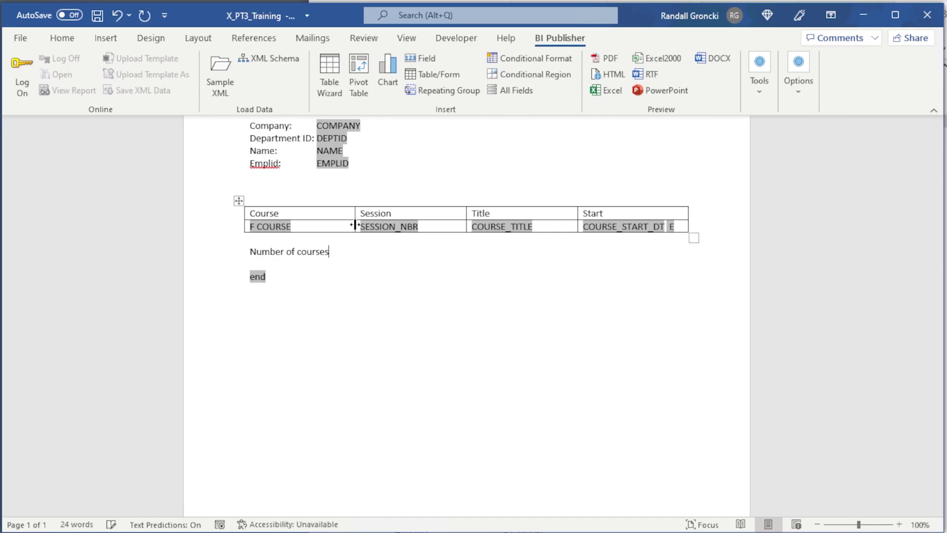
{"action": "type", "text": ":"}
{"action": "key", "text": "Tab"}
Insert the COURSE field after the "Number of courses:" label with the Count calculation and On Grouping enabled.
{"action": "scroll", "coordinate": [466, 296], "scroll_direction": "up", "scroll_amount": 3}
{"action": "left_click", "coordinate": [420, 58]}
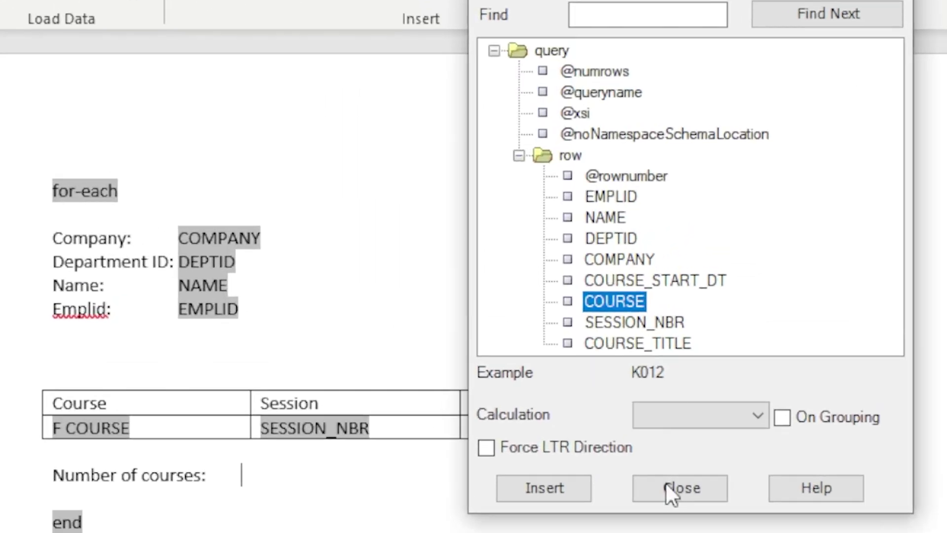
{"action": "left_click", "coordinate": [704, 408]}
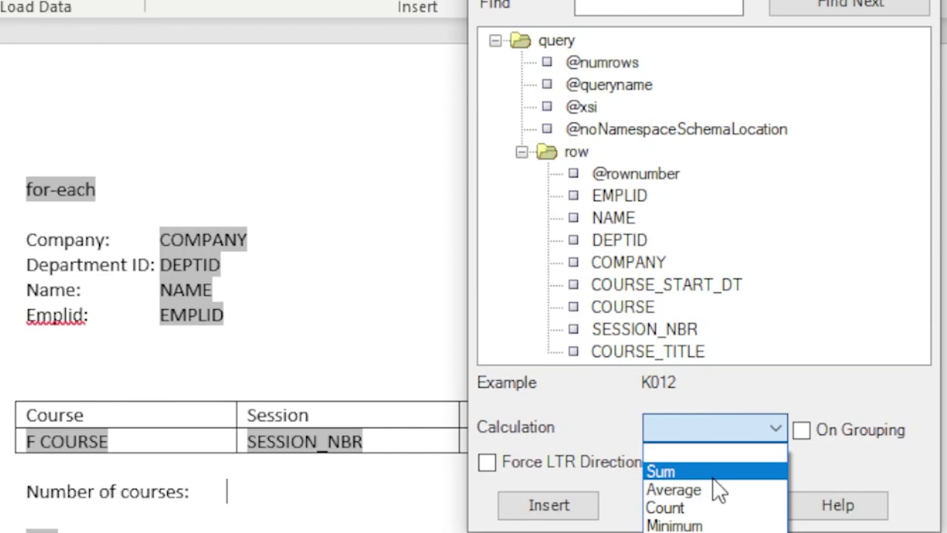
{"action": "left_click", "coordinate": [710, 507]}
{"action": "left_click", "coordinate": [802, 430]}
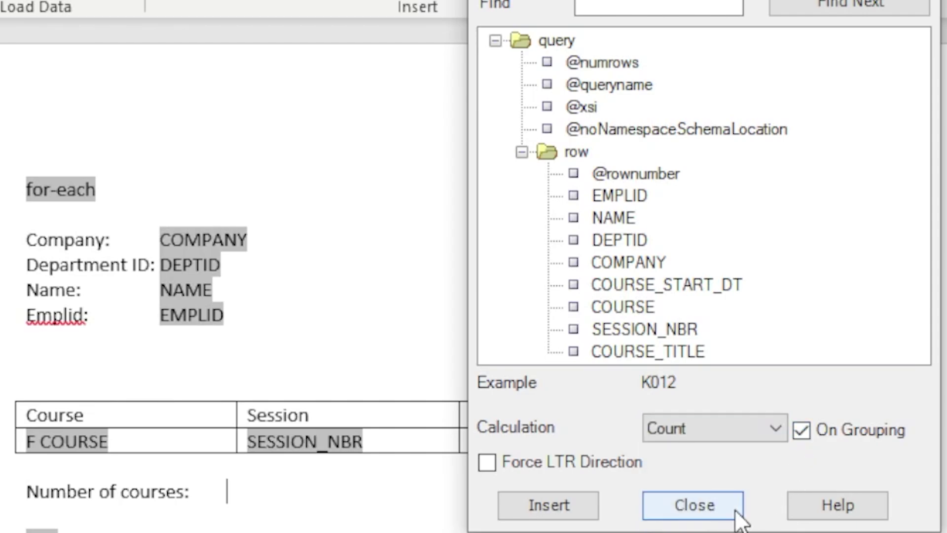
{"action": "left_click", "coordinate": [548, 508]}
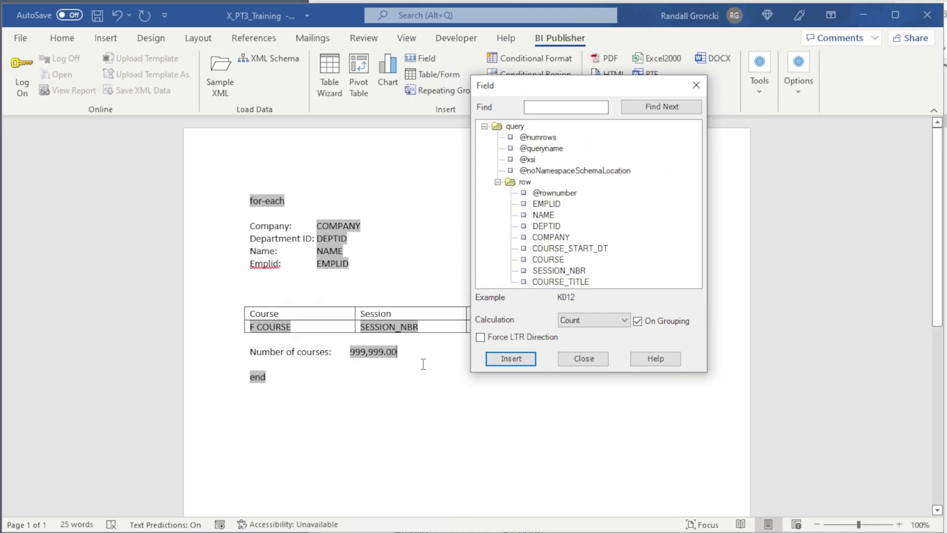
Preview the template as PDF and compare each employee's course rows with the number of courses.
{"action": "left_click", "coordinate": [607, 58]}
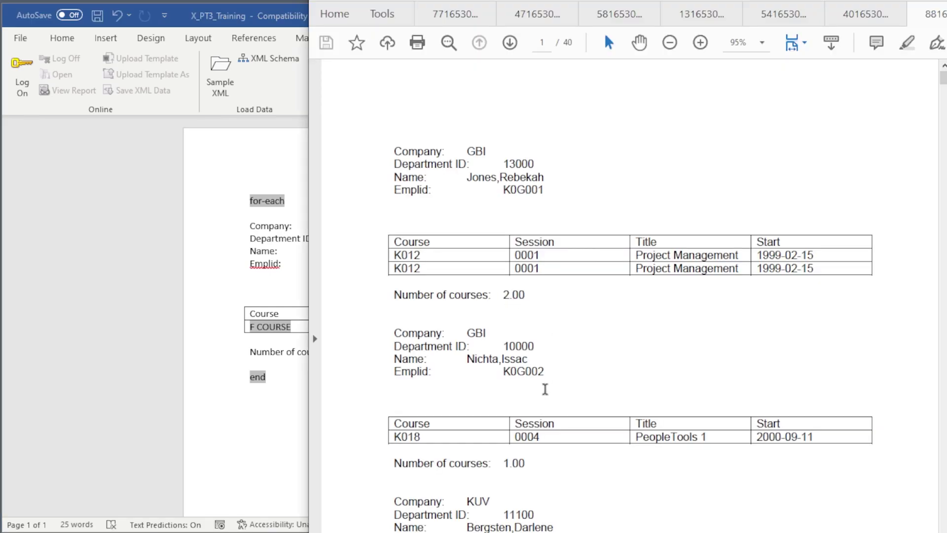
{"action": "scroll", "coordinate": [521, 463], "scroll_direction": "down", "scroll_amount": 4}
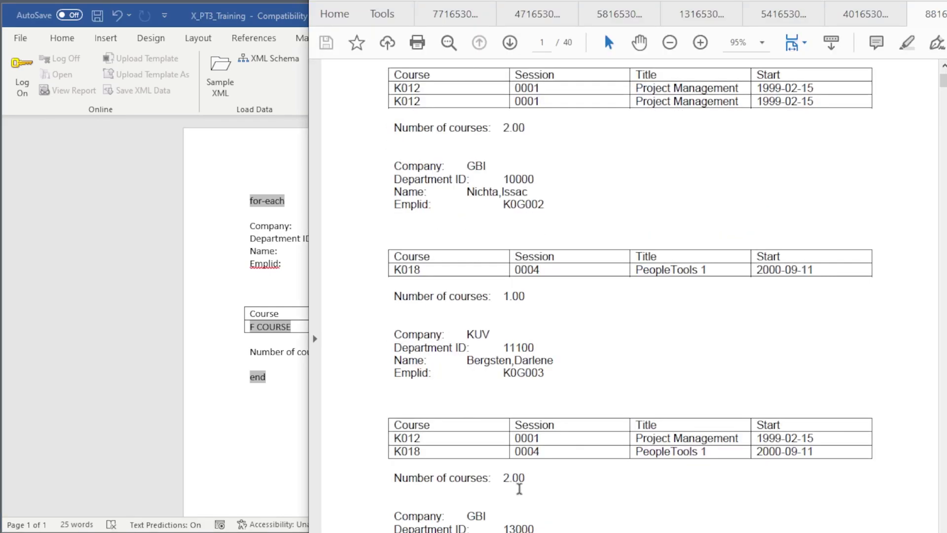
{"action": "scroll", "coordinate": [522, 489], "scroll_direction": "up", "scroll_amount": 4}
{"action": "left_click_drag", "start_coordinate": [819, 260], "coordinate": [770, 260]}
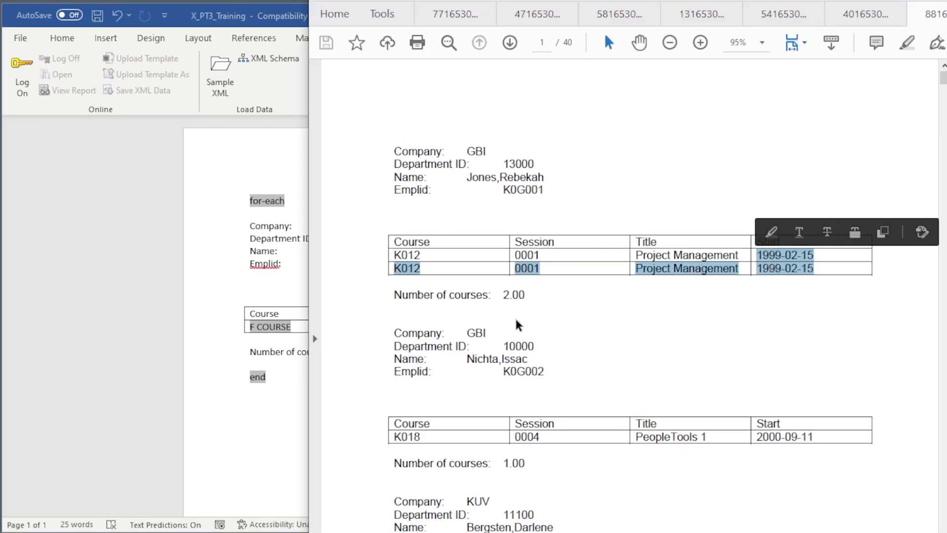
{"action": "left_click", "coordinate": [513, 296]}
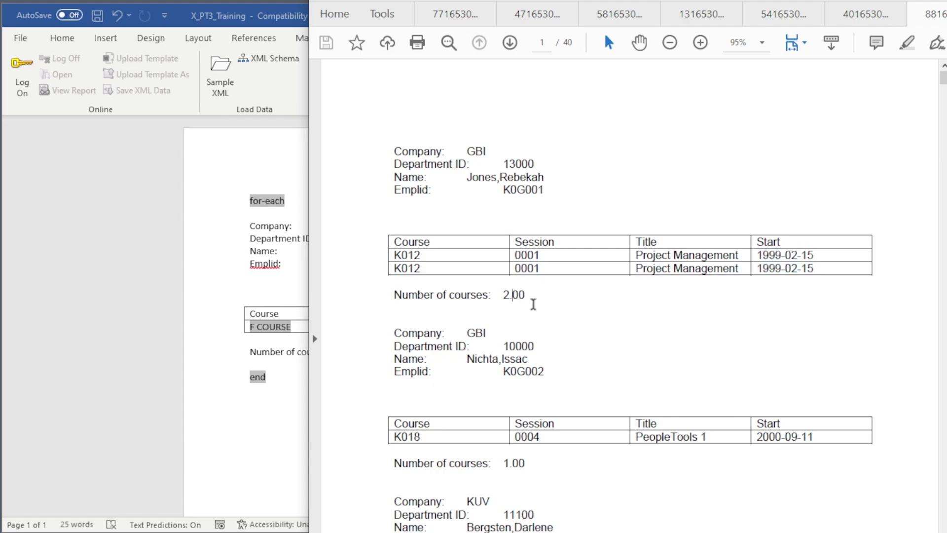
Format the COURSE_START_DT field as type Date with the format M/d/yyyy.
{"action": "left_click", "coordinate": [258, 214]}
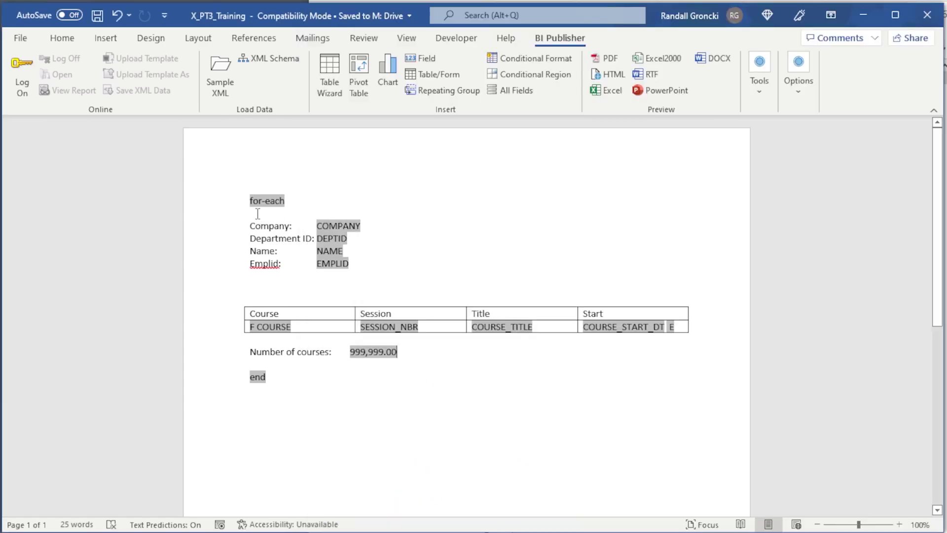
{"action": "double_click", "coordinate": [639, 330]}
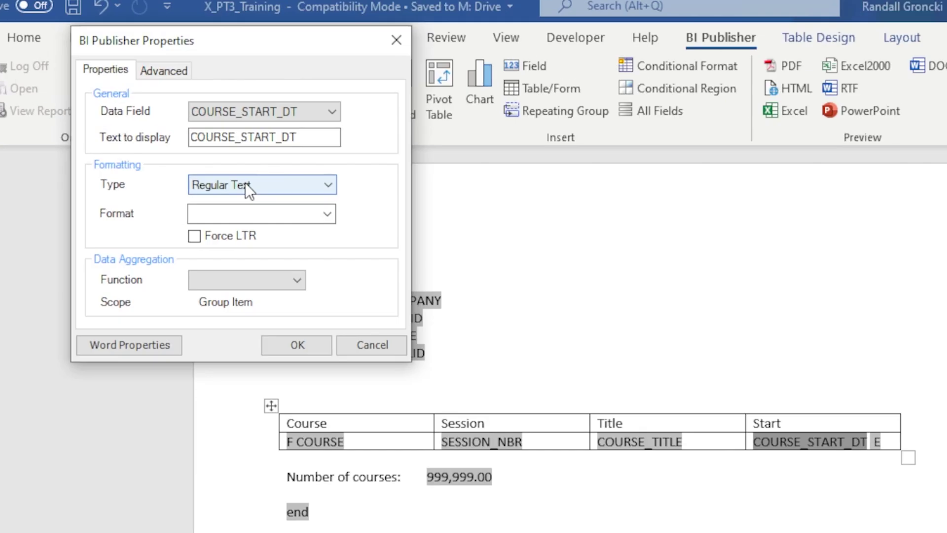
{"action": "left_click", "coordinate": [220, 142]}
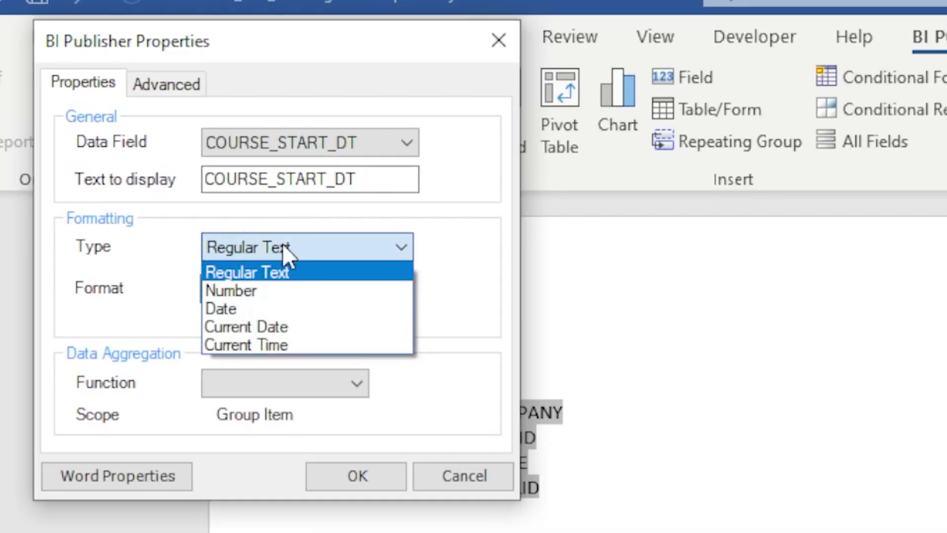
{"action": "left_click", "coordinate": [281, 308]}
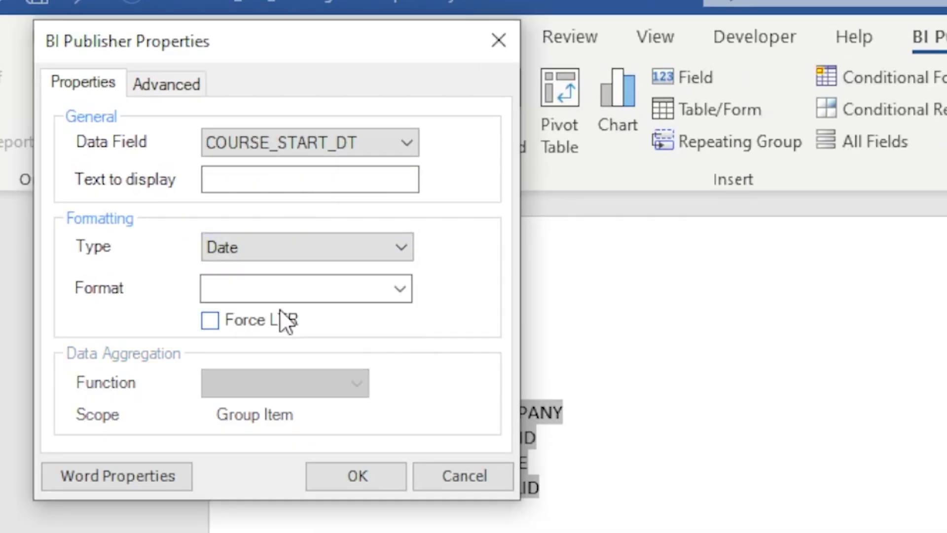
{"action": "left_click", "coordinate": [286, 295]}
{"action": "left_click", "coordinate": [371, 351]}
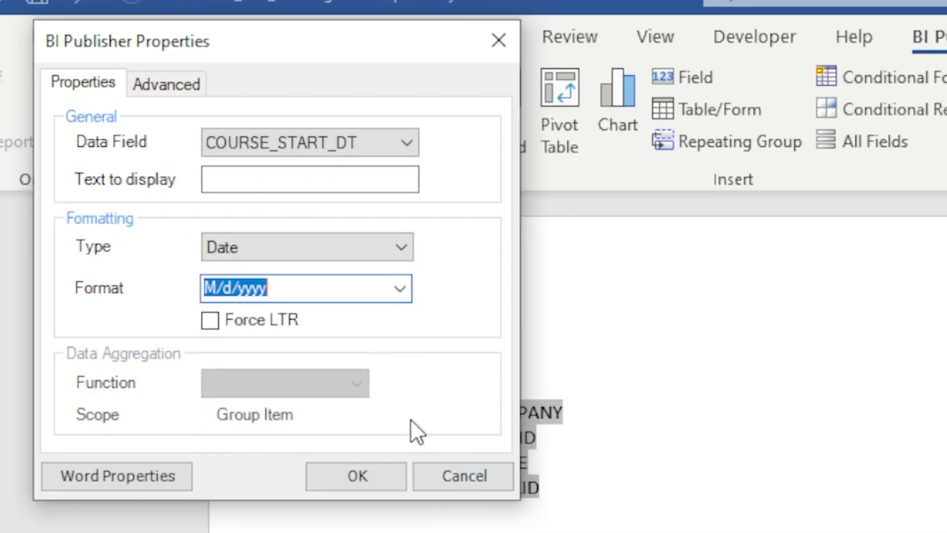
{"action": "left_click", "coordinate": [356, 476]}
Set the number format of the course count field to #,##0.
{"action": "double_click", "coordinate": [372, 351]}
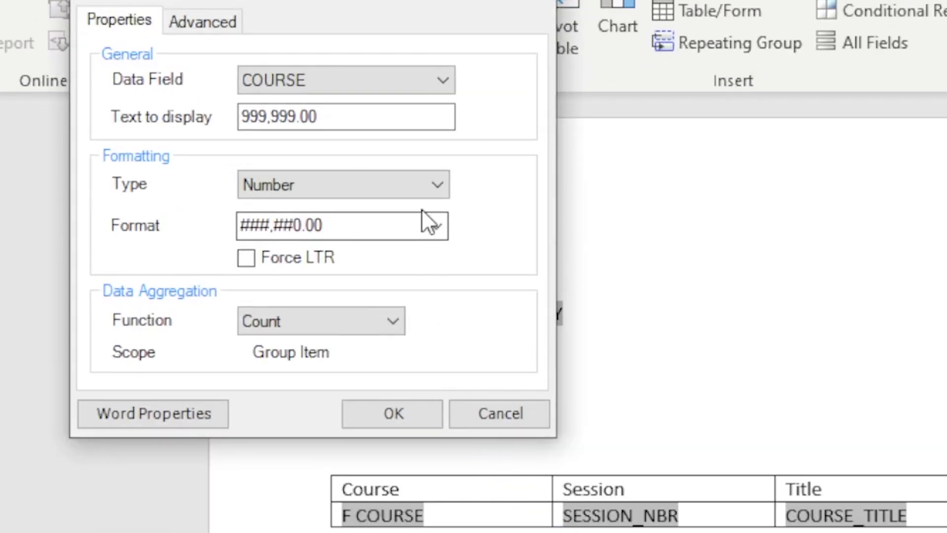
{"action": "left_click", "coordinate": [446, 227]}
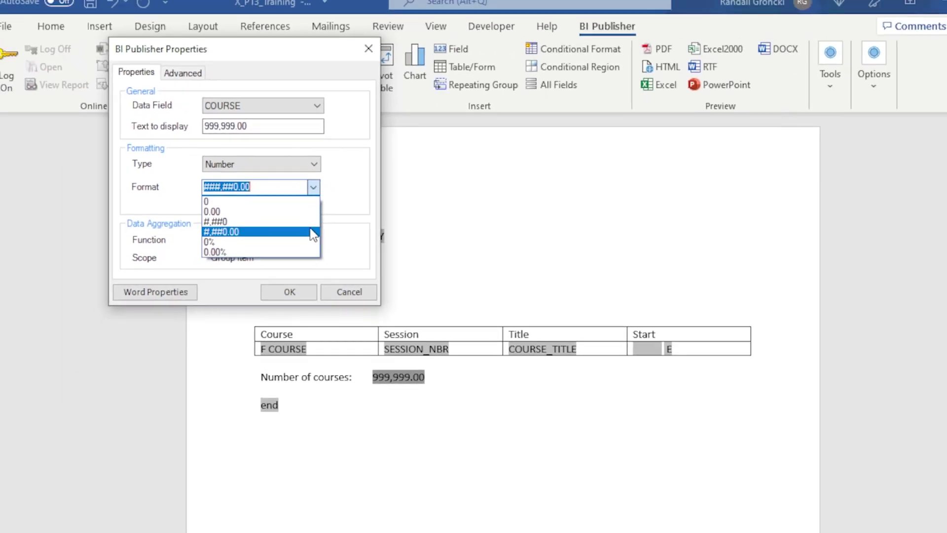
{"action": "left_click", "coordinate": [261, 288]}
{"action": "left_click", "coordinate": [394, 413]}
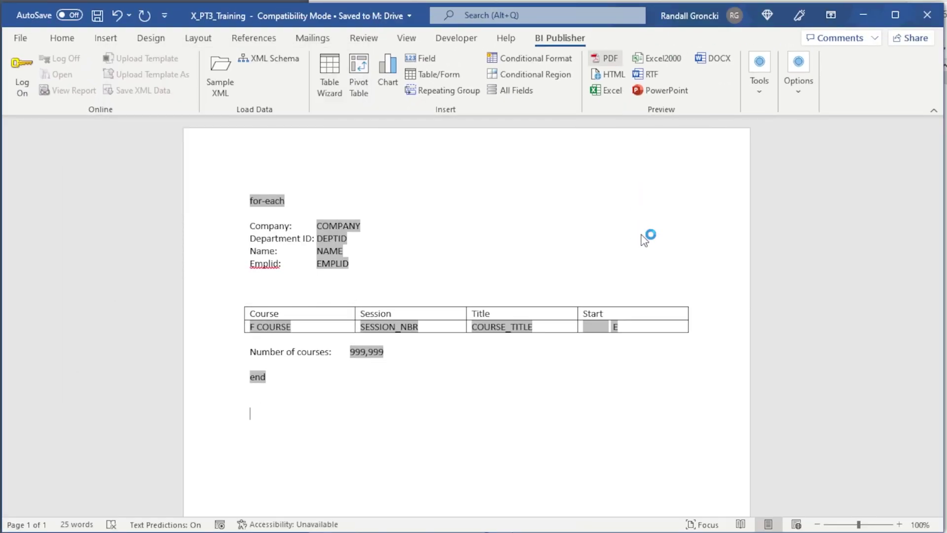
Preview the template as PDF, look through the reformatted dates and counts, and close the preview.
{"action": "scroll", "coordinate": [696, 321], "scroll_direction": "down", "scroll_amount": 3}
{"action": "scroll", "coordinate": [700, 324], "scroll_direction": "down", "scroll_amount": 10}
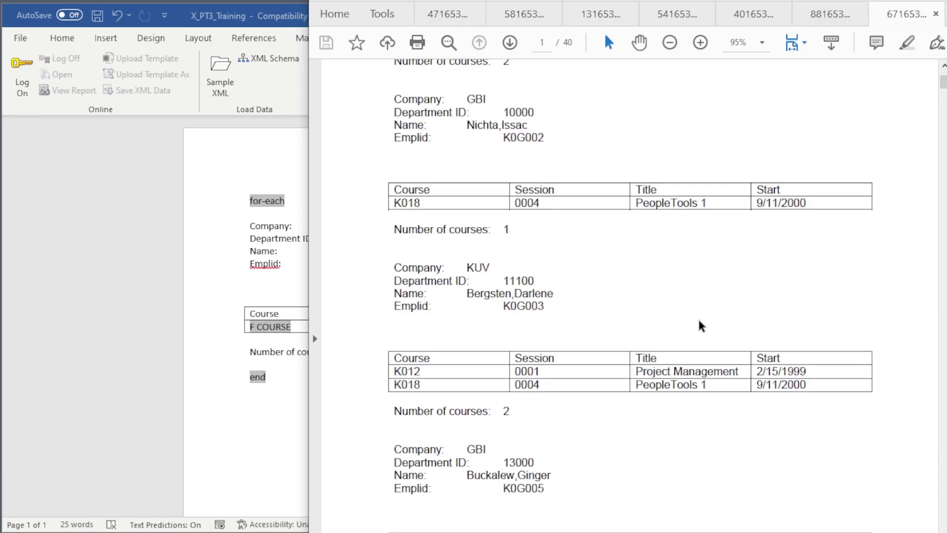
{"action": "key", "text": "alt+F4"}
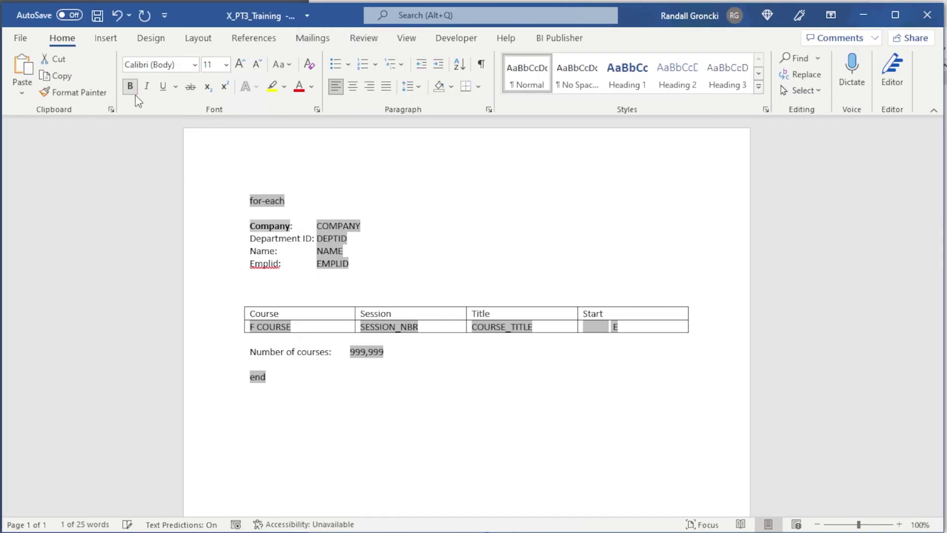
Make the Company: and Department ID: labels bold and colour the Name: and Emplid: labels red.
{"action": "double_click", "coordinate": [275, 238]}
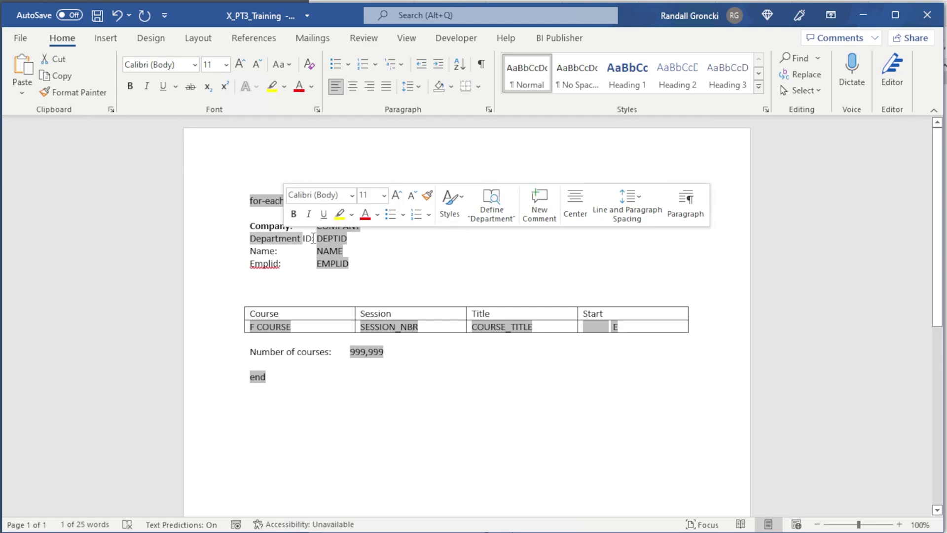
{"action": "left_click_drag", "start_coordinate": [314, 238], "coordinate": [251, 238]}
{"action": "left_click", "coordinate": [129, 86]}
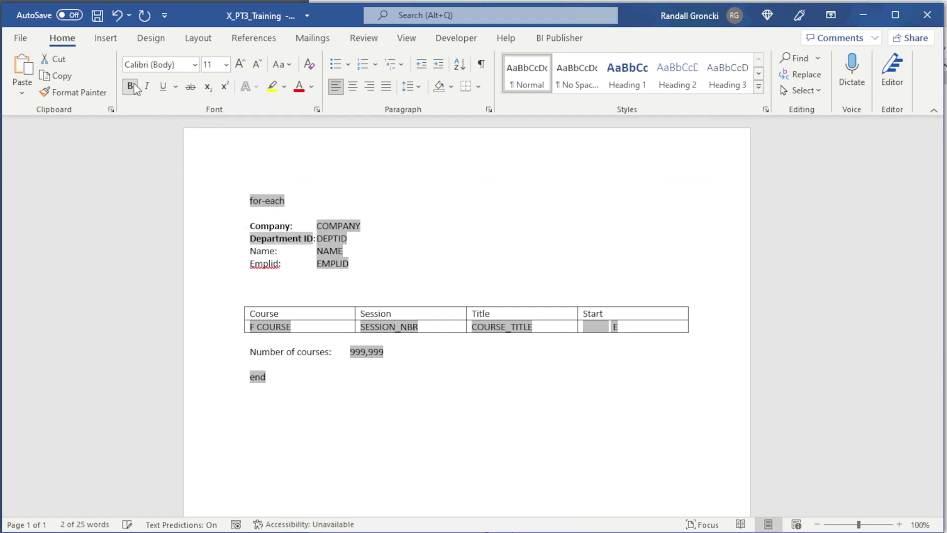
{"action": "left_click", "coordinate": [405, 228]}
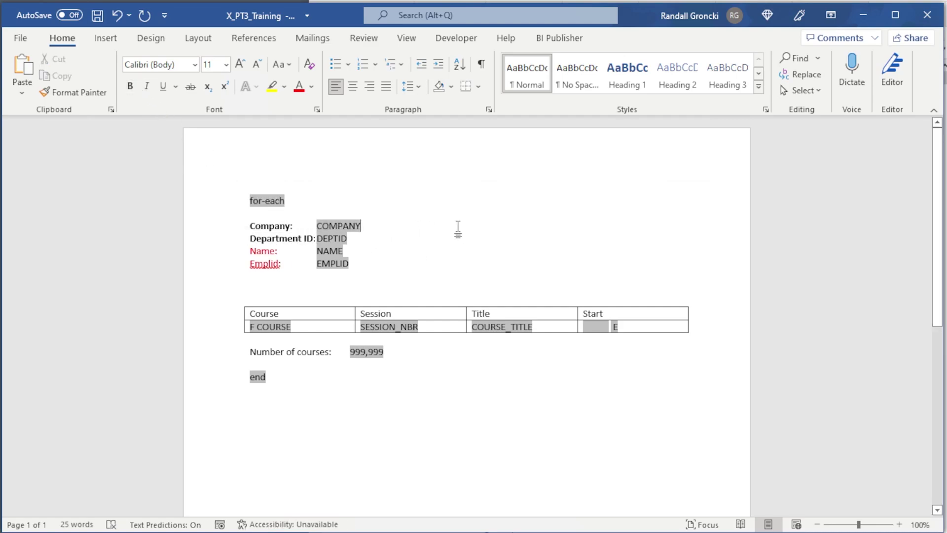
Preview the template as PDF and check the label formatting and alignment of the employee fields.
{"action": "left_click", "coordinate": [559, 38]}
{"action": "left_click", "coordinate": [599, 59]}
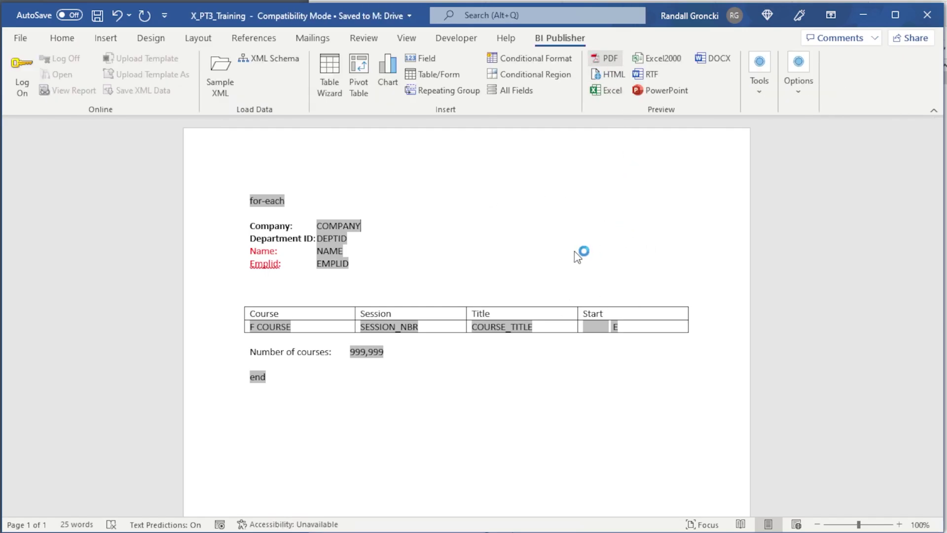
{"action": "scroll", "coordinate": [525, 291], "scroll_direction": "down", "scroll_amount": 1}
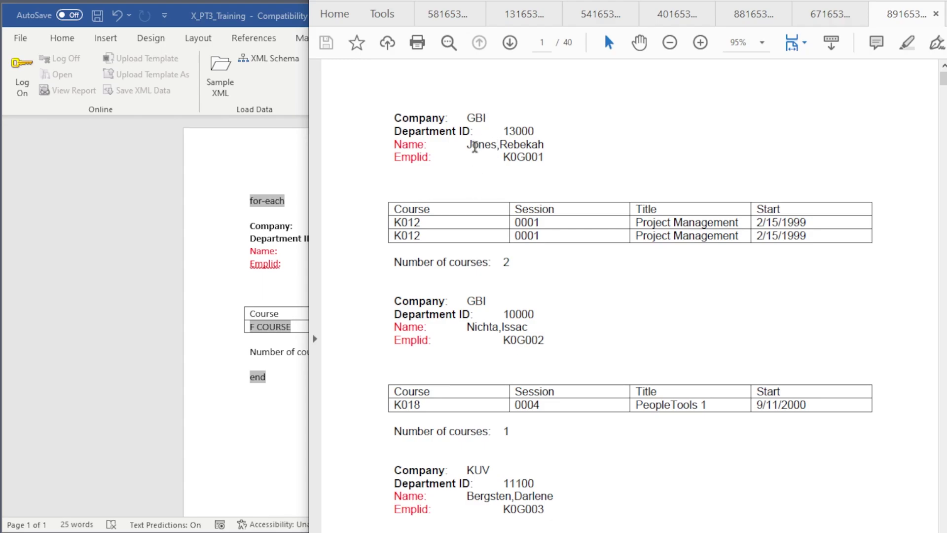
Shift the COMPANY and NAME fields one tab stop to align all employee values, and preview the template as PDF.
{"action": "left_click", "coordinate": [286, 233]}
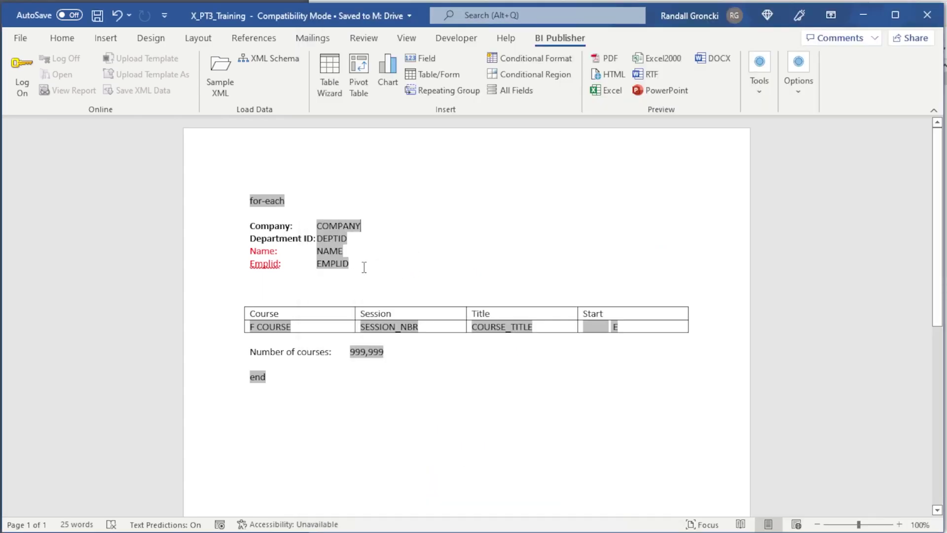
{"action": "key", "text": "Tab"}
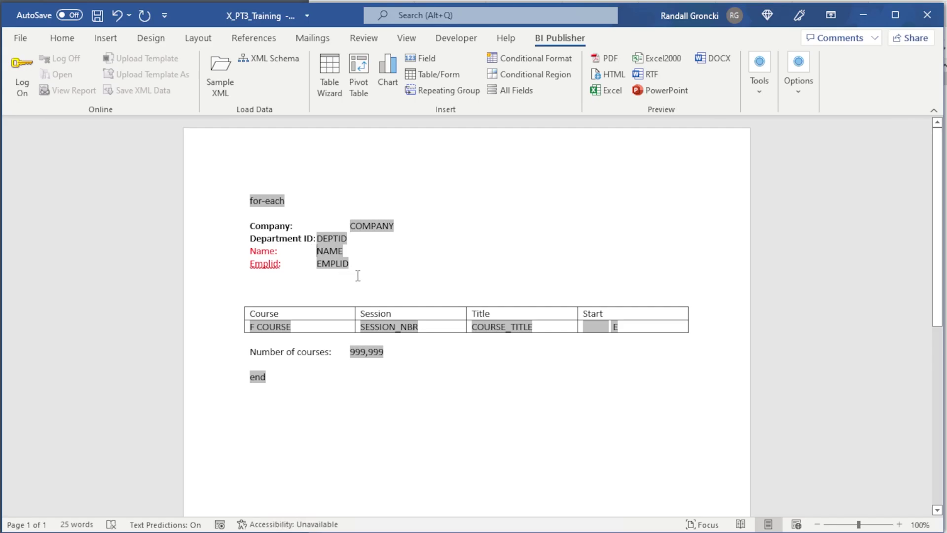
{"action": "key", "text": "Tab"}
{"action": "left_click", "coordinate": [607, 58]}
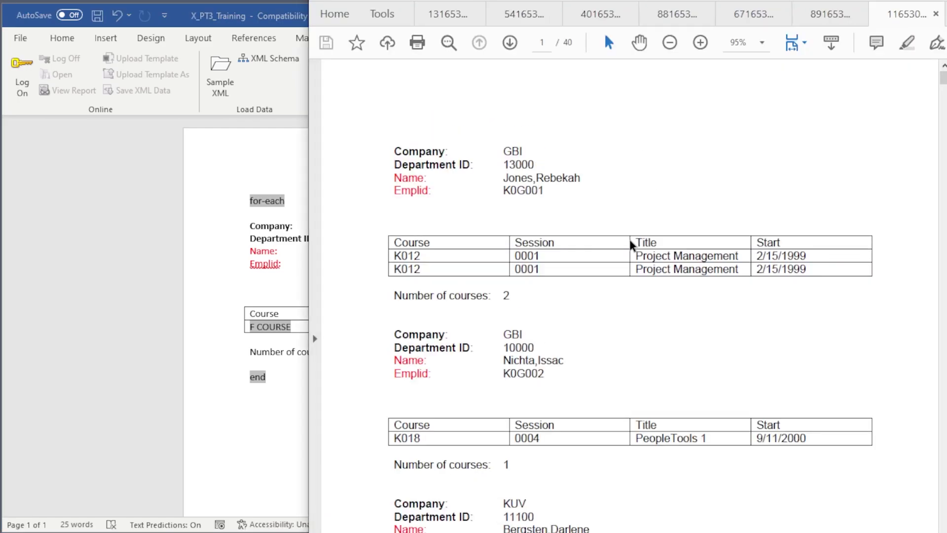
{"action": "scroll", "coordinate": [628, 250], "scroll_direction": "down", "scroll_amount": 6}
Save the new blank document as X_PT3_RTF_Simple in Rich Text Format in the 025 RTF Basic folder.
{"action": "left_click", "coordinate": [109, 23]}
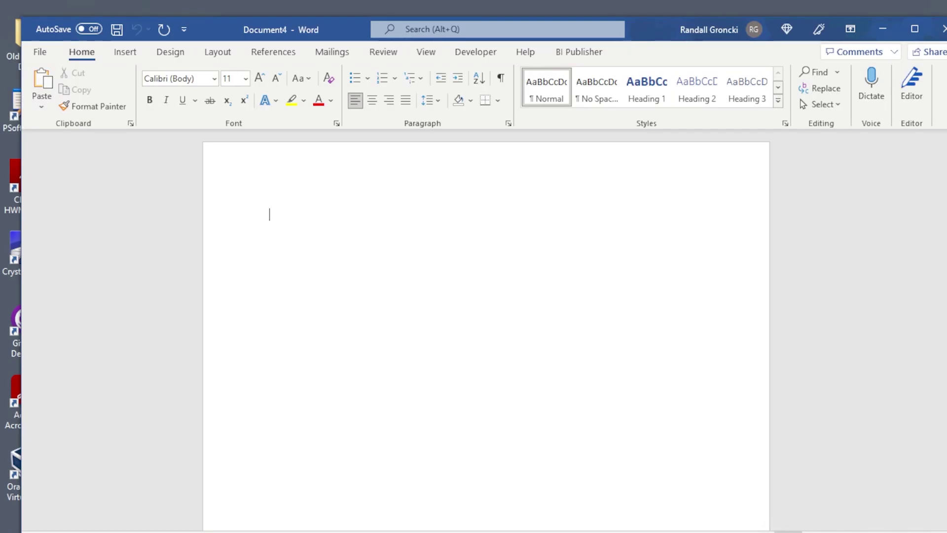
{"action": "left_click", "coordinate": [38, 48]}
{"action": "left_click", "coordinate": [88, 242]}
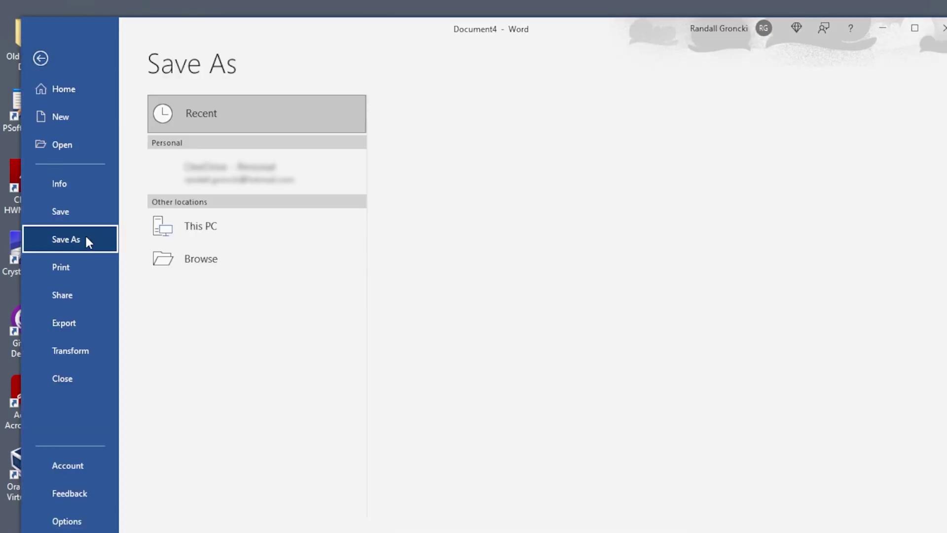
{"action": "left_click", "coordinate": [257, 226]}
{"action": "left_click", "coordinate": [625, 141]}
{"action": "left_click", "coordinate": [455, 302]}
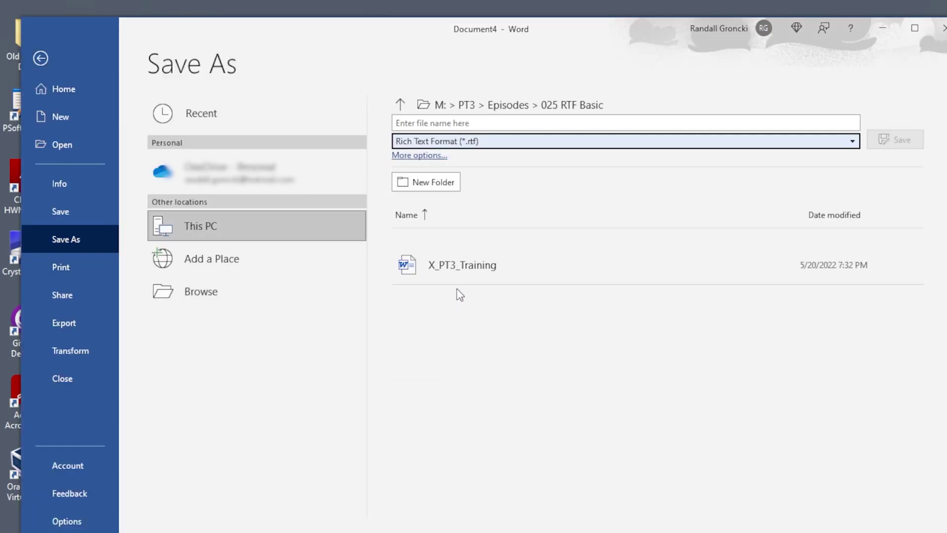
{"action": "type", "text": "X_PT3_RTF_Simple"}
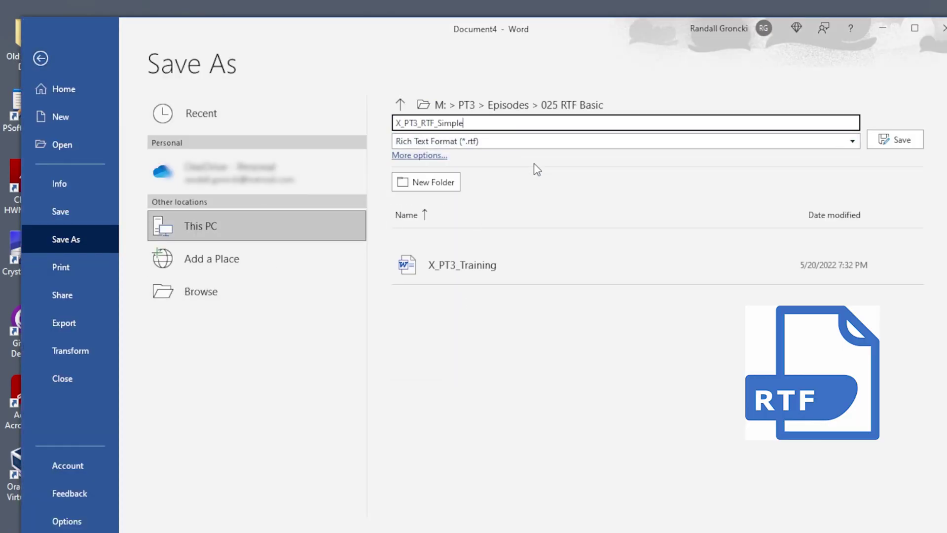
{"action": "left_click", "coordinate": [911, 142]}
Load the X_PT3_EE_CLASSES XML file as sample data for the new template.
{"action": "left_click", "coordinate": [577, 53]}
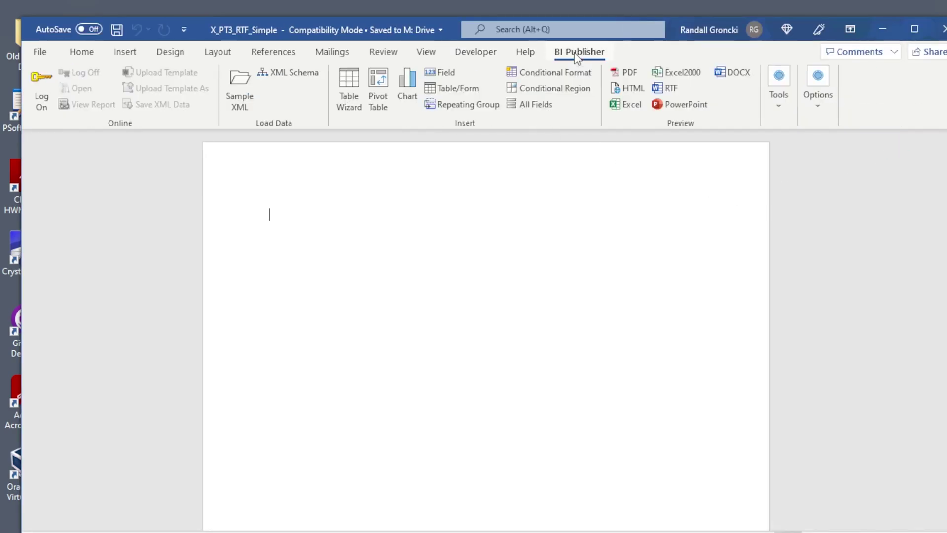
{"action": "left_click", "coordinate": [255, 85]}
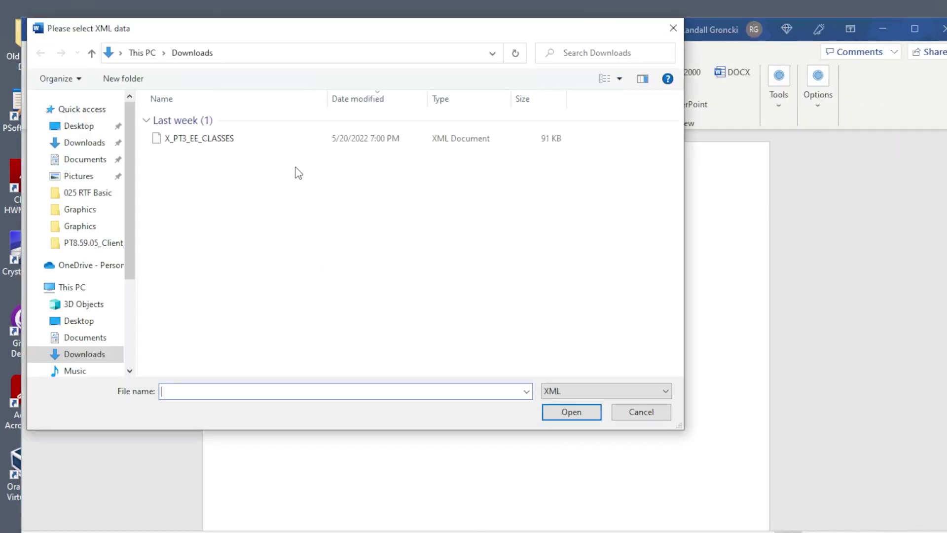
{"action": "left_click", "coordinate": [205, 139]}
{"action": "left_click", "coordinate": [575, 416]}
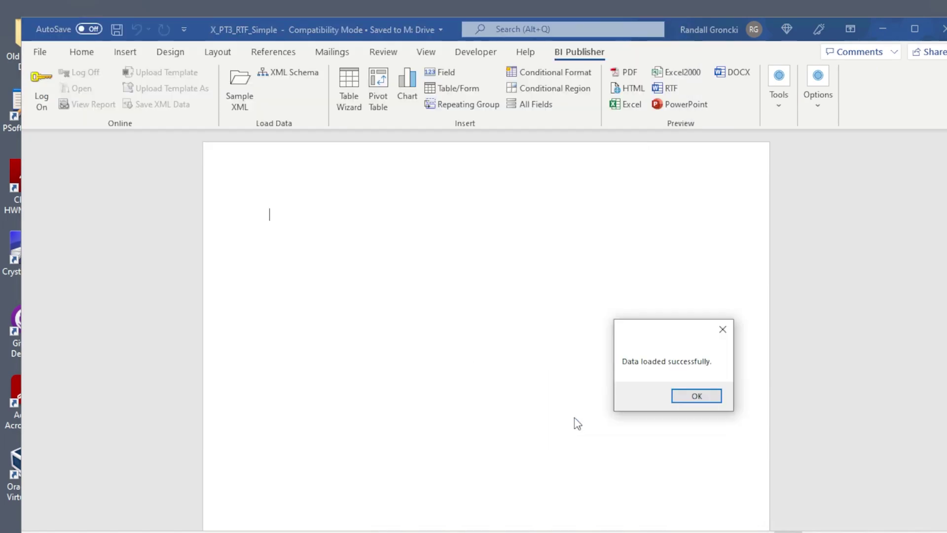
{"action": "left_click", "coordinate": [697, 396]}
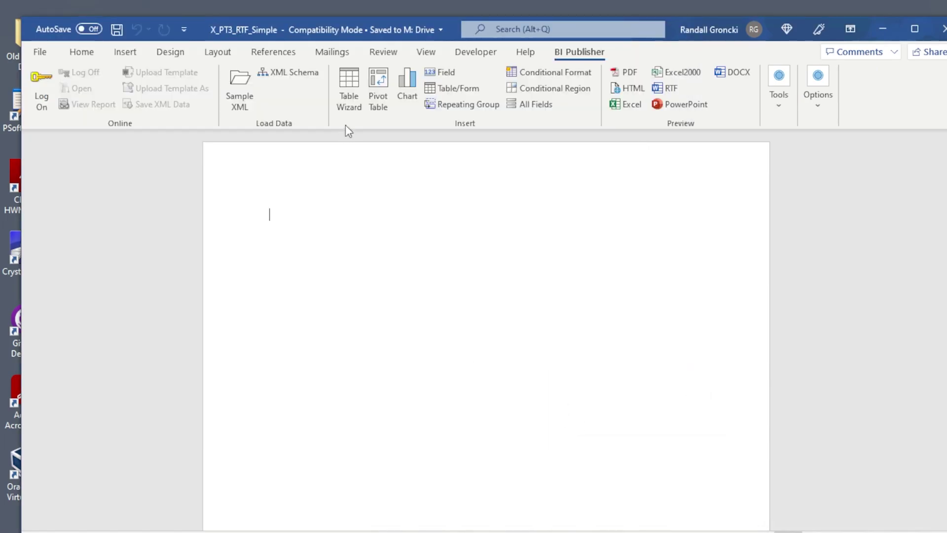
Start a Table Wizard report in Table format with /query/row as the data set.
{"action": "left_click", "coordinate": [347, 94]}
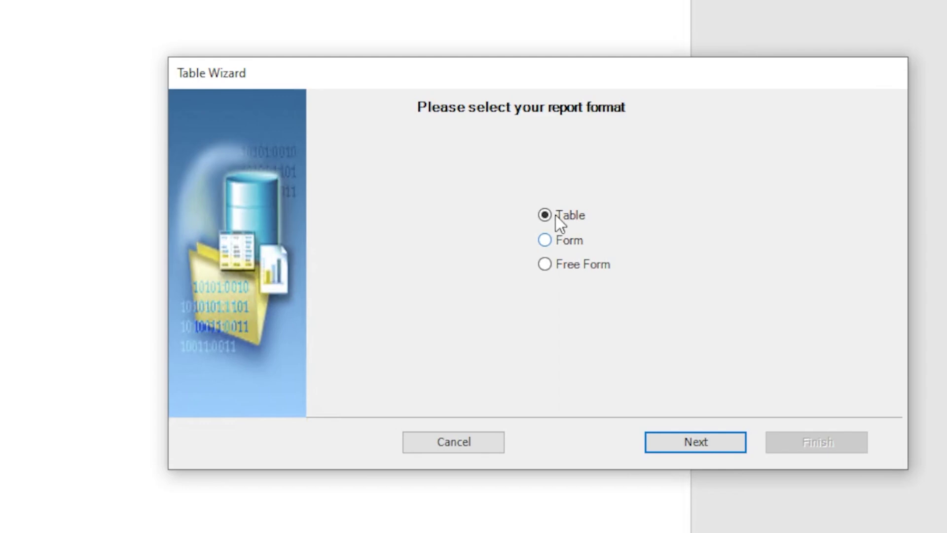
{"action": "left_click", "coordinate": [689, 450]}
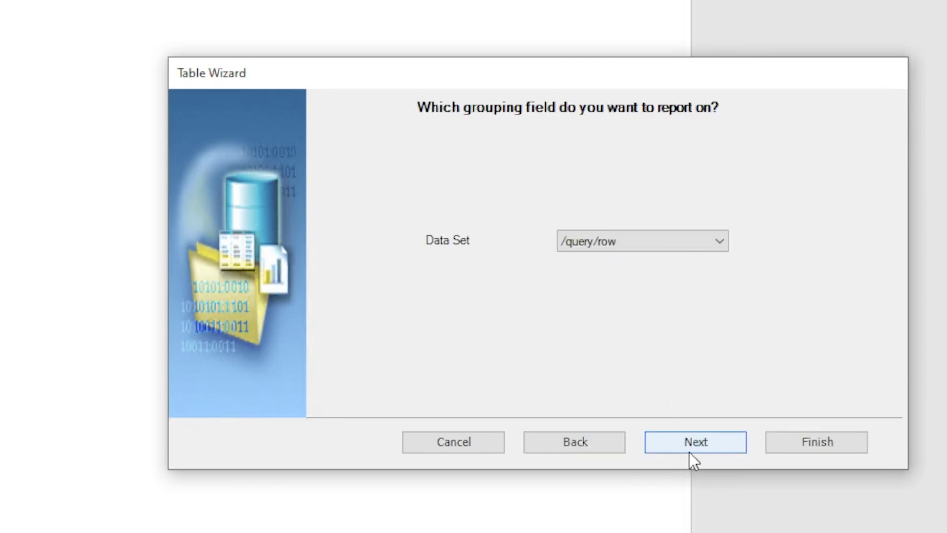
{"action": "left_click", "coordinate": [681, 241]}
{"action": "left_click", "coordinate": [684, 260]}
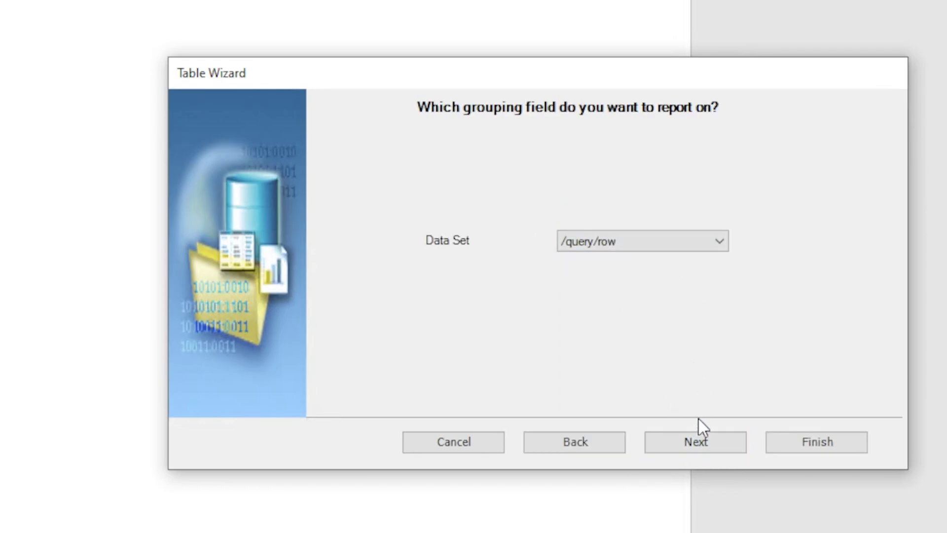
{"action": "left_click", "coordinate": [698, 447]}
Add COMPANY, DEPTID, EMPLID, NAME, COURSE, SESSION_NBR, COURSE_TITLE and COURSE_START_DT to the report in that order.
{"action": "left_click", "coordinate": [463, 236]}
{"action": "left_click", "coordinate": [581, 212]}
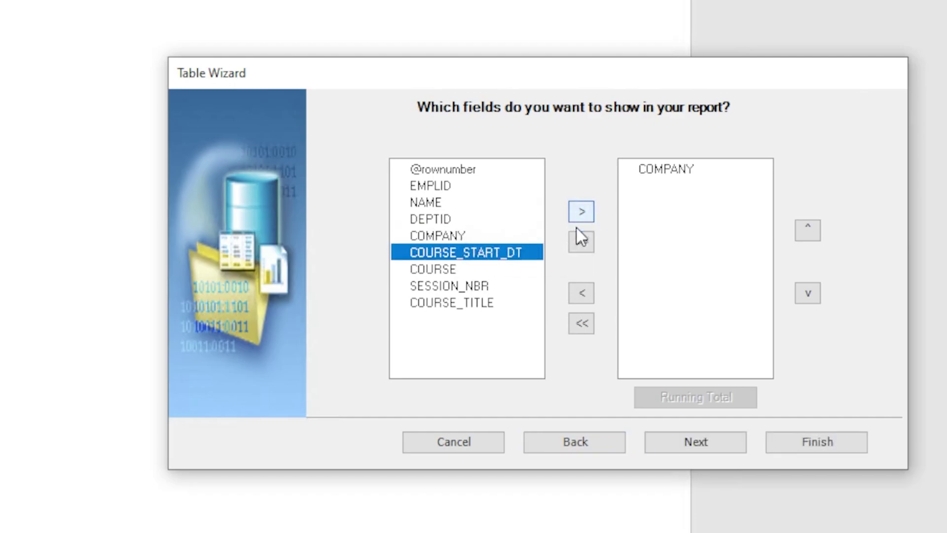
{"action": "left_click", "coordinate": [436, 219]}
{"action": "left_click", "coordinate": [581, 212]}
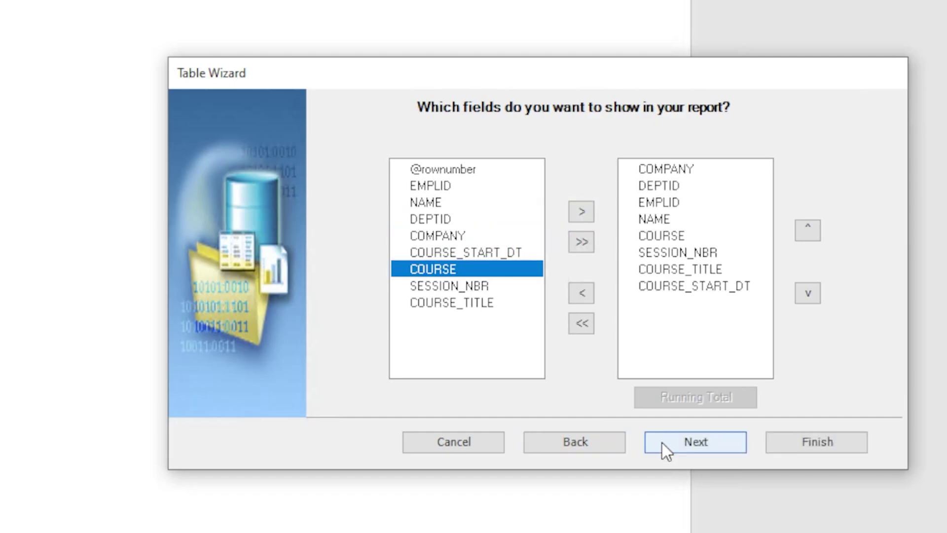
{"action": "left_click", "coordinate": [662, 442]}
Group the report by COMPANY and then by EMPLID, keeping both groups above, and continue to the sort options.
{"action": "left_click", "coordinate": [459, 156]}
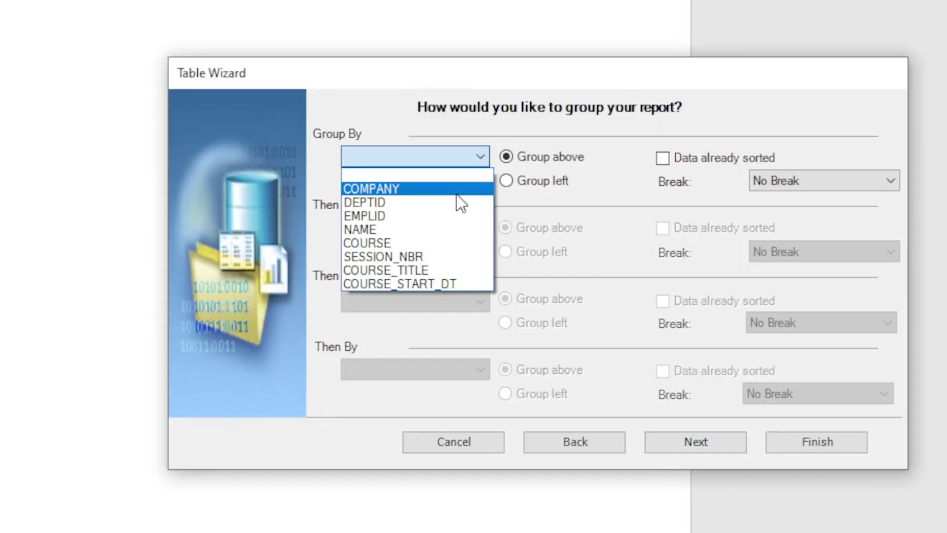
{"action": "left_click", "coordinate": [457, 191]}
{"action": "left_click", "coordinate": [459, 230]}
{"action": "left_click", "coordinate": [460, 274]}
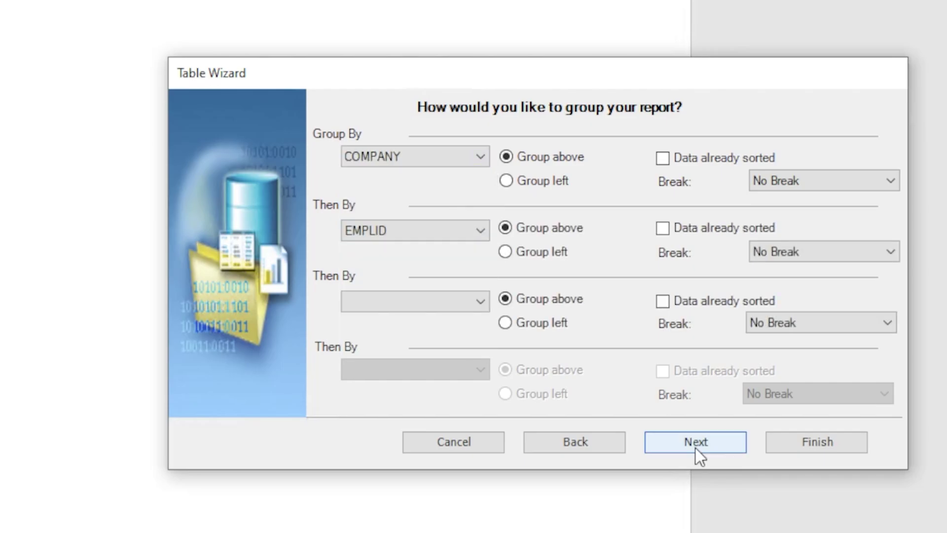
{"action": "left_click", "coordinate": [696, 442]}
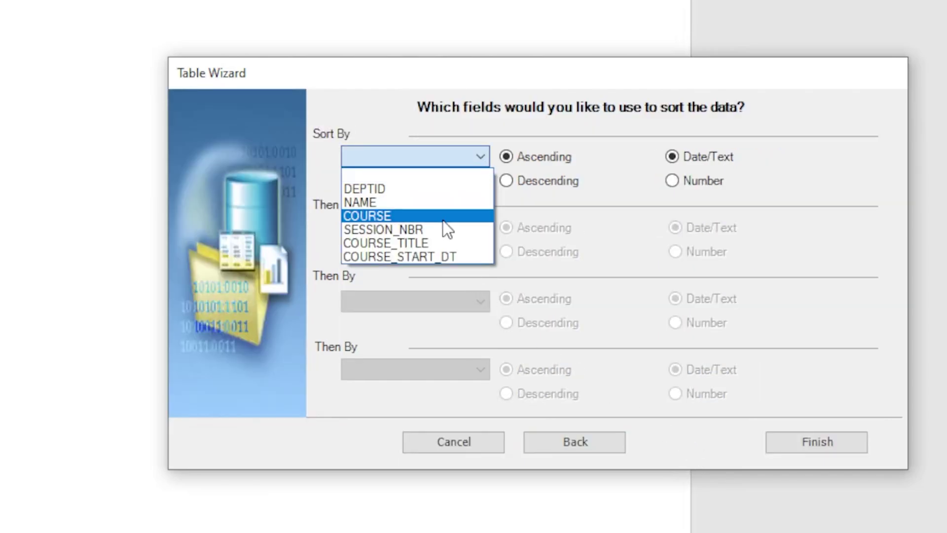
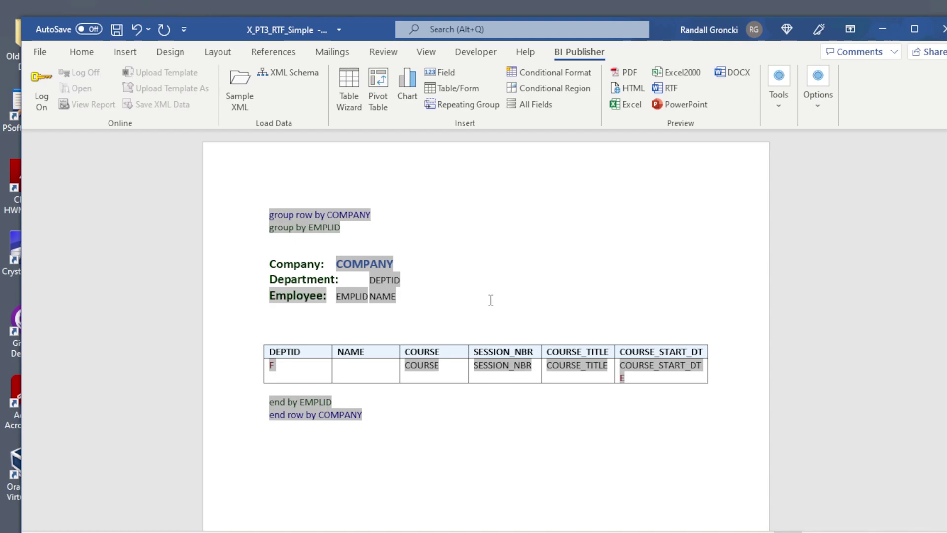
Align the EMPLID, NAME and COMPANY fields in the header block with the DEPTID field.
{"action": "left_click", "coordinate": [337, 296]}
{"action": "key", "text": "Tab"}
{"action": "left_click", "coordinate": [337, 265]}
{"action": "key", "text": "Tab"}
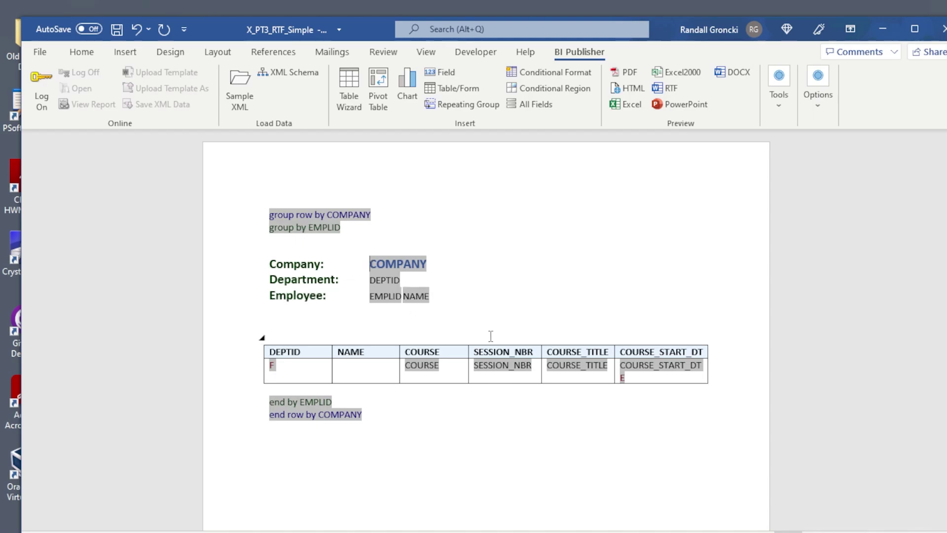
Delete the empty NAME column from the course table.
{"action": "left_click_drag", "start_coordinate": [357, 361], "coordinate": [352, 349]}
{"action": "right_click", "coordinate": [358, 368]}
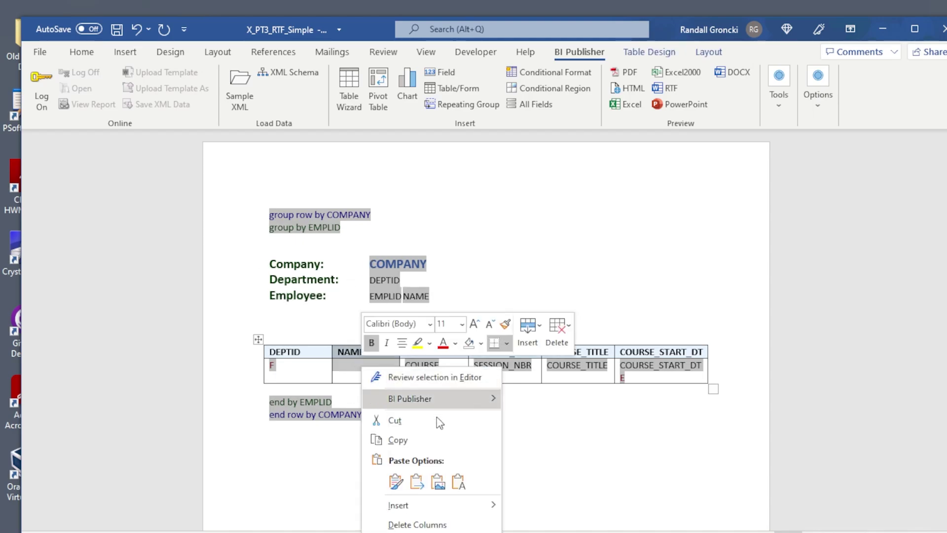
{"action": "left_click", "coordinate": [418, 519]}
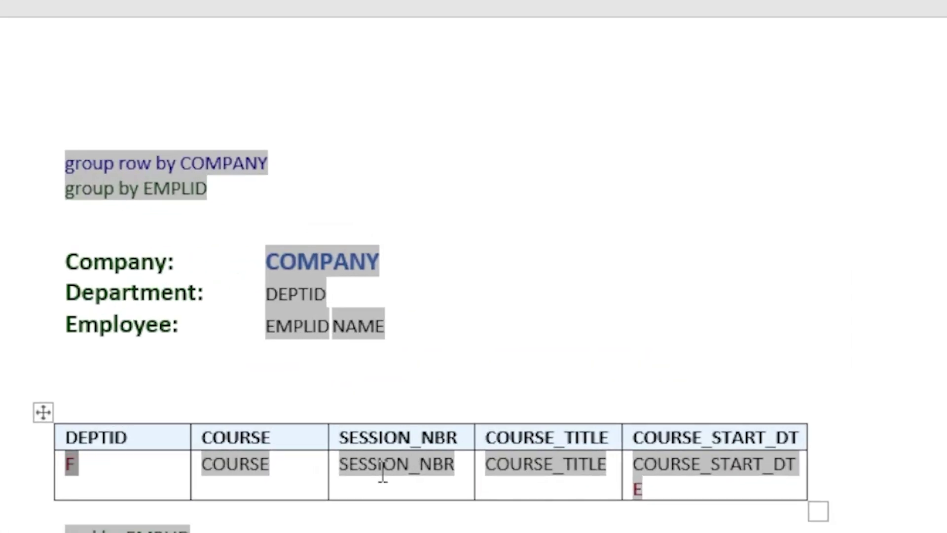
Move the F loop marker in front of the COURSE field and delete the DEPTID column from the table.
{"action": "key", "text": "BackSpace"}
{"action": "left_click", "coordinate": [203, 466]}
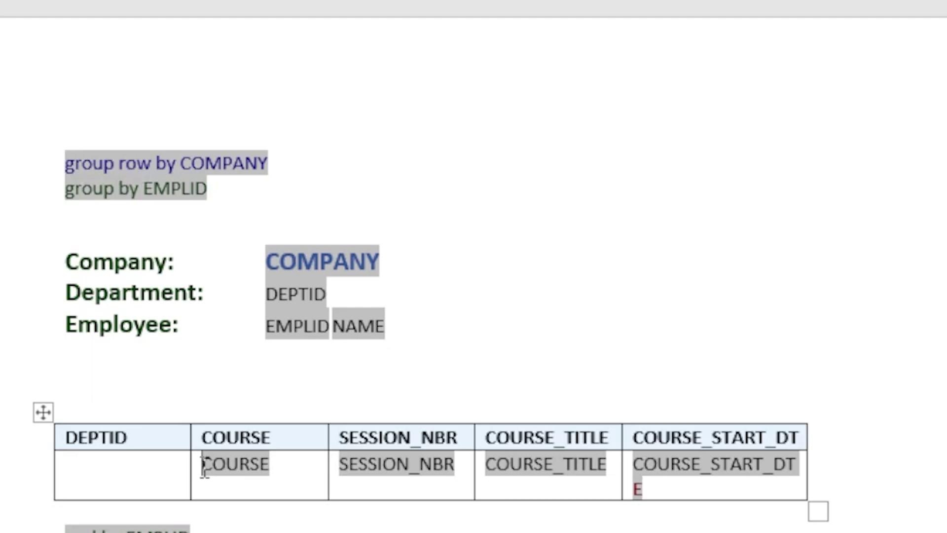
{"action": "type", "text": "F"}
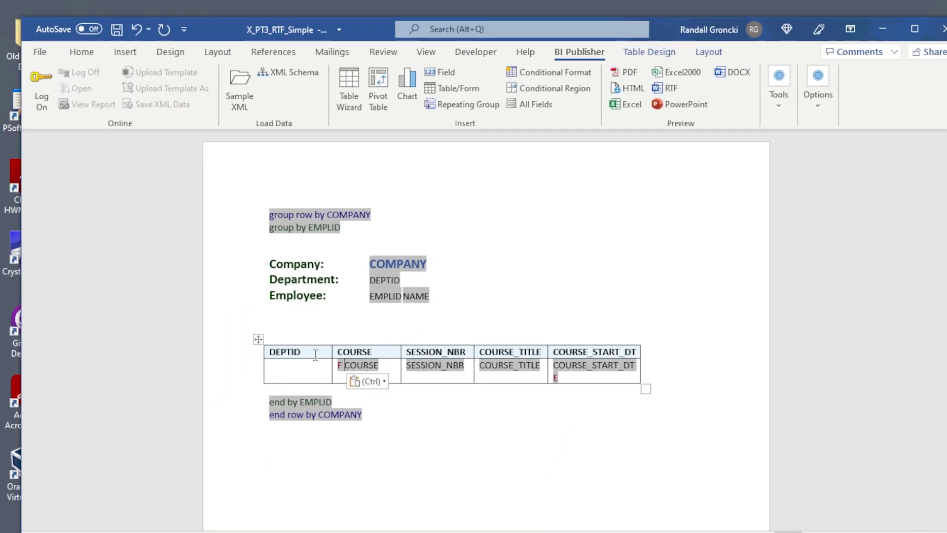
{"action": "right_click", "coordinate": [166, 476]}
{"action": "left_click", "coordinate": [374, 527]}
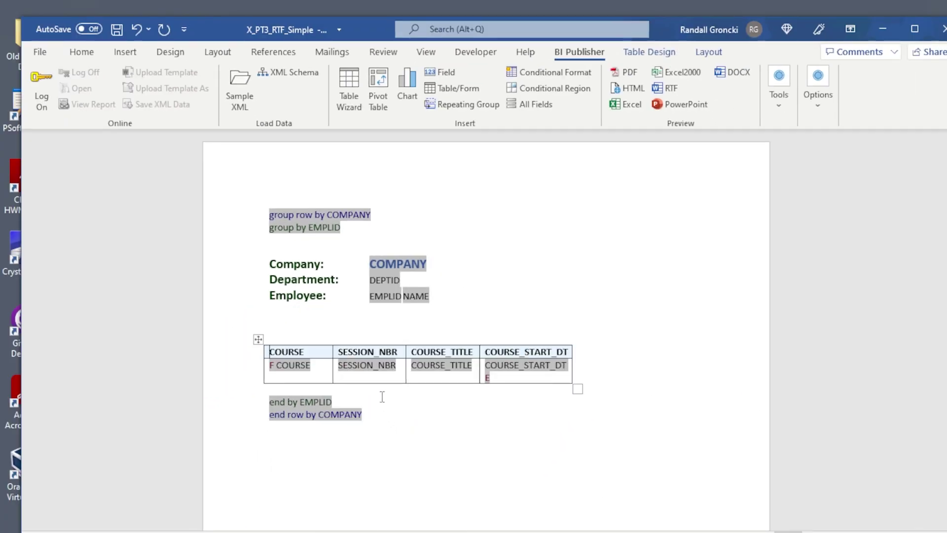
Shorten the table headings after COURSE to SESSION, TITLE and START DT.
{"action": "left_click_drag", "start_coordinate": [374, 351], "coordinate": [411, 352]}
{"action": "key", "text": "BackSpace"}
{"action": "key", "text": "BackSpace"}
{"action": "key", "text": "BackSpace"}
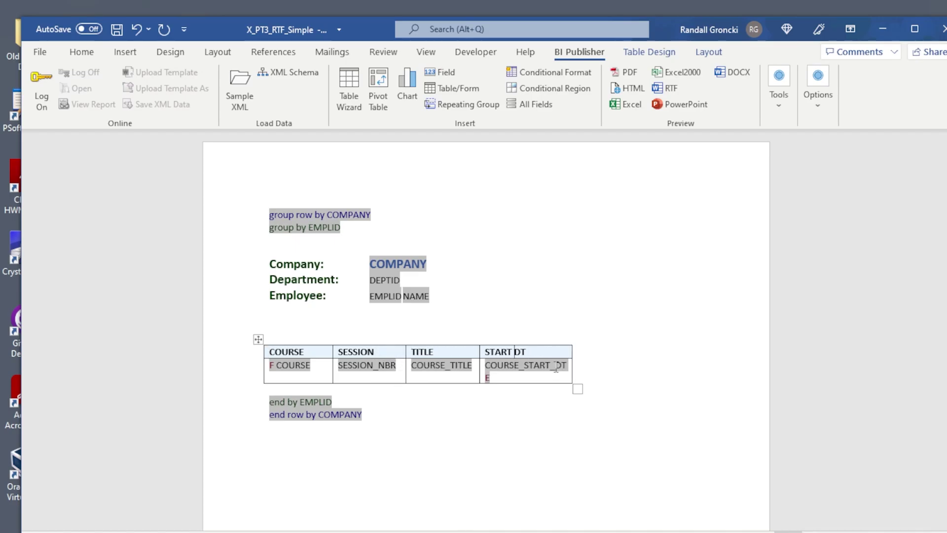
Format the COURSE_START_DT field in the table as a Date with the M/d/yyyy format.
{"action": "right_click", "coordinate": [543, 368]}
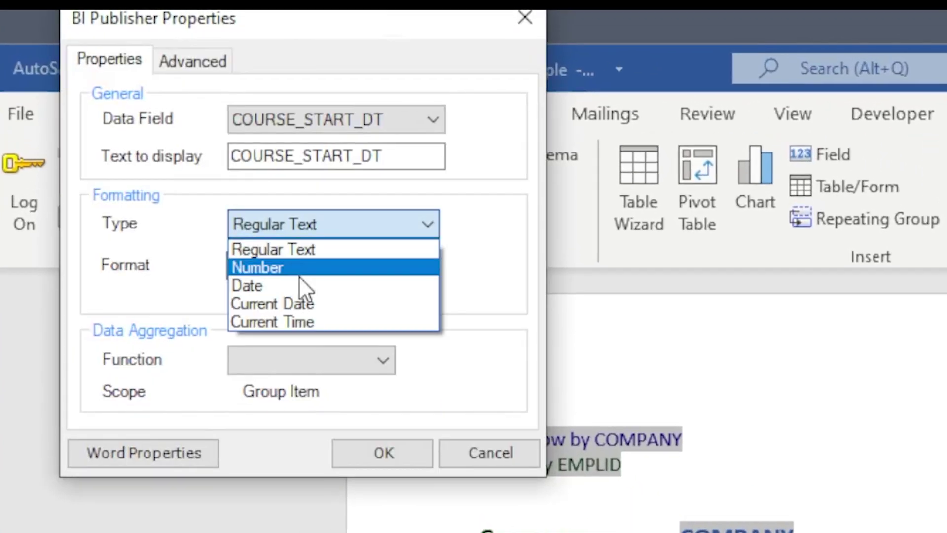
{"action": "left_click", "coordinate": [299, 285]}
{"action": "left_click", "coordinate": [425, 266]}
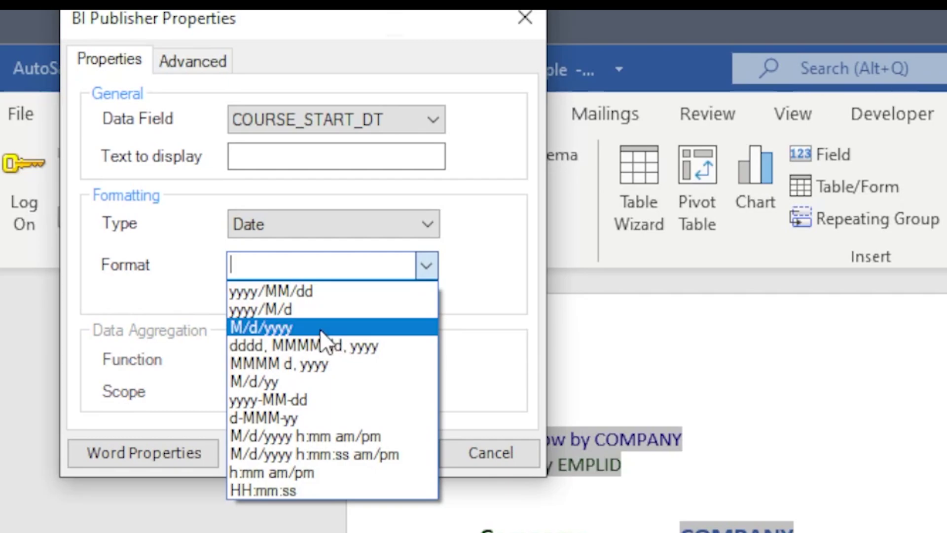
{"action": "left_click", "coordinate": [320, 329]}
{"action": "left_click", "coordinate": [378, 453]}
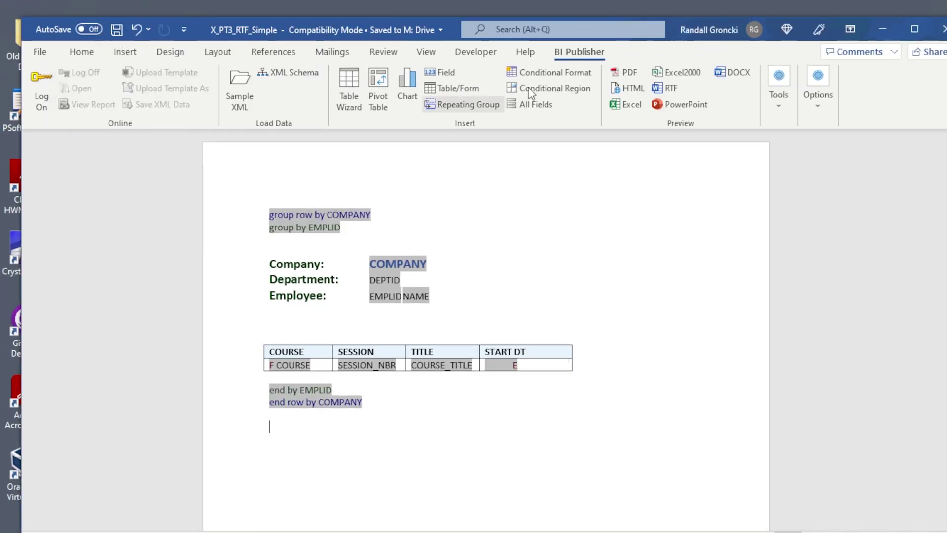
Preview the template as PDF, check the employee blocks and course tables, and return to the template.
{"action": "left_click", "coordinate": [617, 74]}
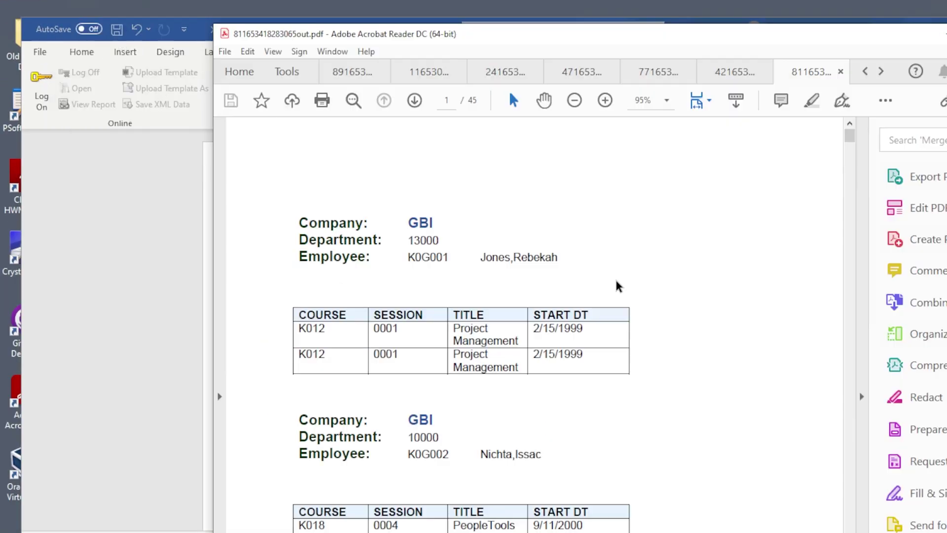
{"action": "scroll", "coordinate": [616, 289], "scroll_direction": "down", "scroll_amount": 10}
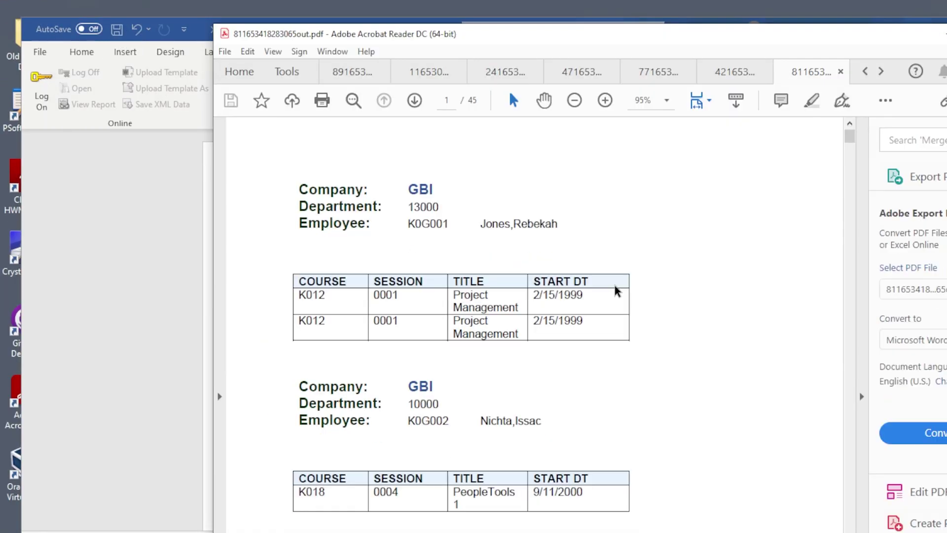
{"action": "scroll", "coordinate": [459, 328], "scroll_direction": "up", "scroll_amount": 5}
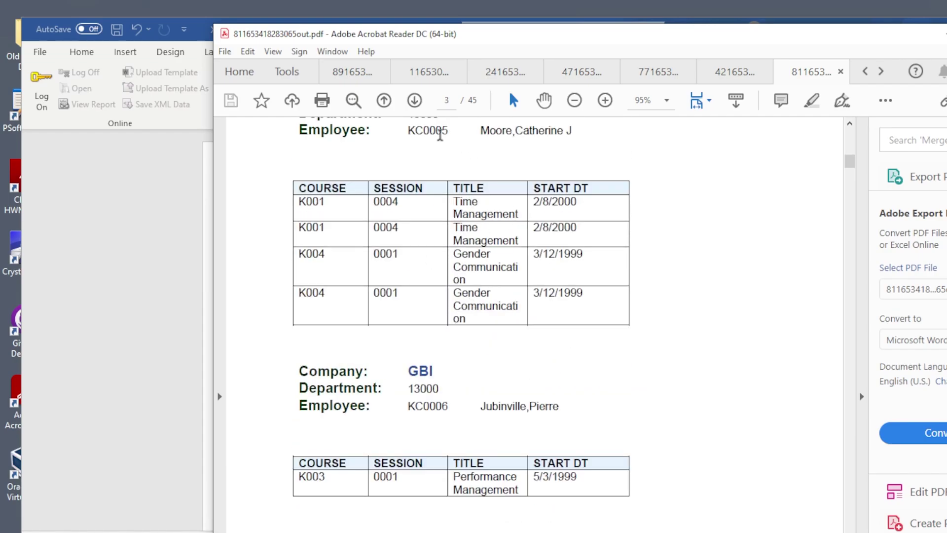
{"action": "left_click", "coordinate": [182, 277]}
Widen the course table and enlarge its TITLE column to give the course titles more room.
{"action": "left_click_drag", "start_coordinate": [570, 353], "coordinate": [657, 351]}
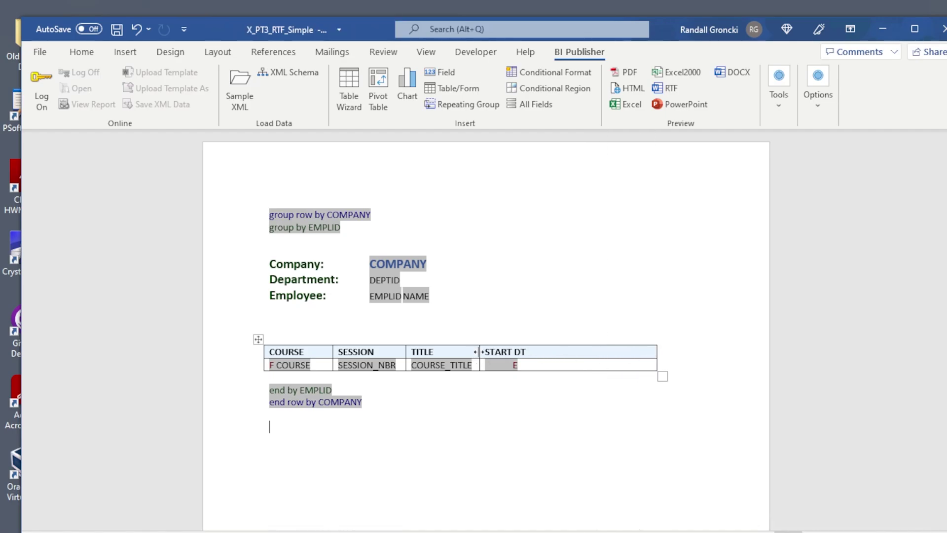
{"action": "left_click_drag", "start_coordinate": [480, 351], "coordinate": [591, 352]}
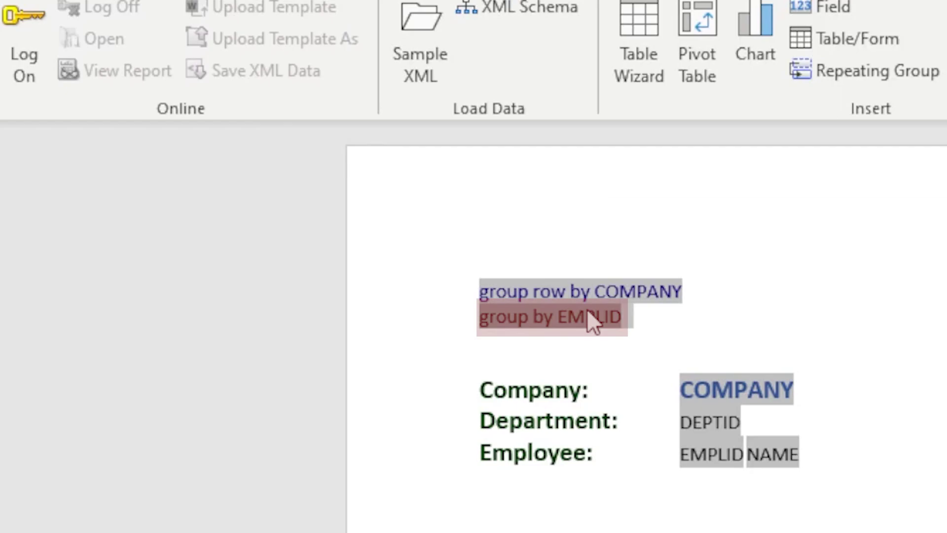
Set the Break option of the EMPLID group to Page so each employee starts on a new page.
{"action": "double_click", "coordinate": [592, 322]}
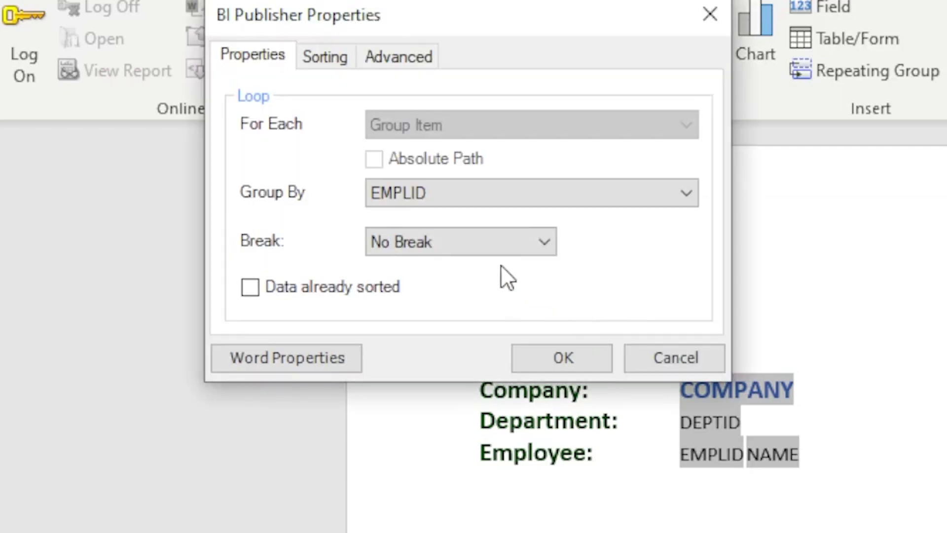
{"action": "left_click", "coordinate": [441, 247]}
{"action": "left_click", "coordinate": [444, 286]}
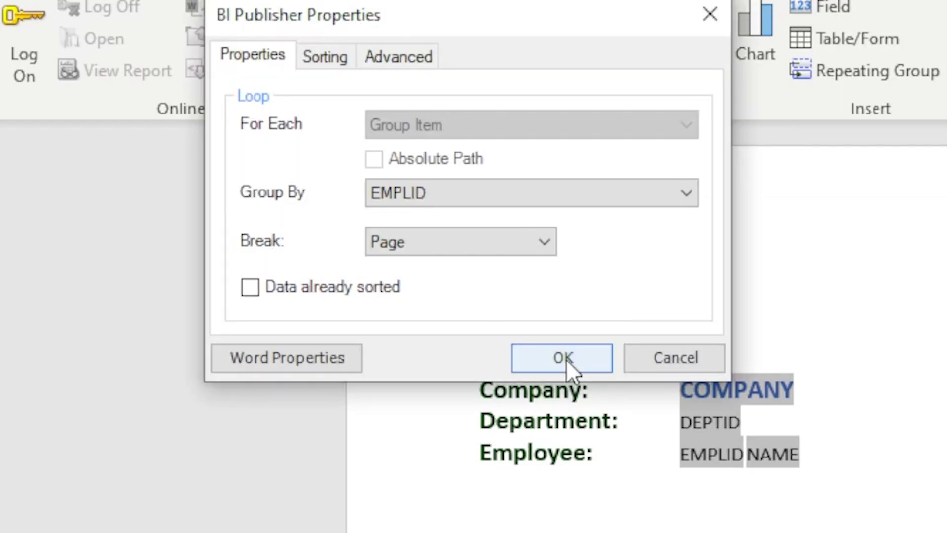
{"action": "left_click", "coordinate": [566, 359]}
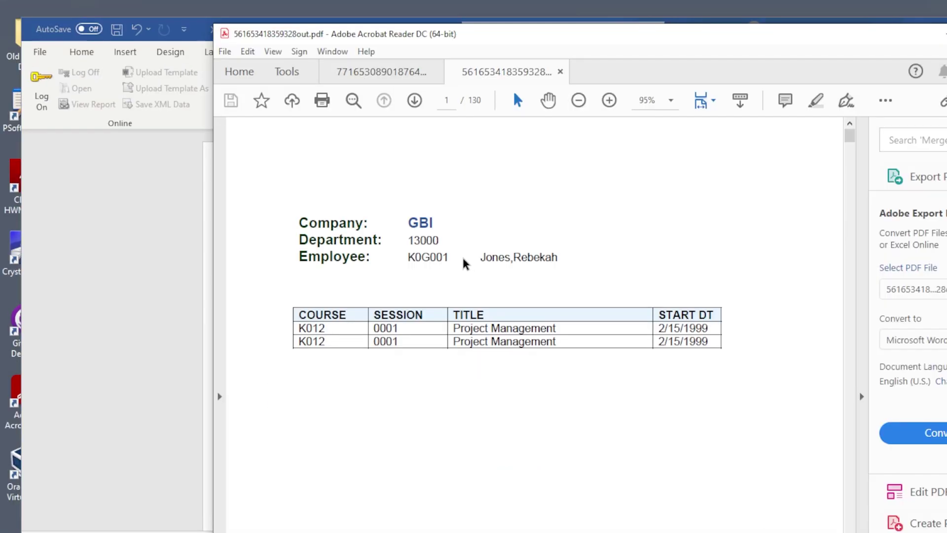
Check the page breaks between employees in the PDF preview and return to the template.
{"action": "scroll", "coordinate": [531, 275], "scroll_direction": "down", "scroll_amount": 7}
{"action": "scroll", "coordinate": [534, 296], "scroll_direction": "down", "scroll_amount": 10}
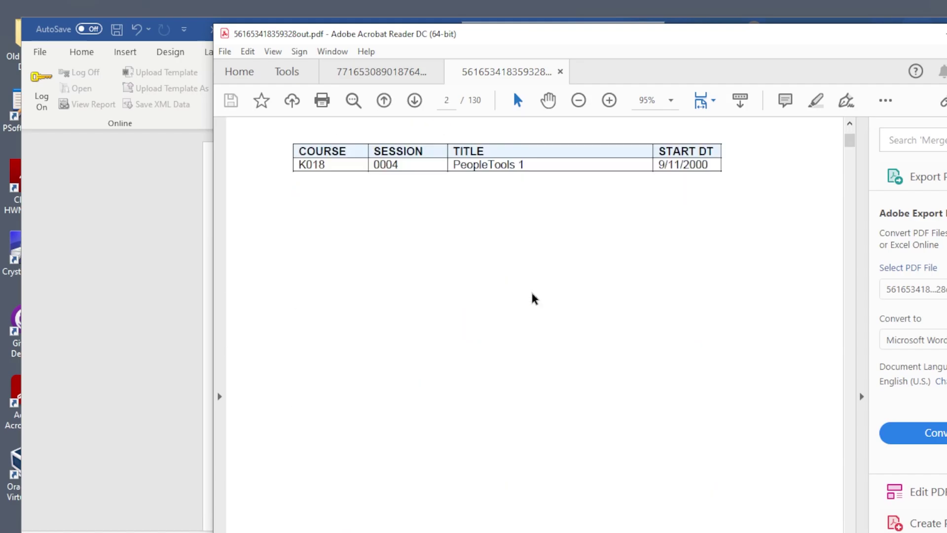
{"action": "scroll", "coordinate": [533, 298], "scroll_direction": "down", "scroll_amount": 10}
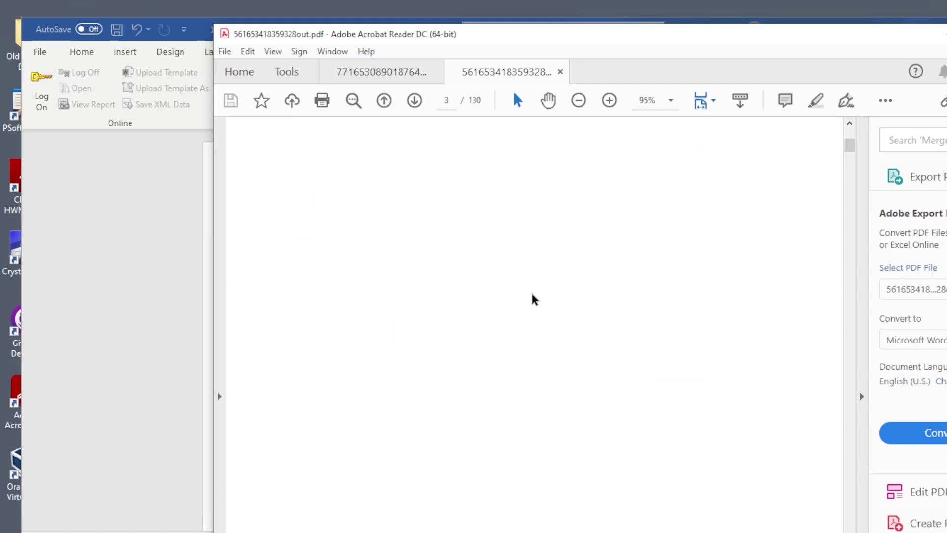
{"action": "key", "text": "alt+Tab"}
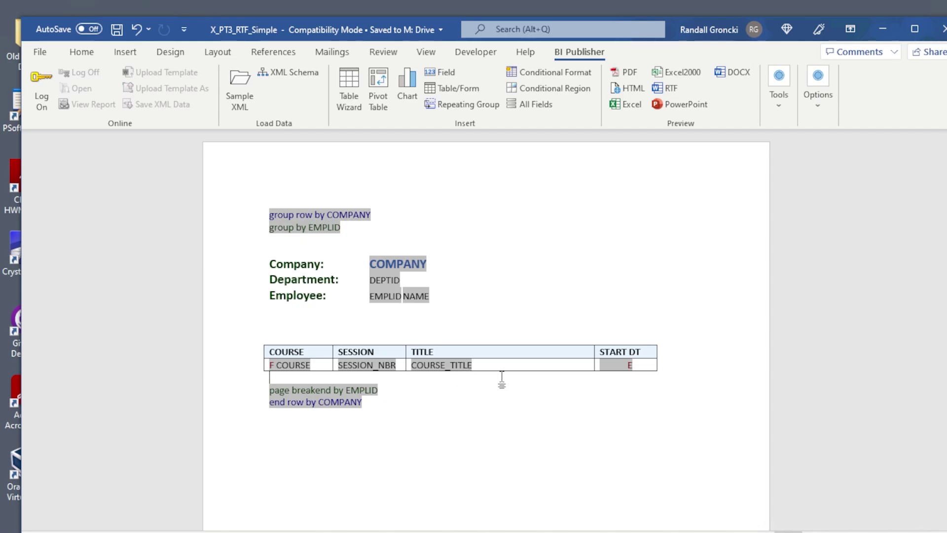
Add a "Number of Courses:" label with a tab after it below the course table, inside the EMPLID group.
{"action": "key", "text": "Return"}
{"action": "key", "text": "Return"}
{"action": "key", "text": "Up"}
{"action": "type", "text": "Number oif"}
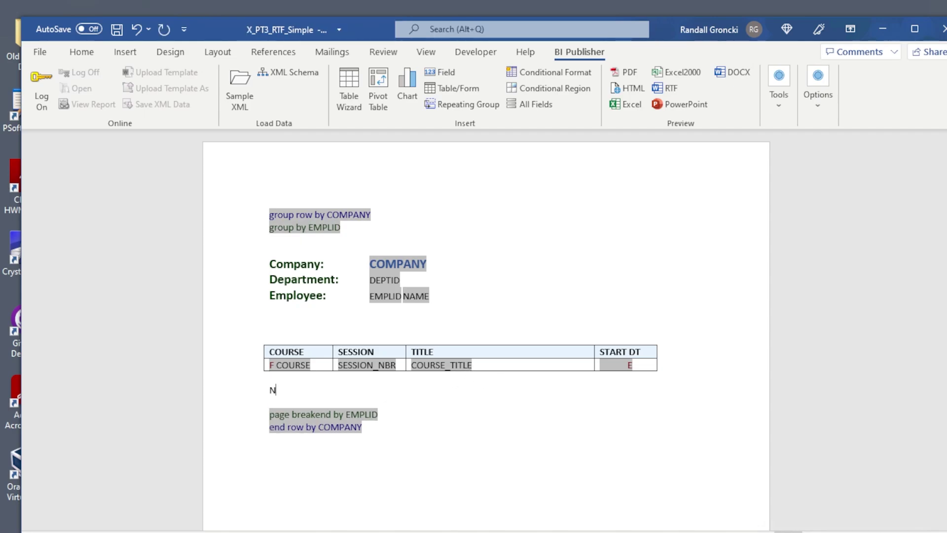
{"action": "type", "text": " Courses:"}
{"action": "key", "text": "Tab"}
Insert the COURSE field beside the Number of Courses label, using the Count calculation with On Grouping.
{"action": "left_click", "coordinate": [435, 72]}
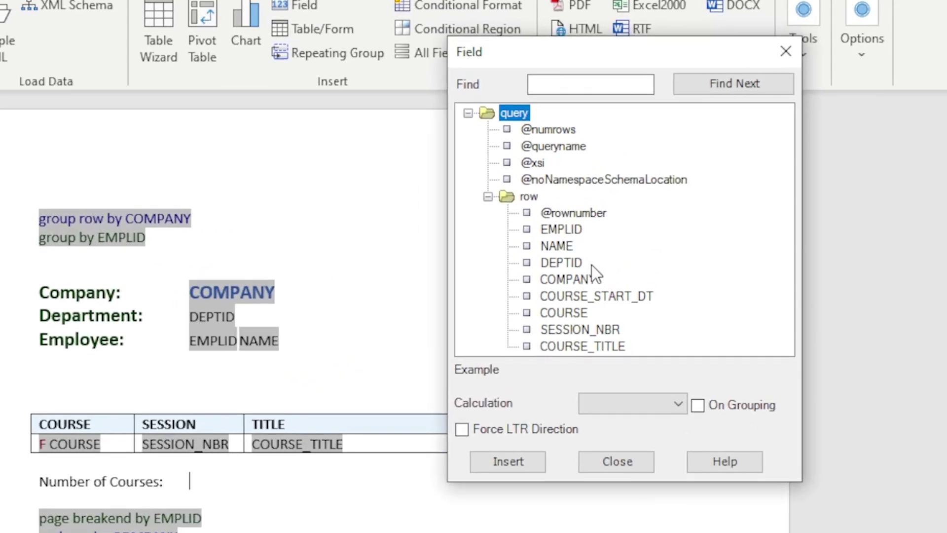
{"action": "left_click", "coordinate": [562, 312]}
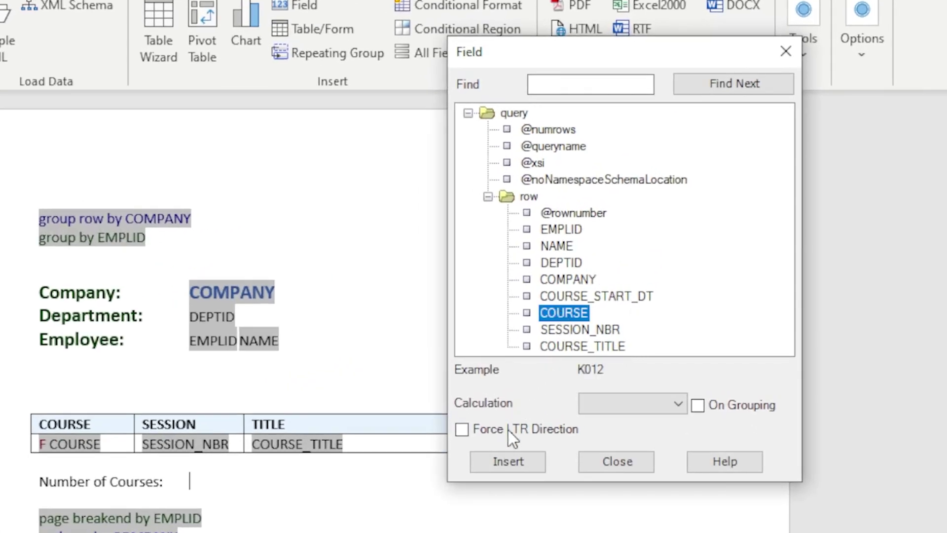
{"action": "left_click", "coordinate": [608, 411]}
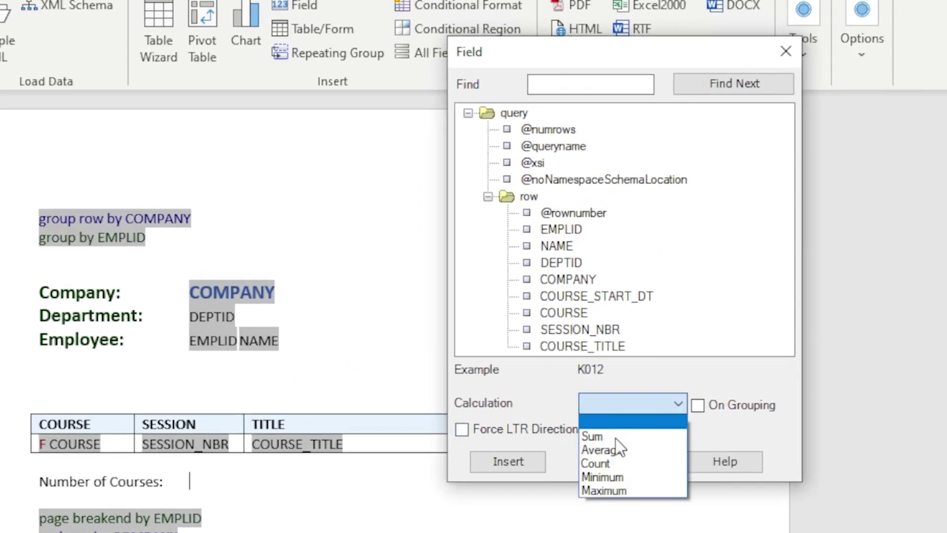
{"action": "left_click", "coordinate": [615, 465]}
{"action": "left_click", "coordinate": [727, 410]}
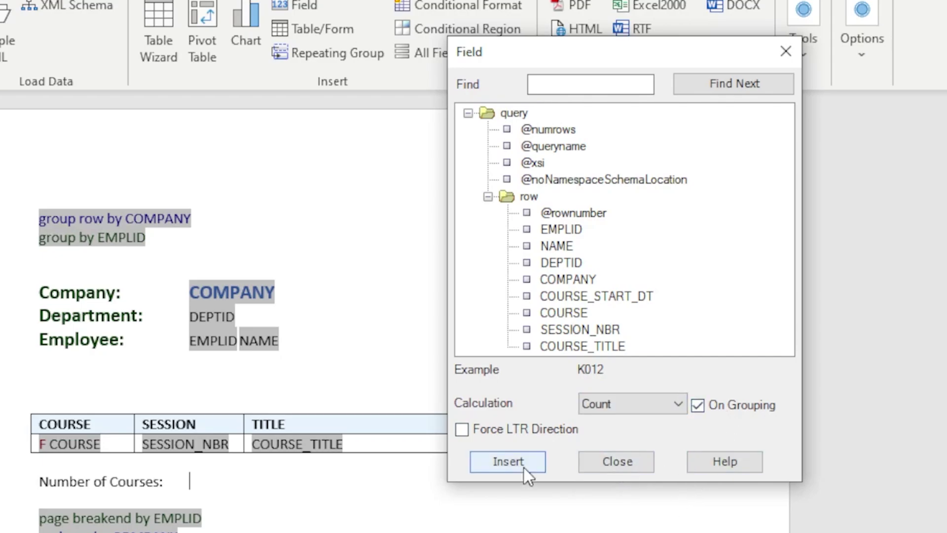
{"action": "left_click", "coordinate": [524, 468]}
{"action": "left_click", "coordinate": [651, 377]}
Change the course count field's number format to one without decimals.
{"action": "double_click", "coordinate": [393, 389]}
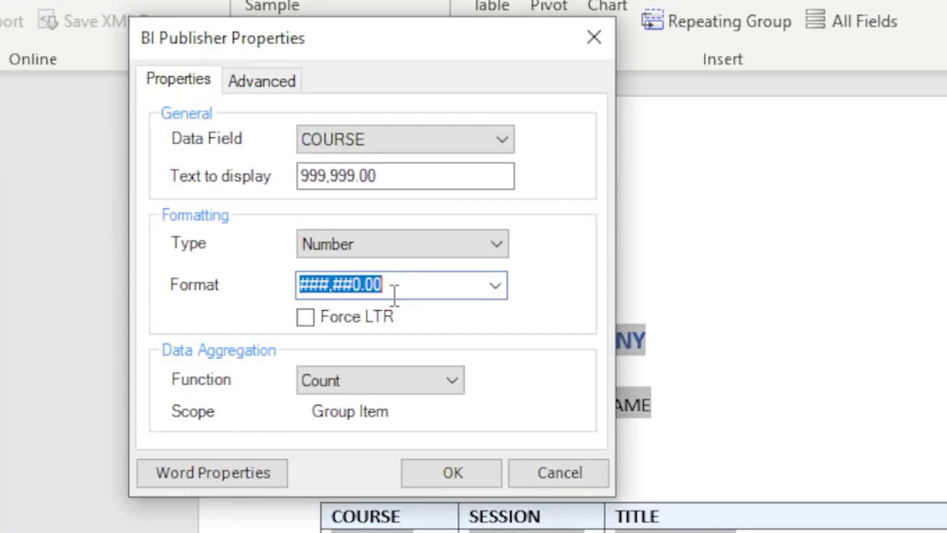
{"action": "left_click", "coordinate": [351, 237]}
{"action": "left_click", "coordinate": [427, 351]}
{"action": "left_click", "coordinate": [452, 479]}
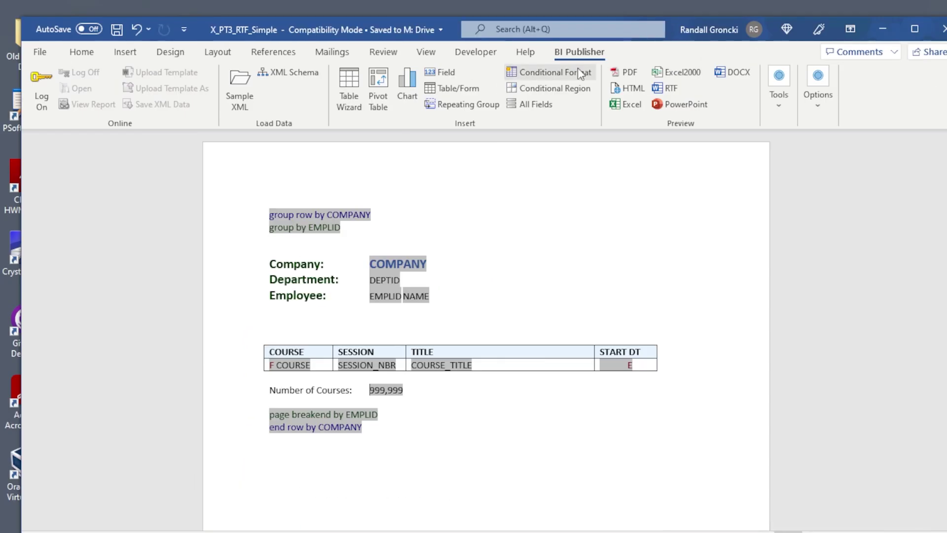
Examine the number of courses shown under each employee's table across the pages of the PDF preview.
{"action": "scroll", "coordinate": [435, 338], "scroll_direction": "down", "scroll_amount": 8}
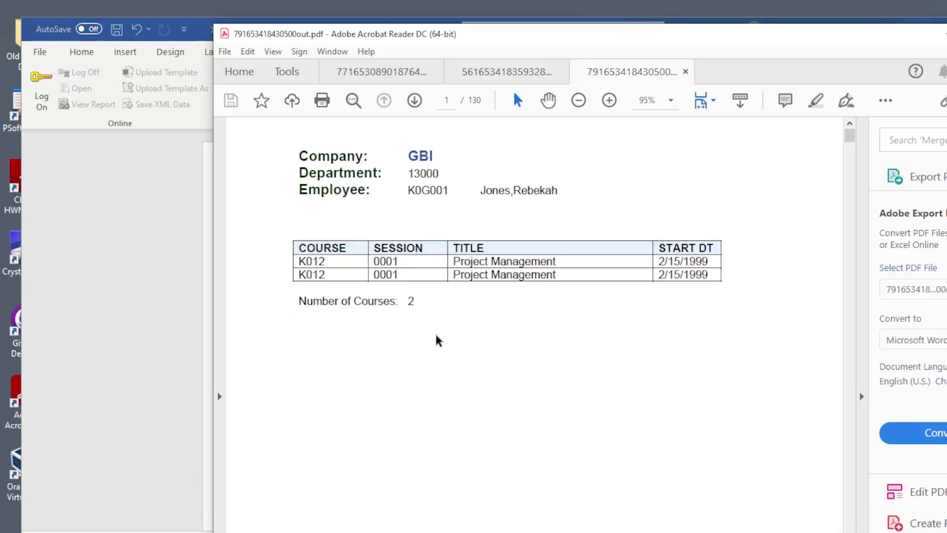
{"action": "scroll", "coordinate": [435, 336], "scroll_direction": "down", "scroll_amount": 15}
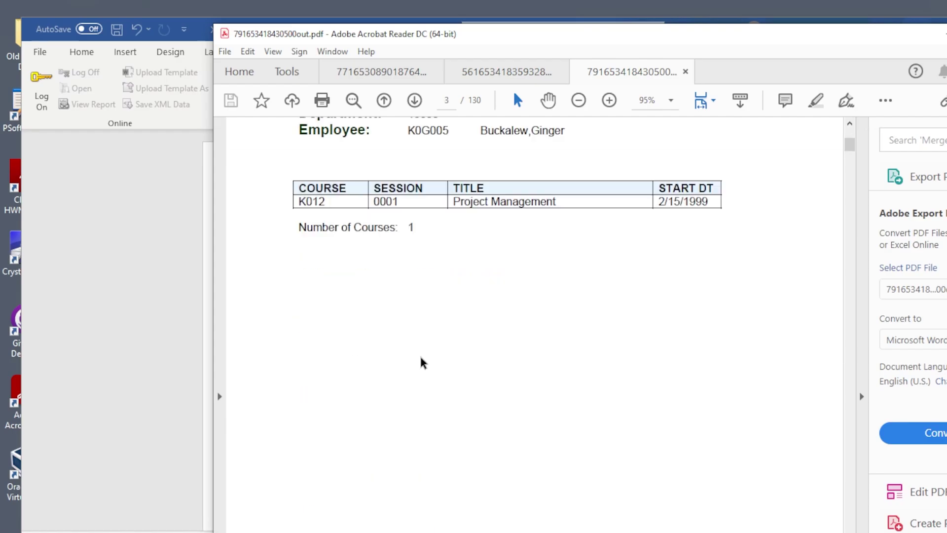
{"action": "scroll", "coordinate": [424, 291], "scroll_direction": "down", "scroll_amount": 20}
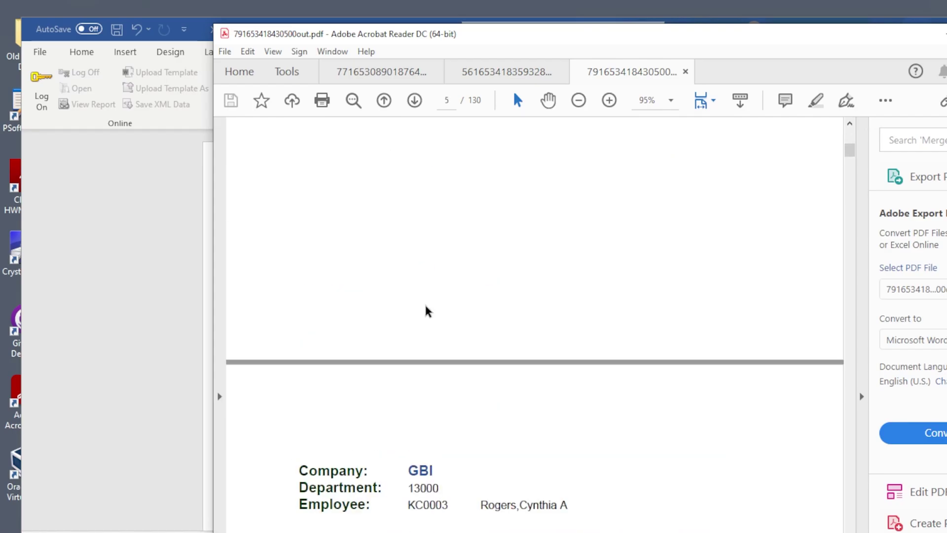
{"action": "scroll", "coordinate": [426, 317], "scroll_direction": "down", "scroll_amount": 12}
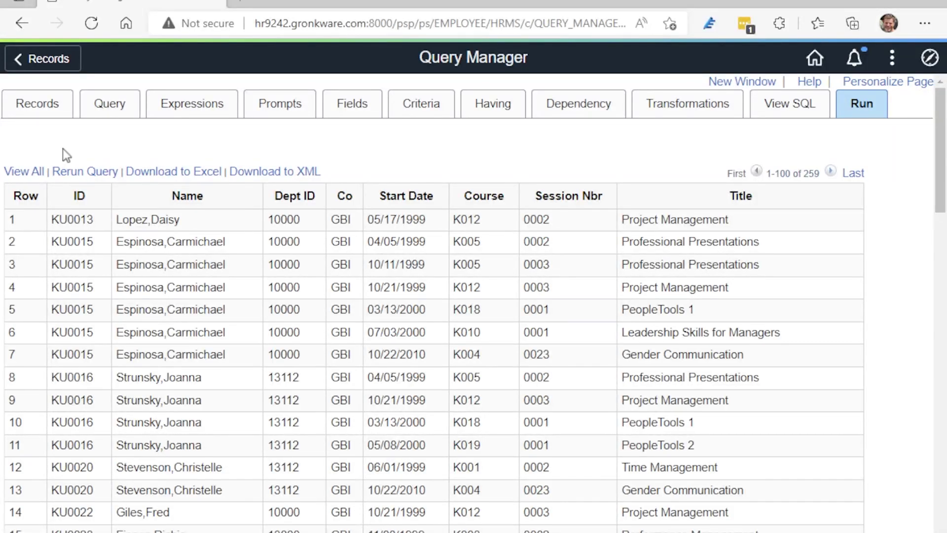
Copy the query name X_PT3_EE_CLASSES from the query's definition in PeopleSoft Query Manager.
{"action": "left_click", "coordinate": [113, 111]}
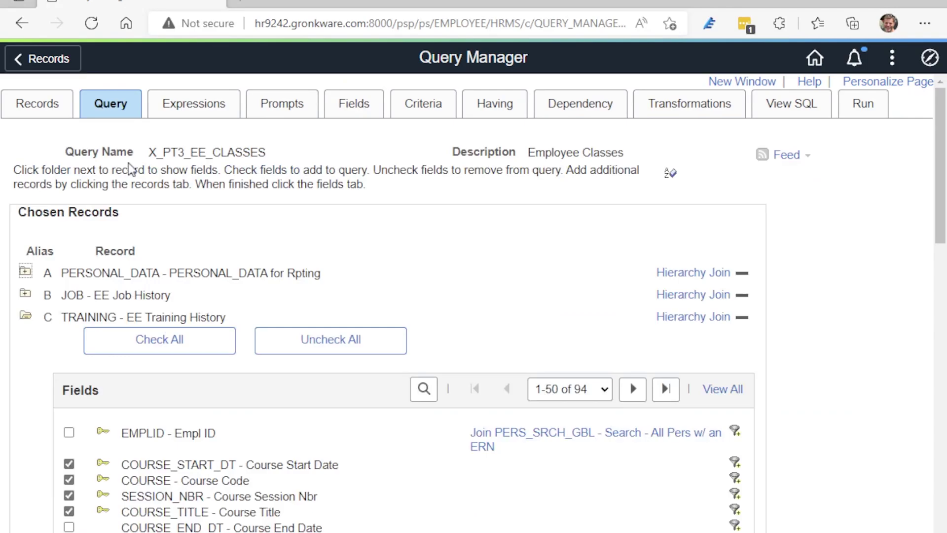
{"action": "double_click", "coordinate": [213, 153]}
{"action": "key", "text": "ctrl+c"}
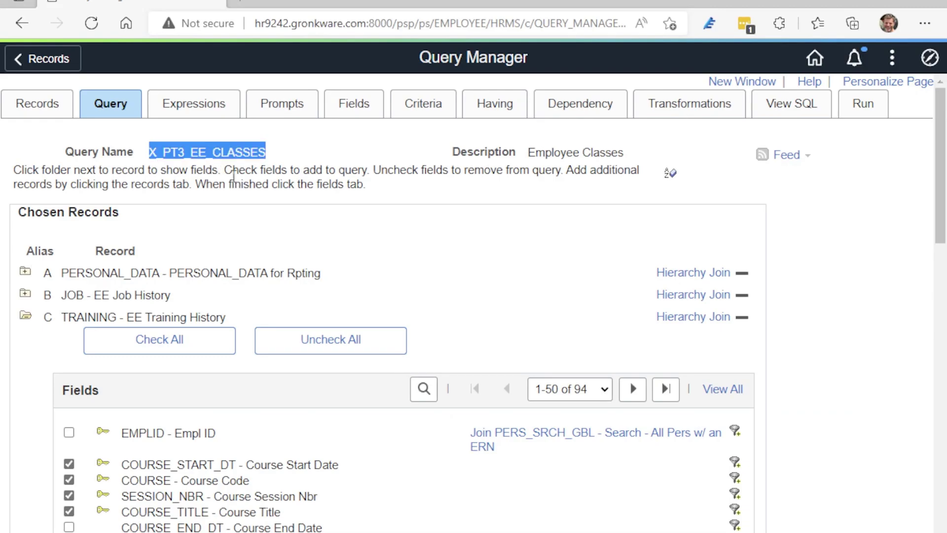
Go to the Register BIP Data Sources page under Reporting Tools, BI Publisher.
{"action": "left_click", "coordinate": [928, 62]}
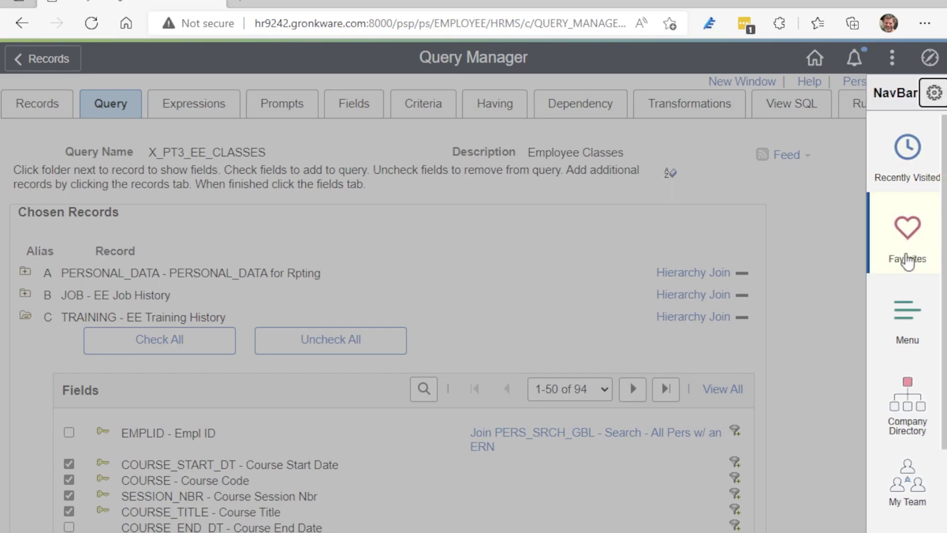
{"action": "left_click", "coordinate": [904, 311]}
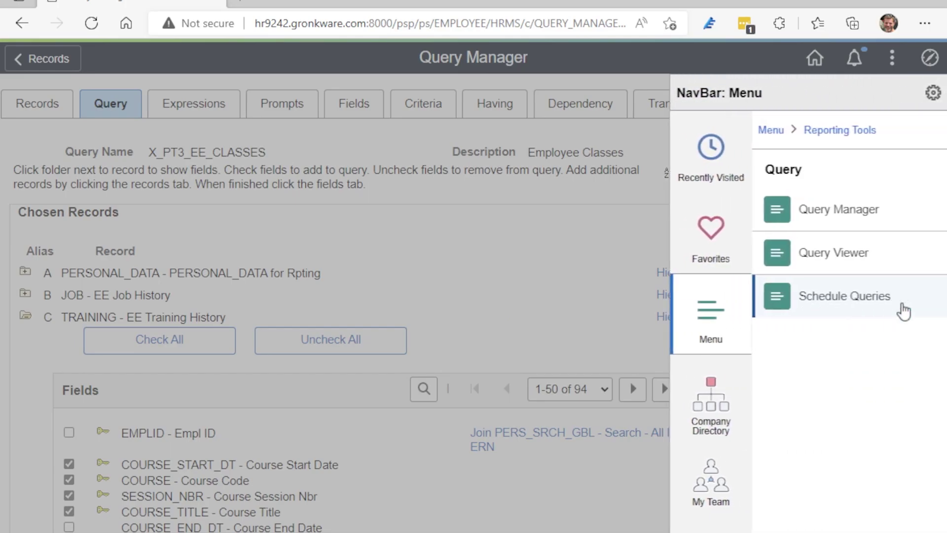
{"action": "left_click", "coordinate": [806, 135]}
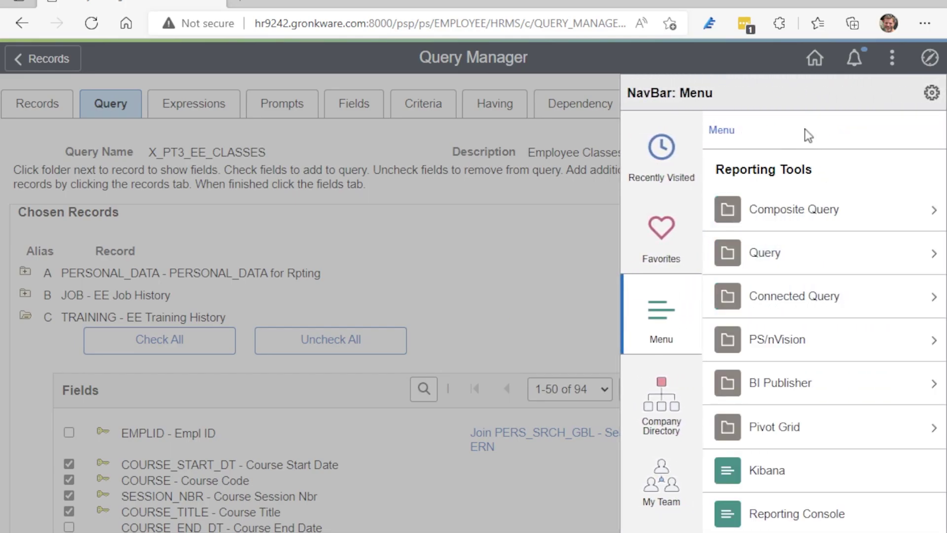
{"action": "left_click", "coordinate": [793, 388]}
{"action": "left_click", "coordinate": [786, 254]}
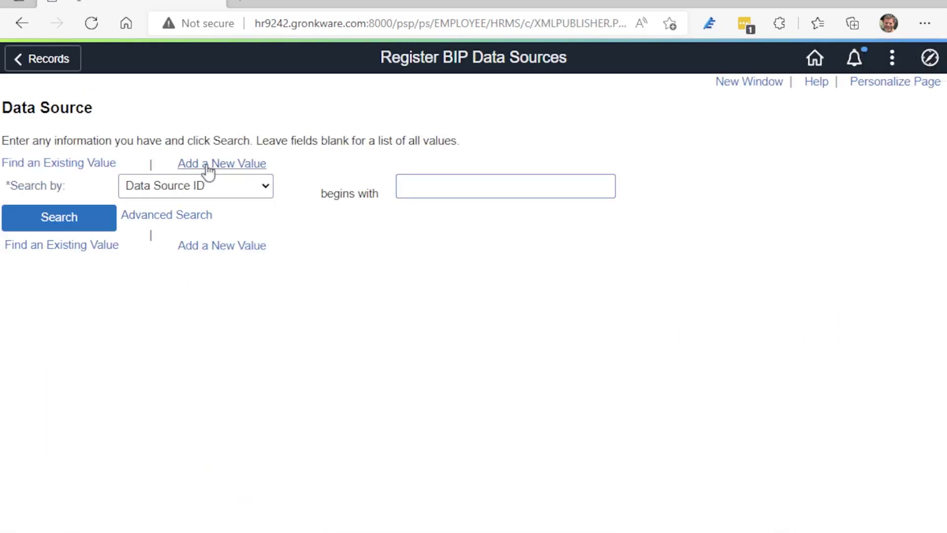
Add a new data source of type PS Query with the ID X_PT3_EE_CLASSES.
{"action": "left_click", "coordinate": [210, 163]}
{"action": "left_click", "coordinate": [206, 164]}
{"action": "left_click", "coordinate": [201, 236]}
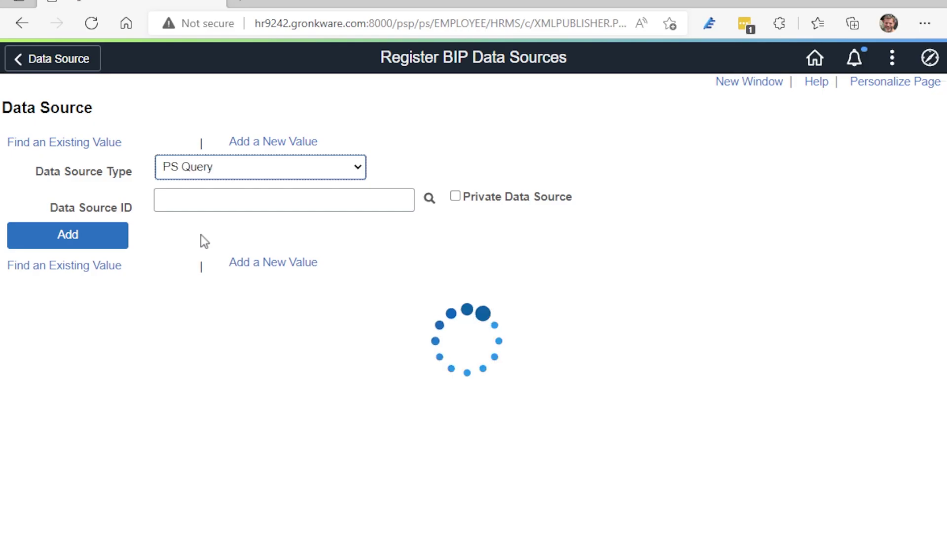
{"action": "left_click", "coordinate": [204, 203]}
{"action": "key", "text": "ctrl+v"}
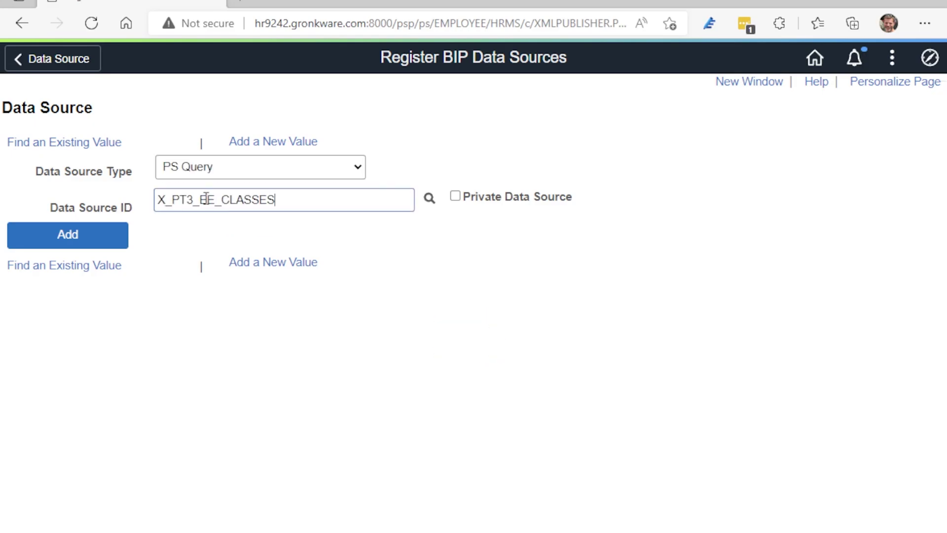
{"action": "left_click", "coordinate": [101, 235]}
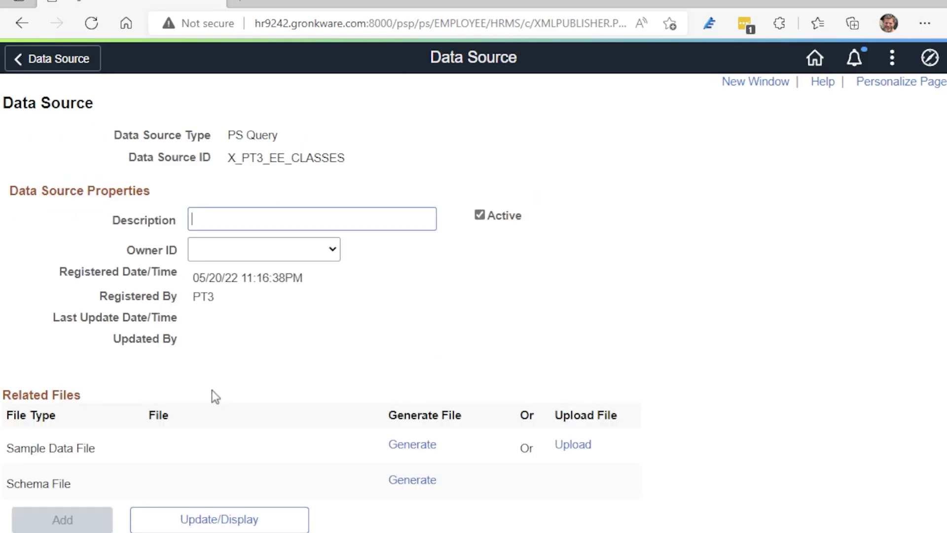
Describe the data source as "Employee Classes" and set its owner ID to PeopleTools Tech Tips.
{"action": "type", "text": "Employee Classes"}
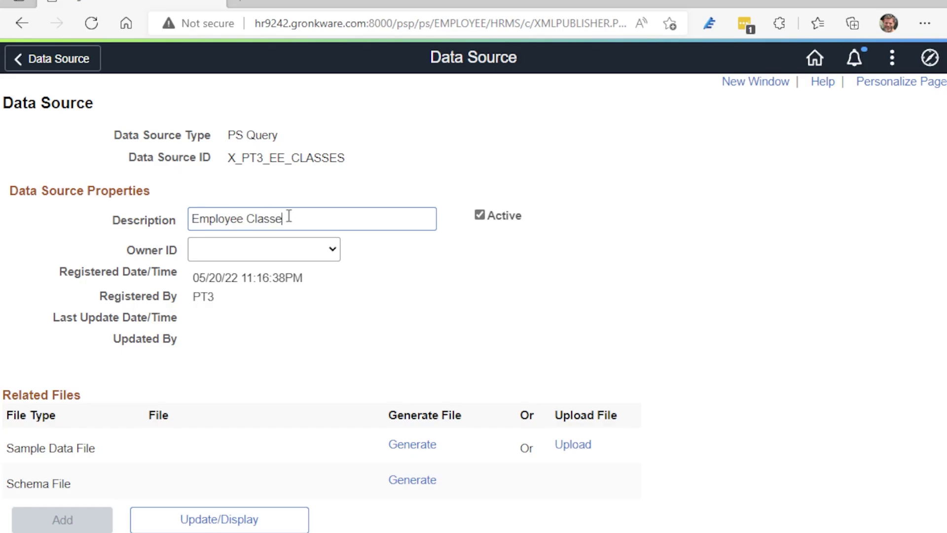
{"action": "key", "text": "Tab"}
{"action": "key", "text": "Down"}
{"action": "key", "text": "Down"}
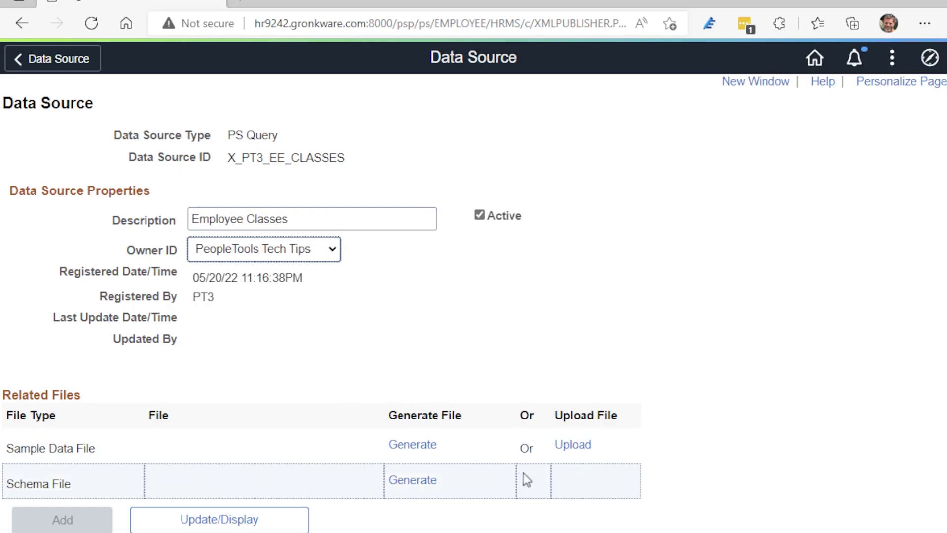
Upload X_PT3_EE_CLASSES.xml as the data source's sample data file and save the data source.
{"action": "left_click", "coordinate": [573, 445]}
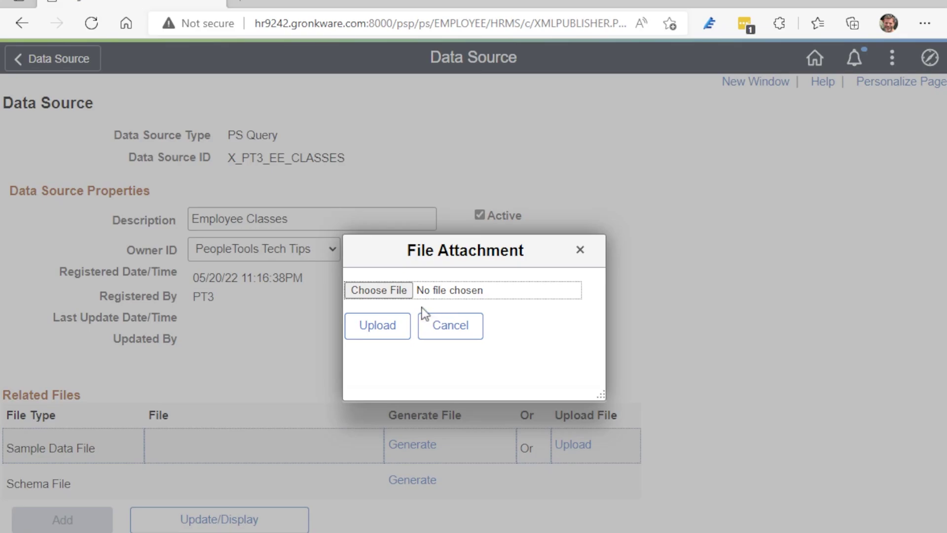
{"action": "left_click", "coordinate": [407, 295]}
{"action": "left_click", "coordinate": [602, 384]}
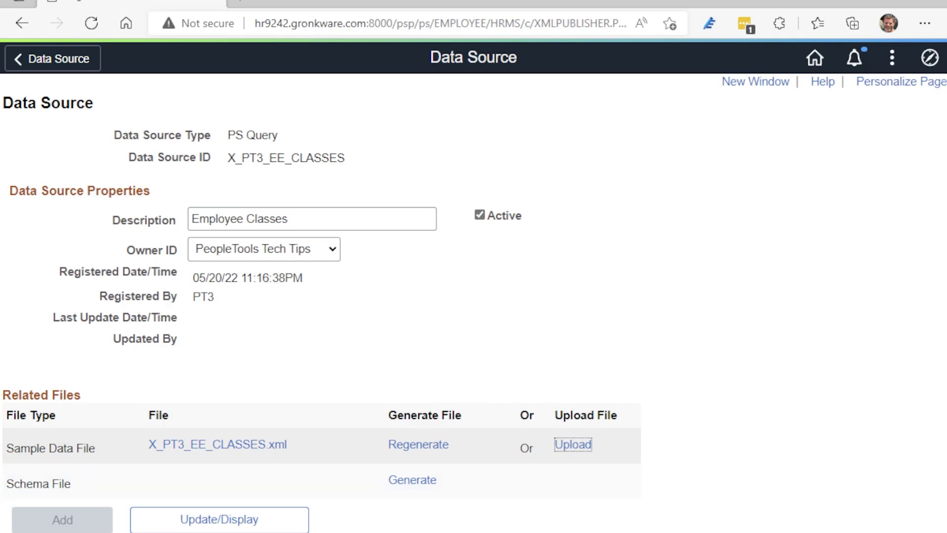
{"action": "key", "text": "alt+1"}
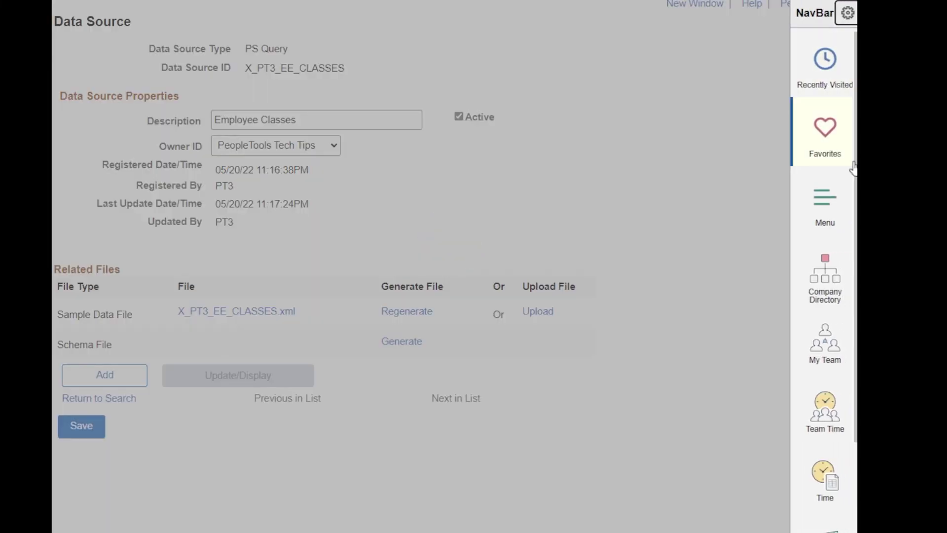
Go to Create BIP Report Definitions under Reporting Tools, BI Publisher, and start a new report definition.
{"action": "left_click", "coordinate": [822, 201]}
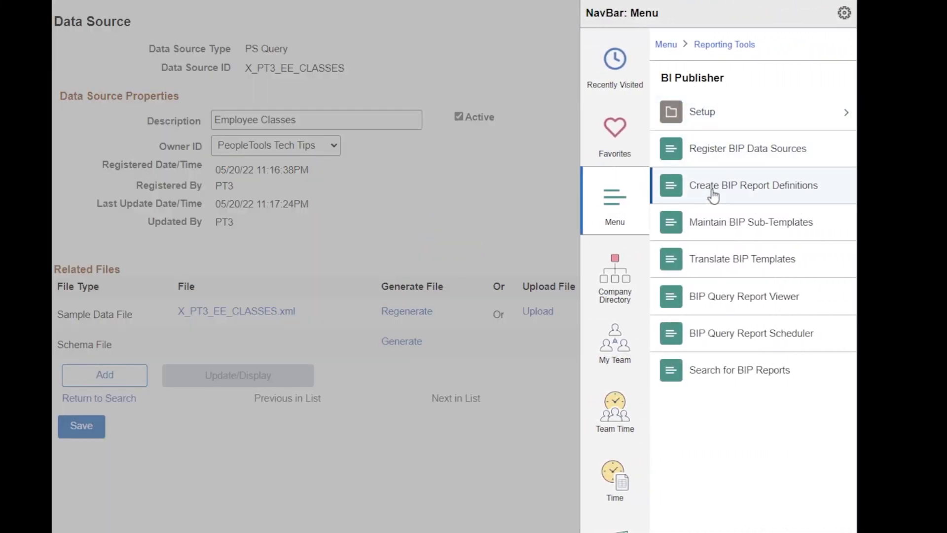
{"action": "left_click", "coordinate": [713, 192]}
{"action": "left_click", "coordinate": [270, 68]}
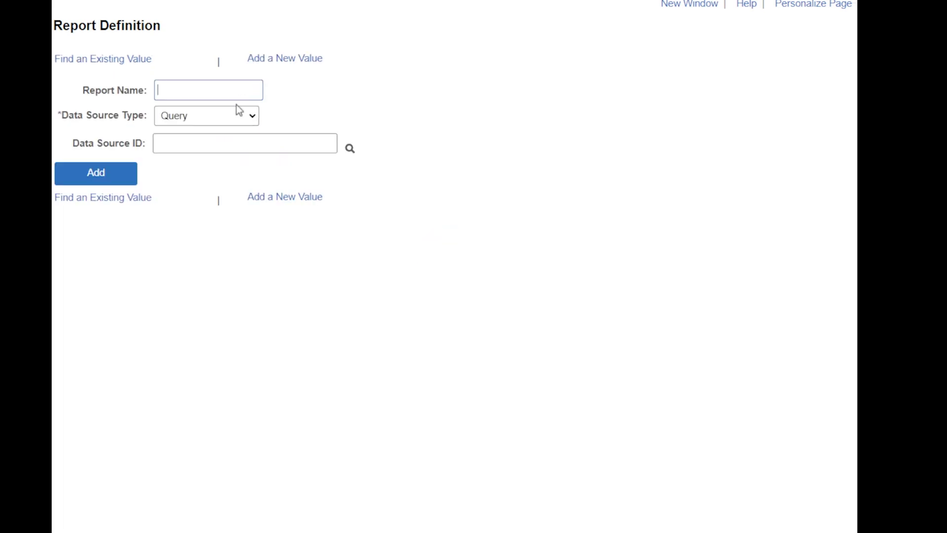
Add a report definition named X_PT3_EE_CLS with data source type Query and data source ID X_PT3_EE_CLASSES.
{"action": "type", "text": "X_PT3_EE_CLA"}
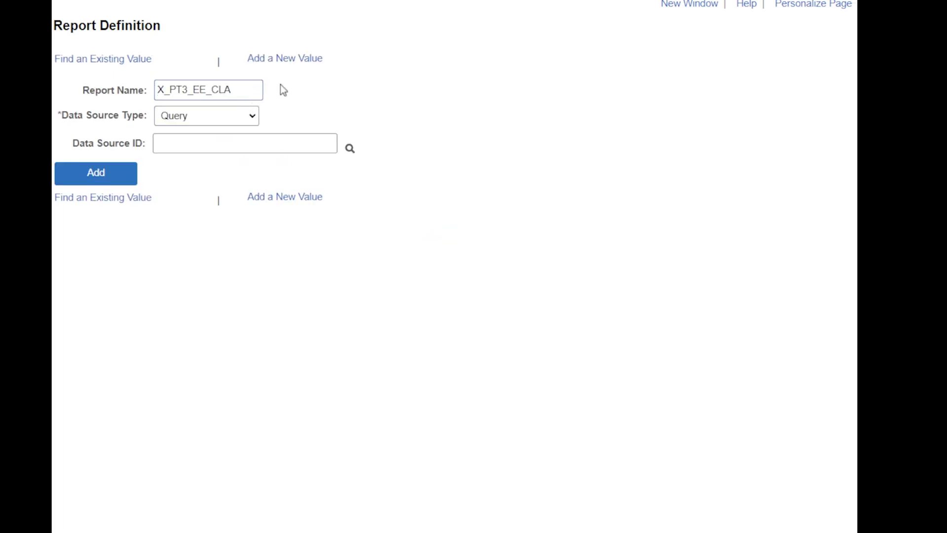
{"action": "key", "text": "BackSpace"}
{"action": "type", "text": "S"}
{"action": "key", "text": "Tab"}
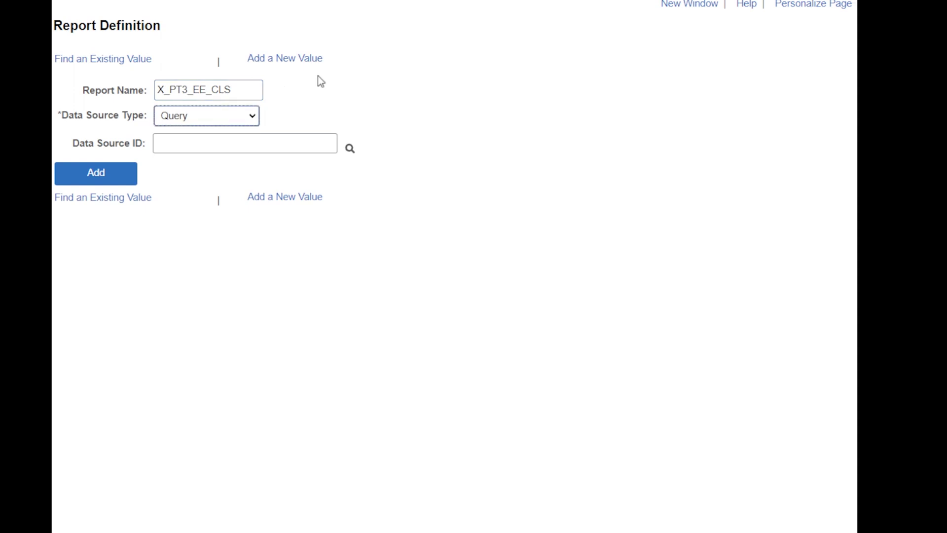
{"action": "left_click", "coordinate": [211, 145]}
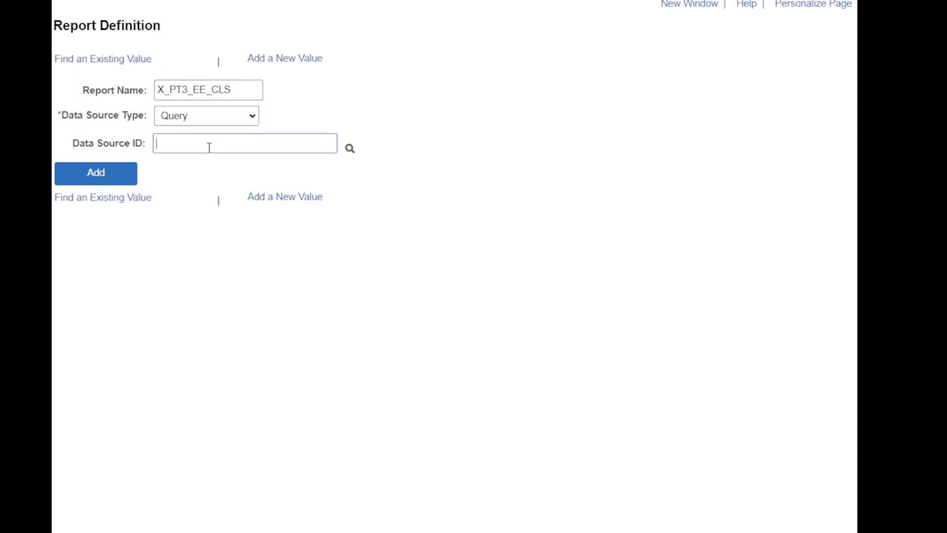
{"action": "key", "text": "ctrl+v"}
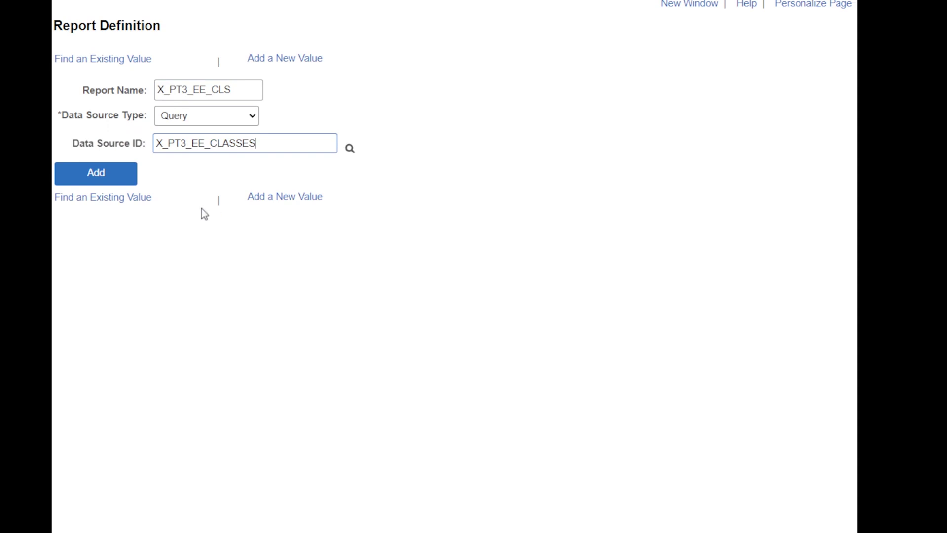
{"action": "left_click", "coordinate": [99, 181]}
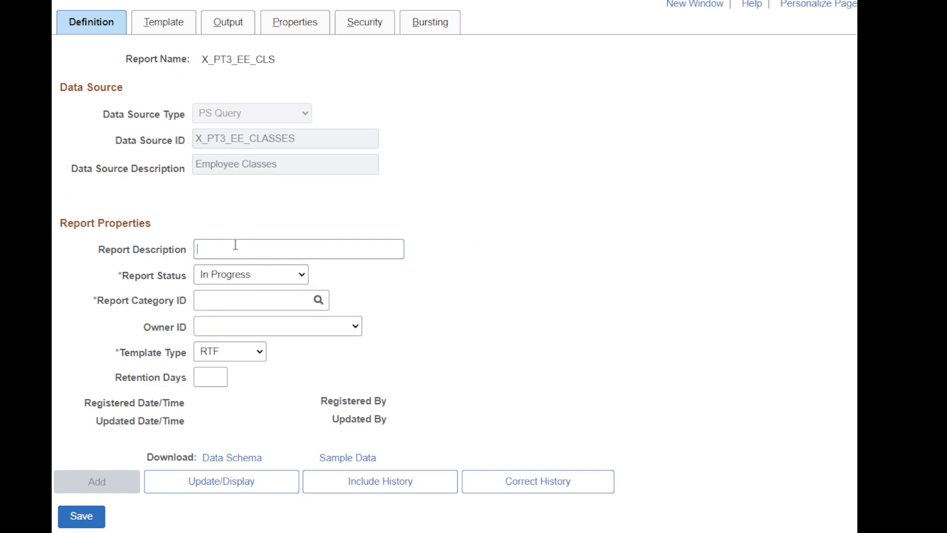
Describe the report as "Employee Classes" and set its report status to Active.
{"action": "type", "text": "Emp[loyee Classes"}
{"action": "key", "text": "Tab"}
{"action": "key", "text": "a"}
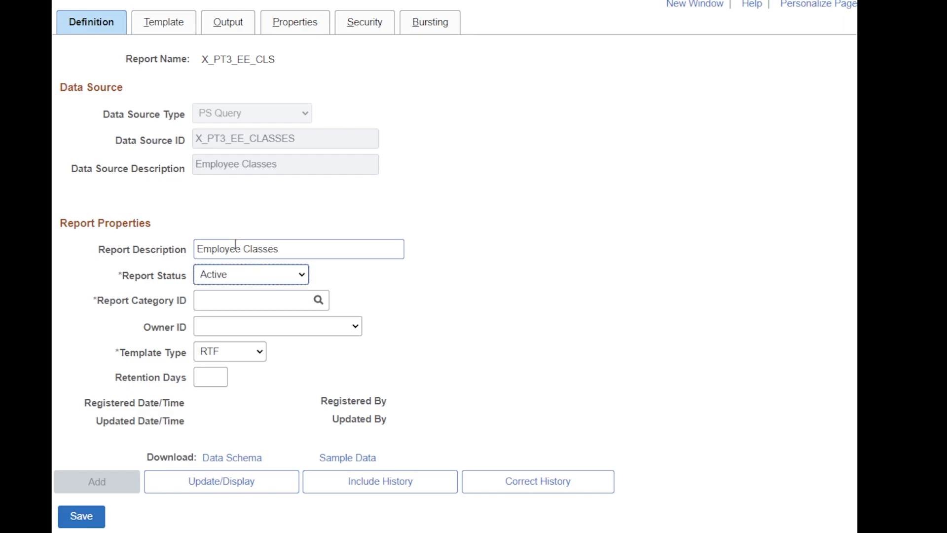
{"action": "key", "text": "Tab"}
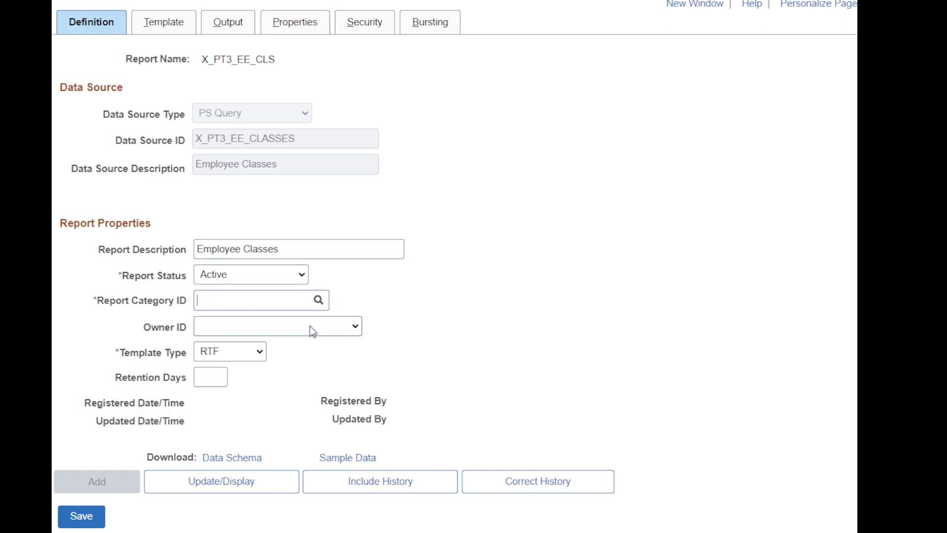
Assign the report category ALLUSER and the owner ID PeopleTools Tech Tips to the report, keeping the RTF template type.
{"action": "left_click", "coordinate": [318, 299]}
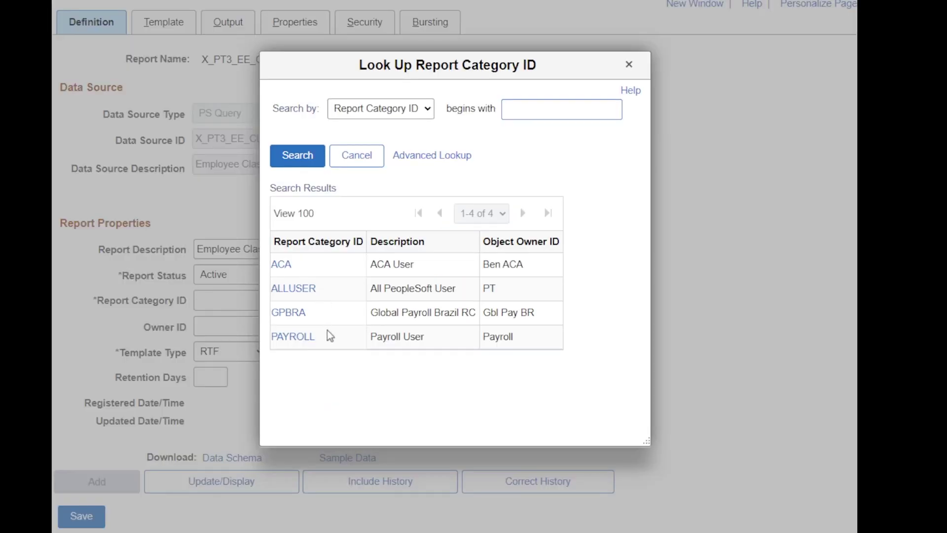
{"action": "left_click", "coordinate": [292, 289]}
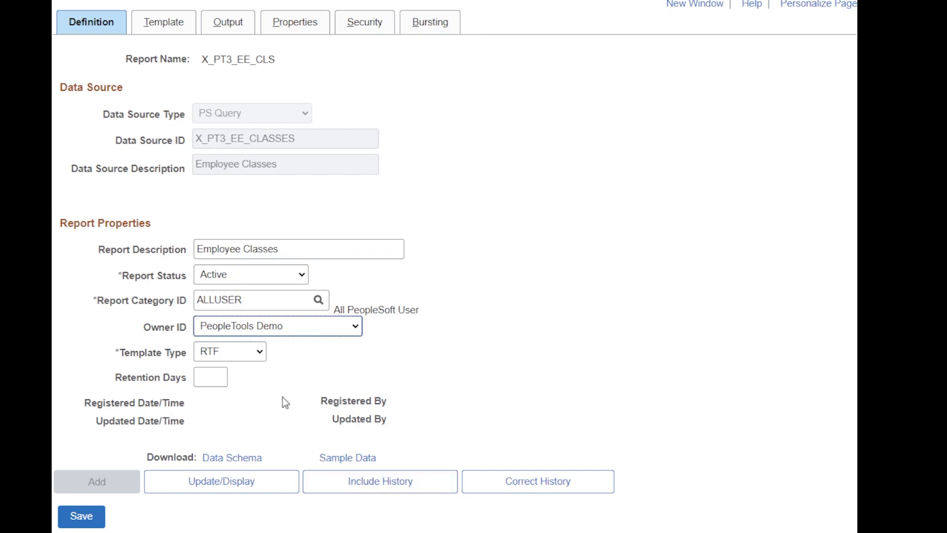
{"action": "key", "text": "Down"}
{"action": "key", "text": "Tab"}
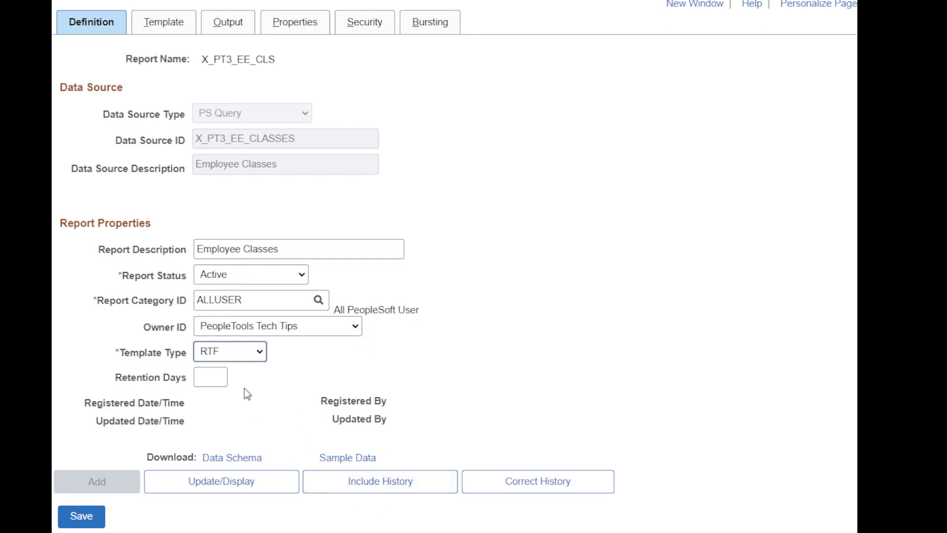
{"action": "key", "text": "Tab"}
Describe the report's template as "Employee Classes" and set the template file's status to Active.
{"action": "left_click", "coordinate": [154, 29]}
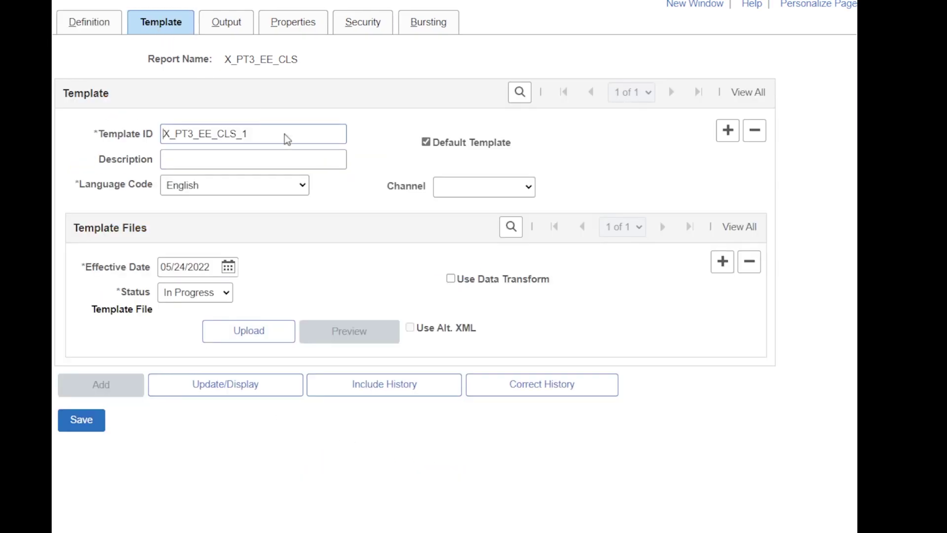
{"action": "left_click", "coordinate": [259, 163]}
{"action": "type", "text": "Employee Classes"}
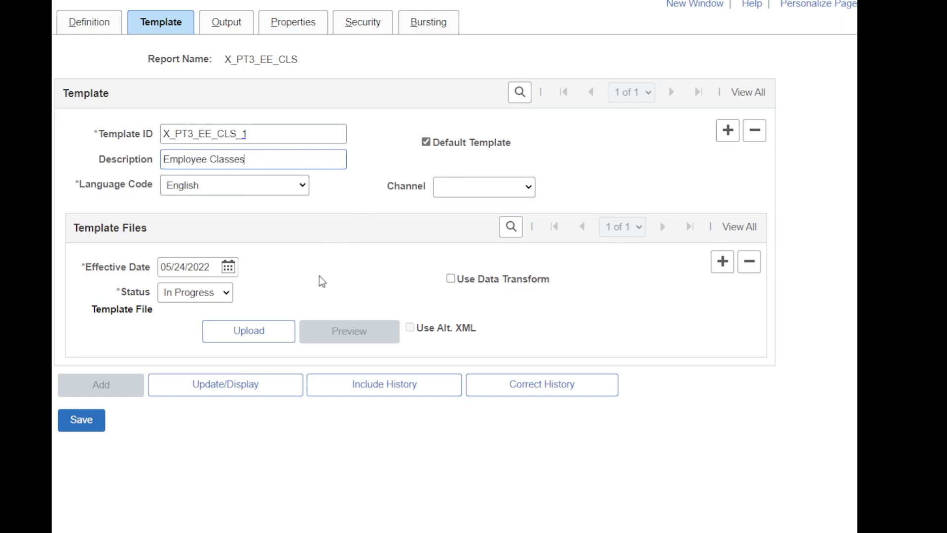
{"action": "left_click", "coordinate": [187, 294]}
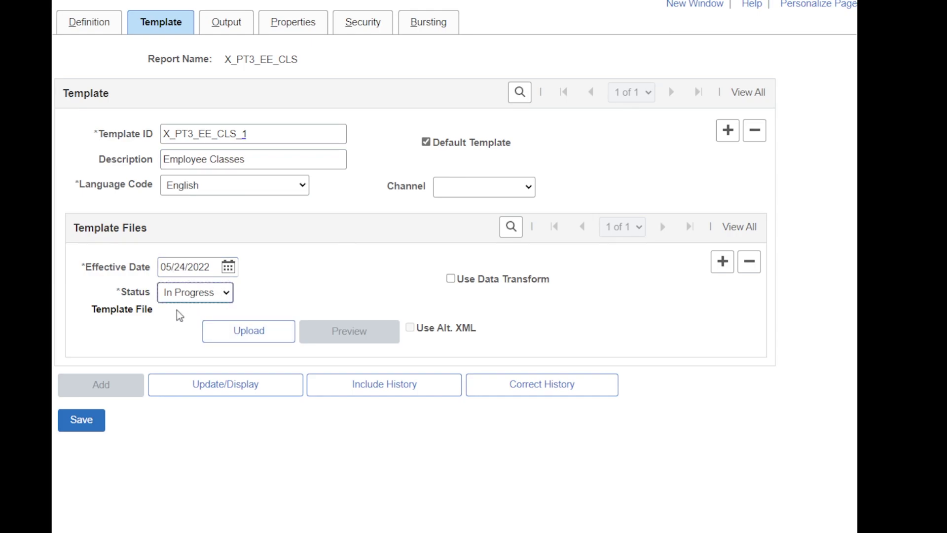
{"action": "key", "text": "a"}
Upload X_PT3_RTF_Simple.rtf as the template file and save the report definition.
{"action": "left_click", "coordinate": [249, 331]}
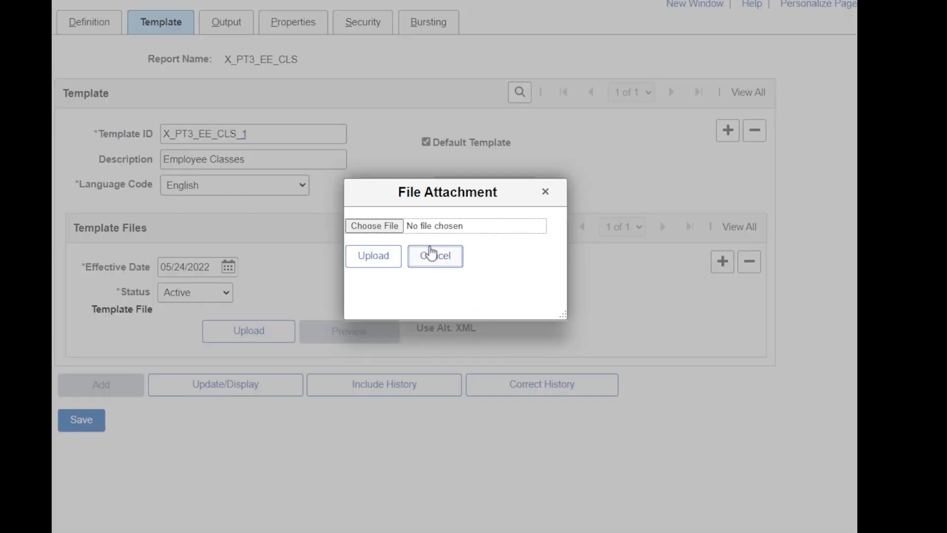
{"action": "left_click", "coordinate": [374, 228]}
{"action": "key", "text": "Return"}
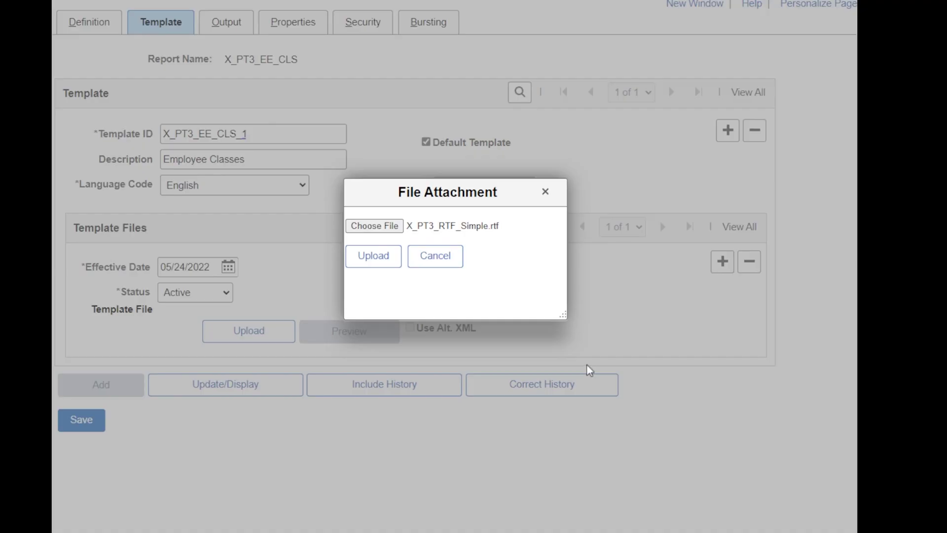
{"action": "left_click", "coordinate": [380, 257]}
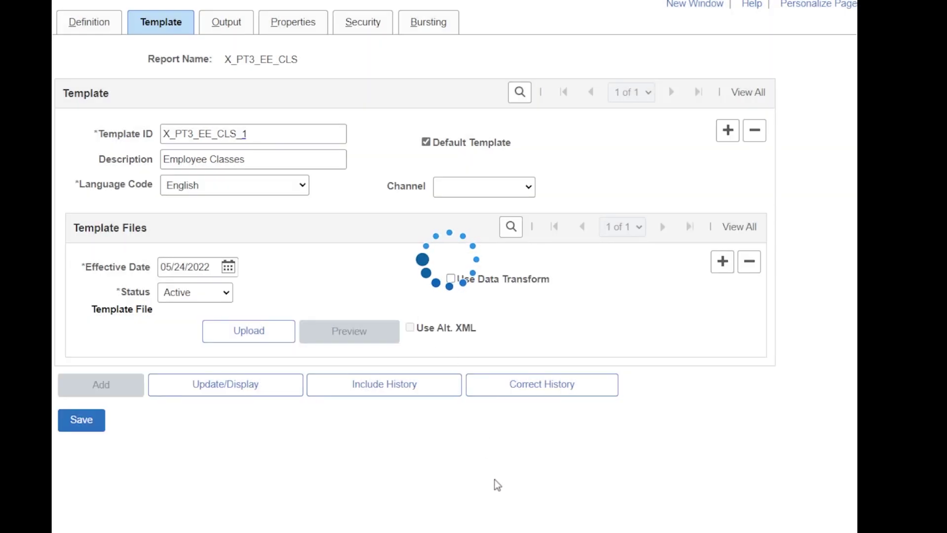
{"action": "left_click", "coordinate": [81, 420]}
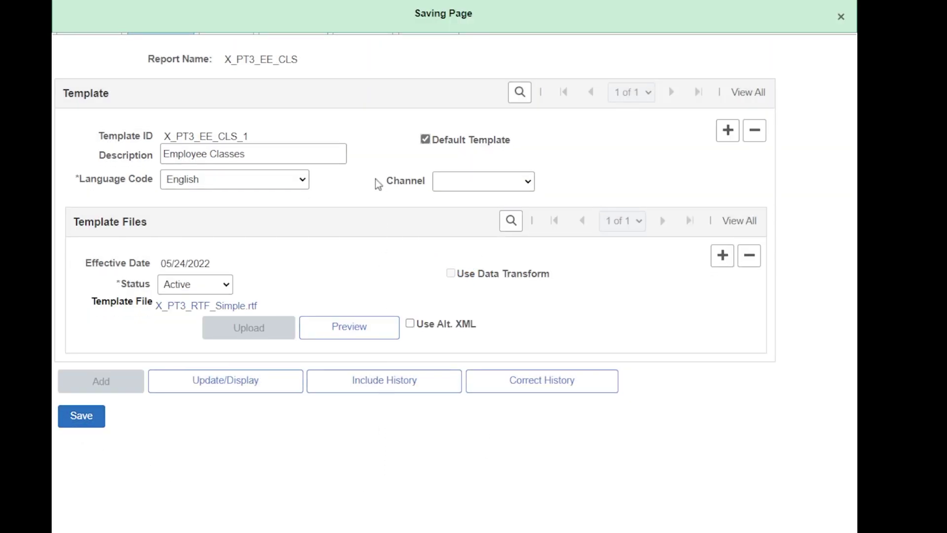
Disable the HTML, RTF and XLS output formats so only PDF stays enabled, and save the report definition.
{"action": "left_click", "coordinate": [242, 29]}
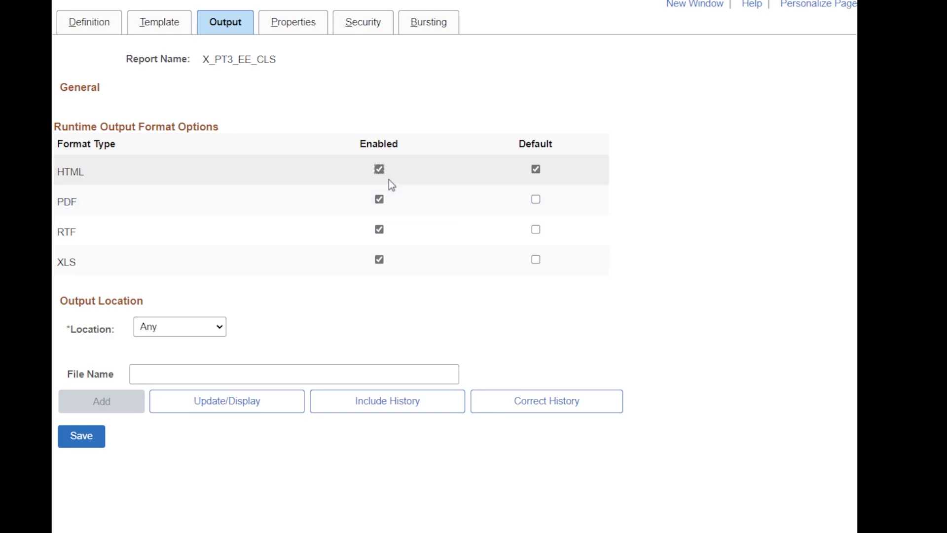
{"action": "left_click", "coordinate": [379, 229]}
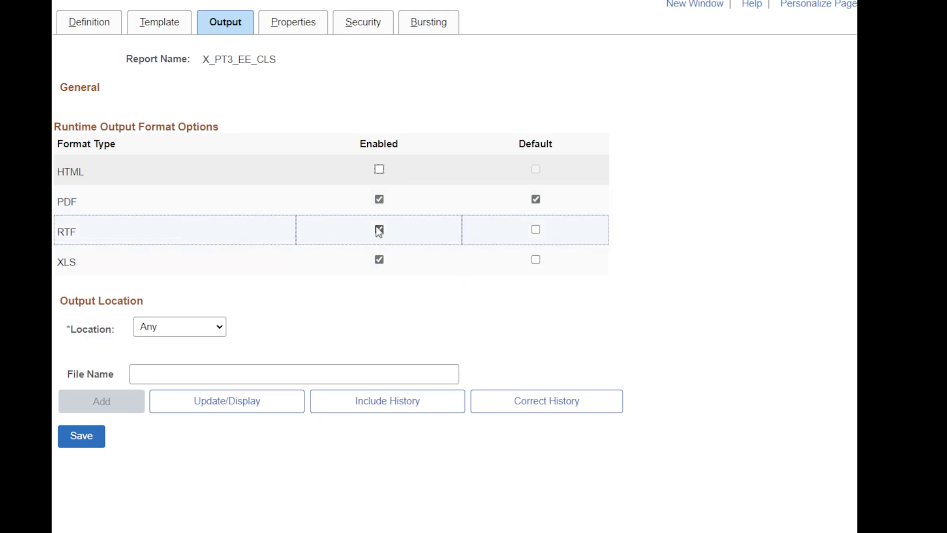
{"action": "left_click", "coordinate": [379, 260]}
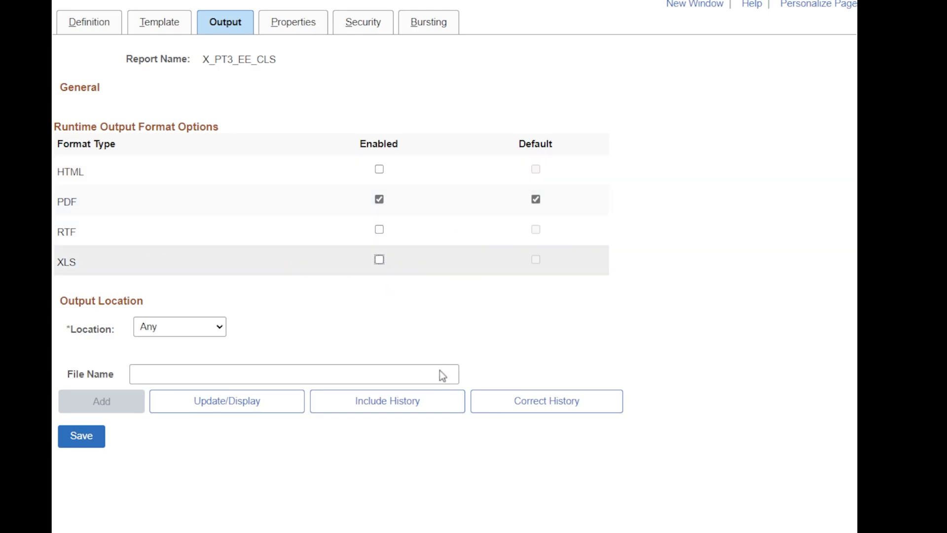
{"action": "left_click", "coordinate": [94, 446]}
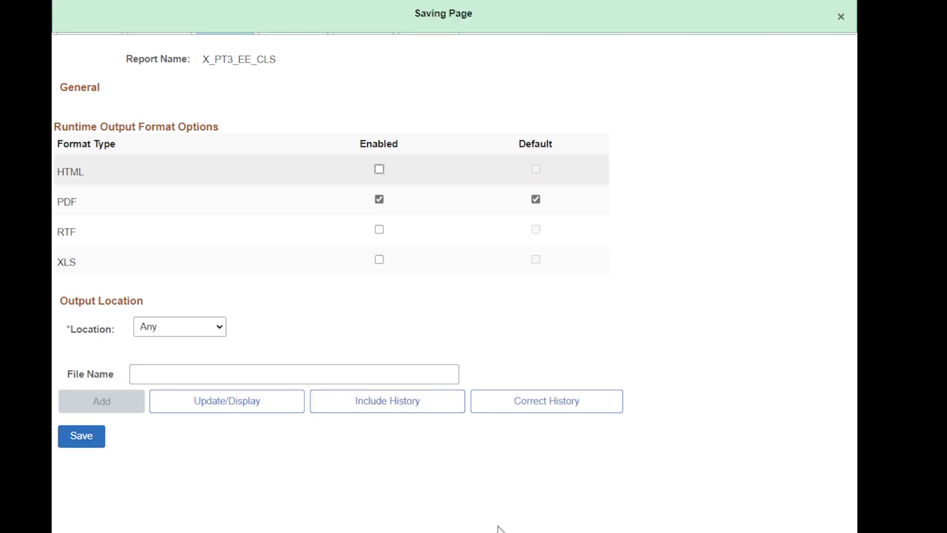
Preview the report's template with the sample data and look through the employee pages of the output.
{"action": "left_click", "coordinate": [168, 28]}
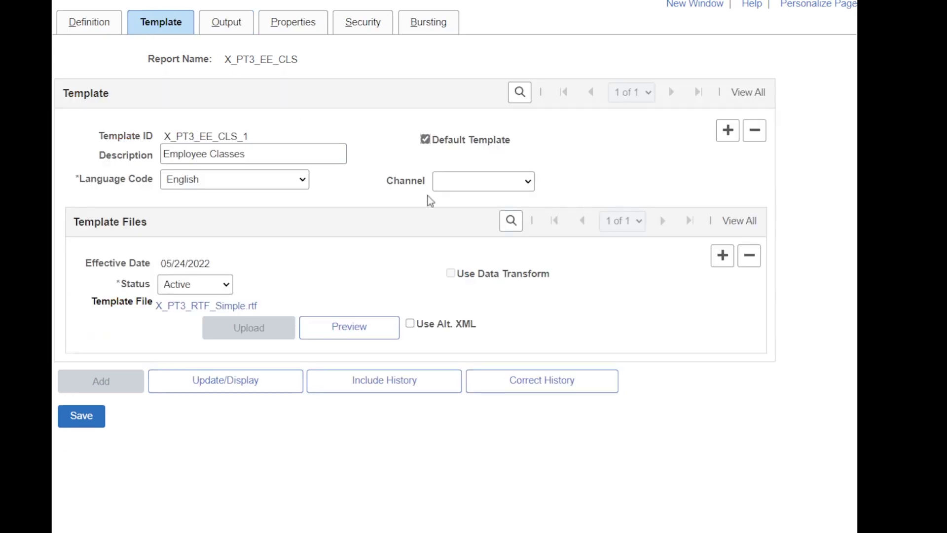
{"action": "left_click", "coordinate": [350, 334]}
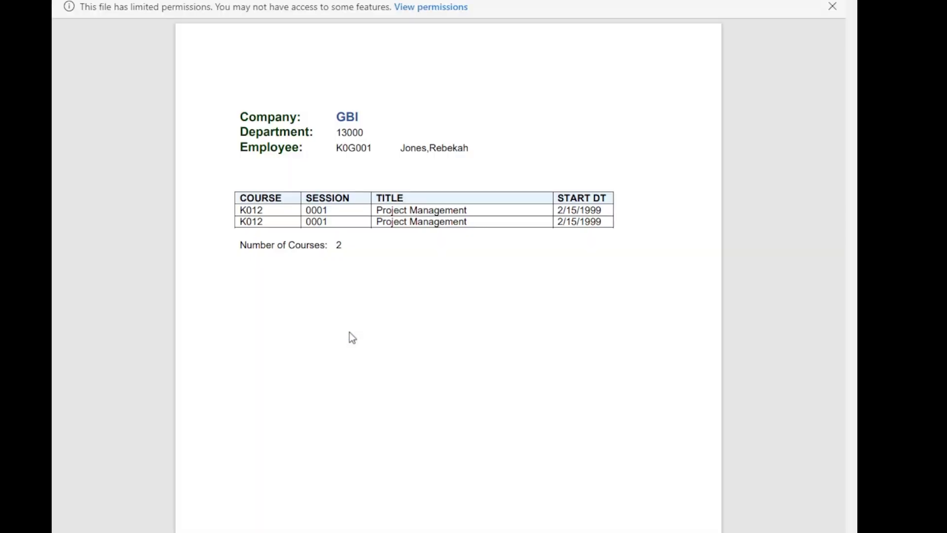
{"action": "scroll", "coordinate": [350, 333], "scroll_direction": "down", "scroll_amount": 10}
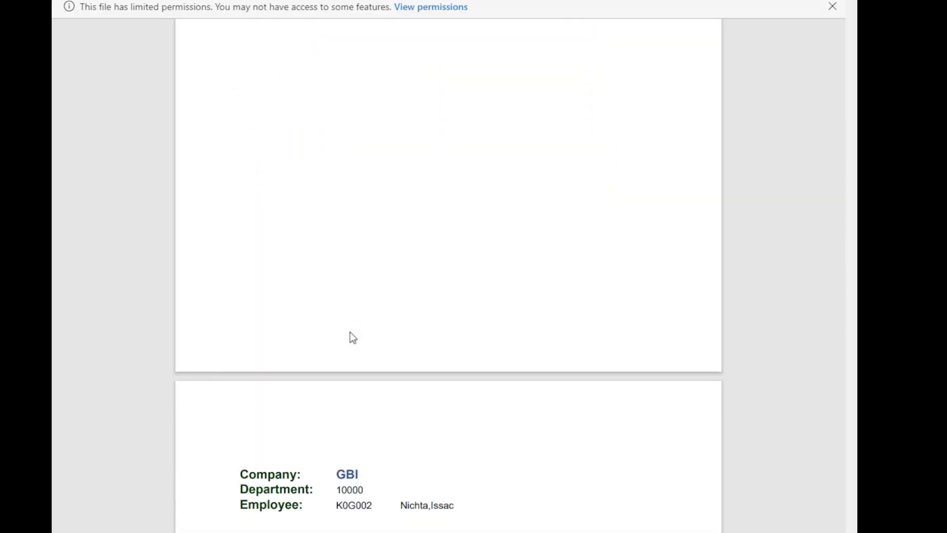
{"action": "scroll", "coordinate": [351, 333], "scroll_direction": "down", "scroll_amount": 5}
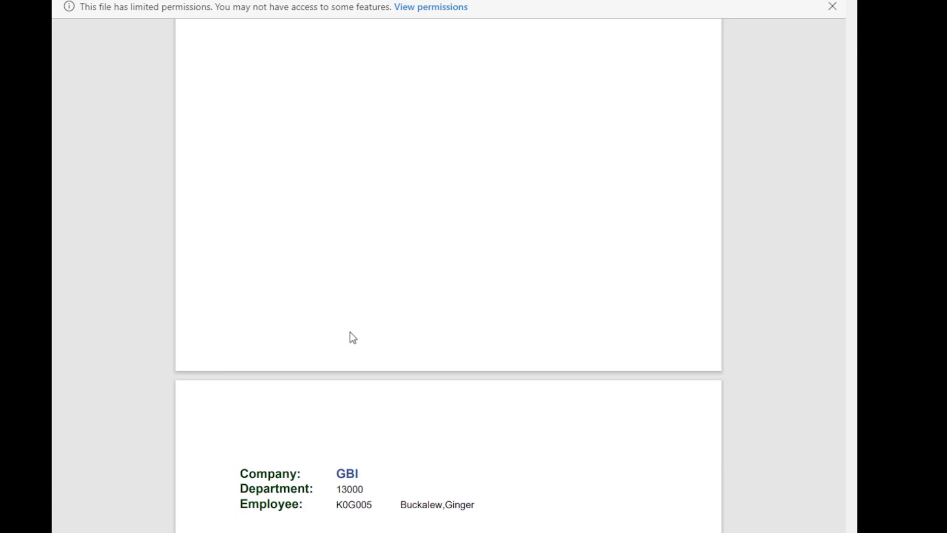
{"action": "scroll", "coordinate": [351, 332], "scroll_direction": "down", "scroll_amount": 5}
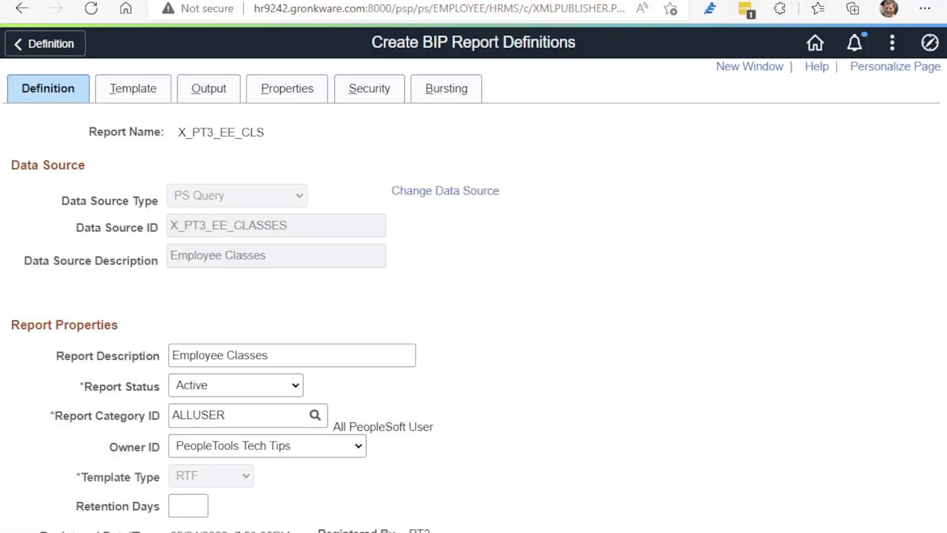
Go to the BIP Query Report Viewer and search for the report named X_PT3_EE_CLS.
{"action": "left_click", "coordinate": [930, 42]}
{"action": "left_click", "coordinate": [918, 317]}
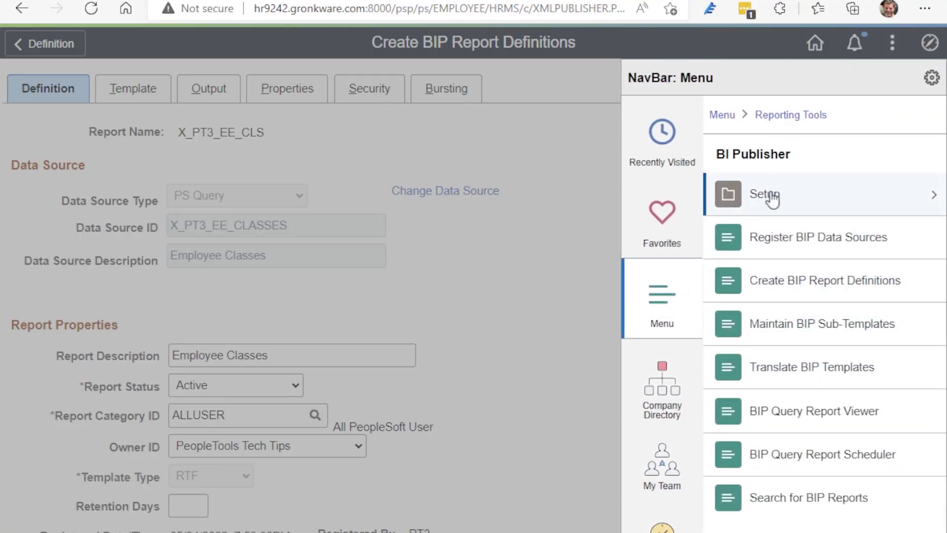
{"action": "left_click", "coordinate": [811, 420]}
{"action": "left_click", "coordinate": [98, 175]}
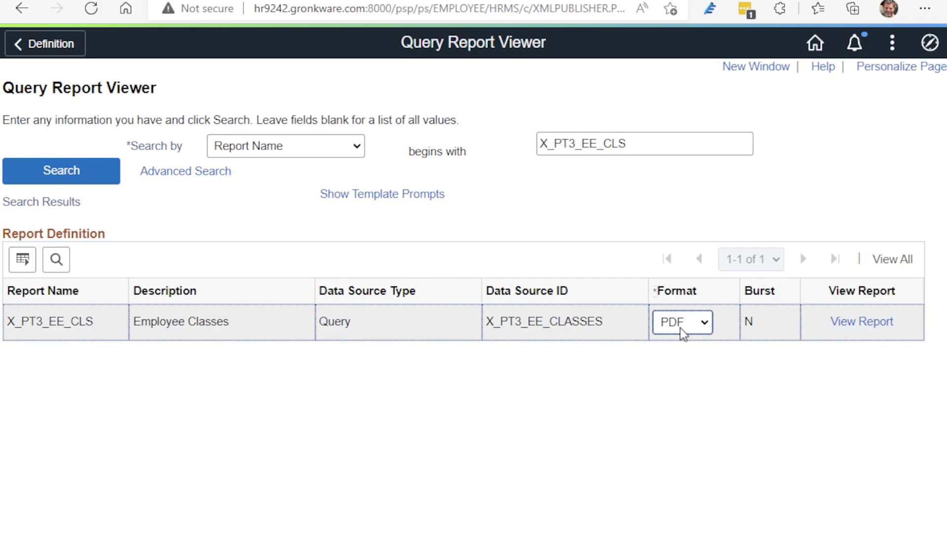
Run the X_PT3_EE_CLS report as PDF, look through its employee pages and close the output.
{"action": "left_click", "coordinate": [886, 323]}
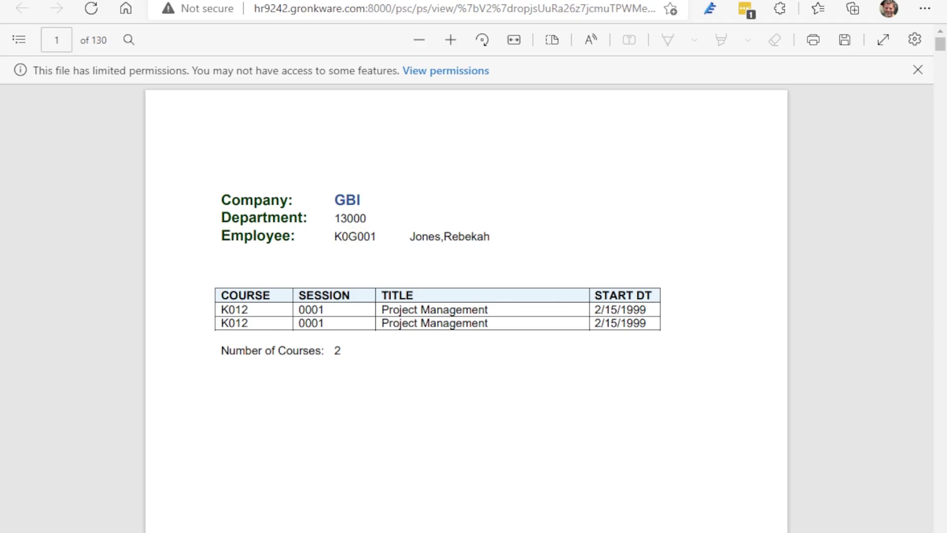
{"action": "scroll", "coordinate": [480, 301], "scroll_direction": "down", "scroll_amount": 15}
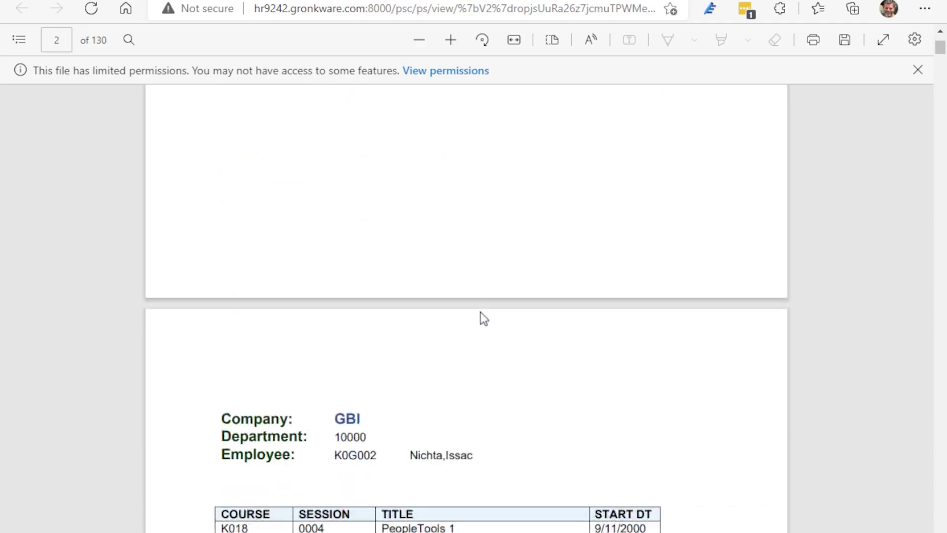
{"action": "scroll", "coordinate": [478, 313], "scroll_direction": "down", "scroll_amount": 20}
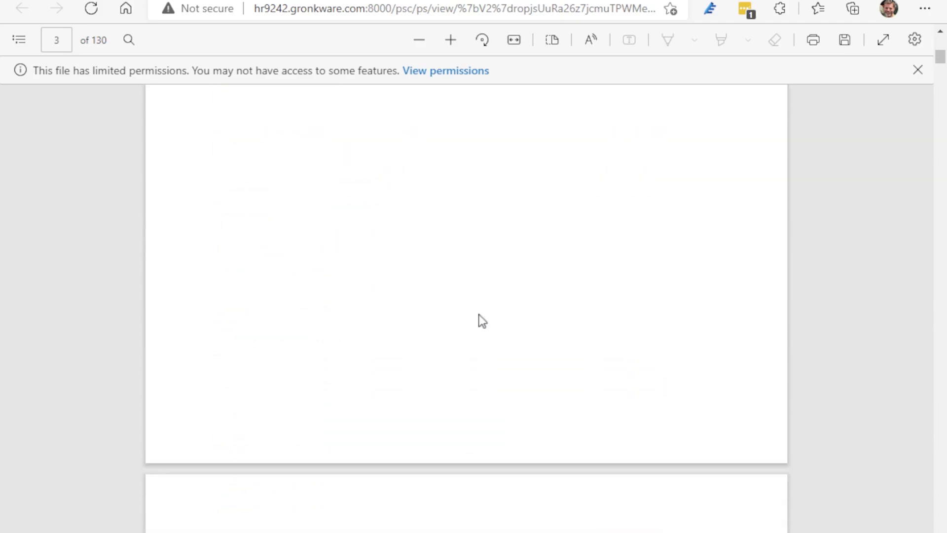
{"action": "scroll", "coordinate": [478, 315], "scroll_direction": "down", "scroll_amount": 10}
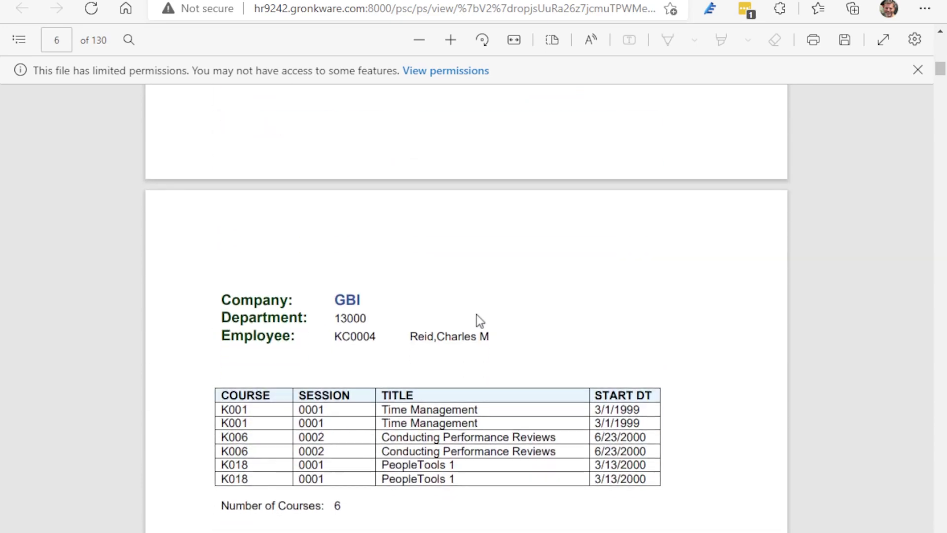
{"action": "key", "text": "ctrl+w"}
Go to the BIP Query Report Scheduler and add a new run control with the ID X.
{"action": "left_click", "coordinate": [930, 42]}
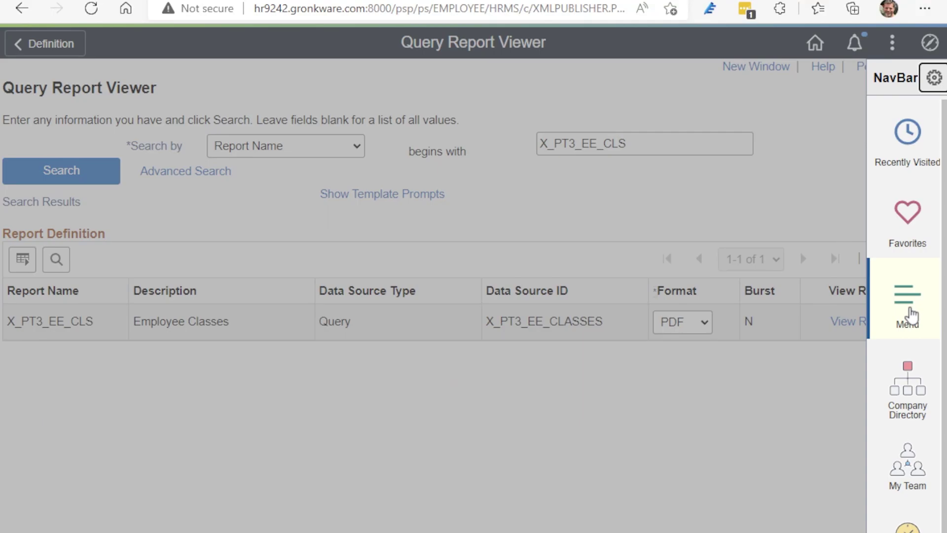
{"action": "left_click", "coordinate": [911, 314]}
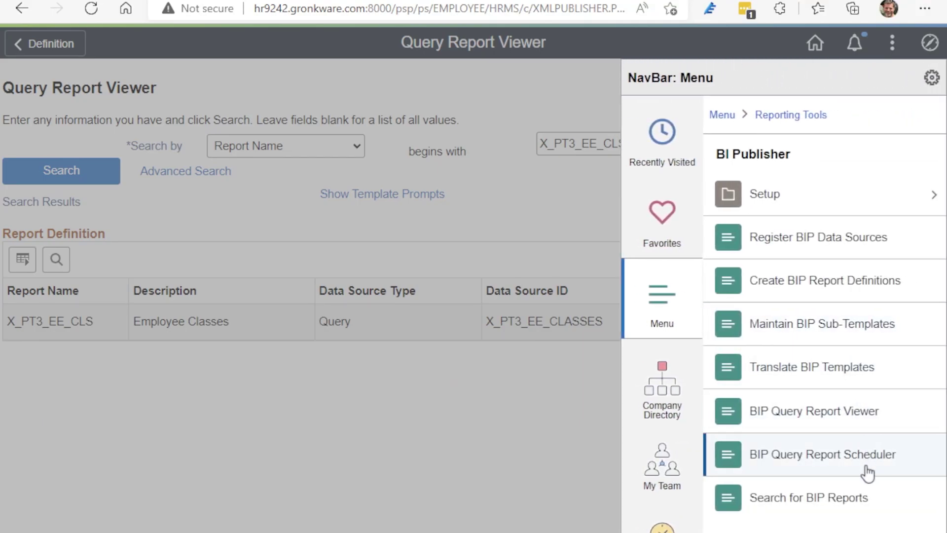
{"action": "left_click", "coordinate": [865, 469]}
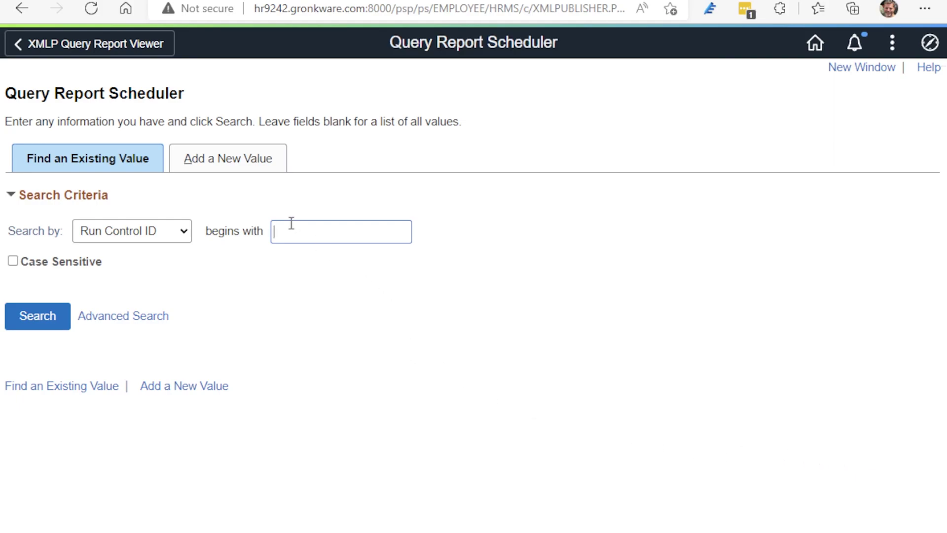
{"action": "left_click", "coordinate": [218, 160]}
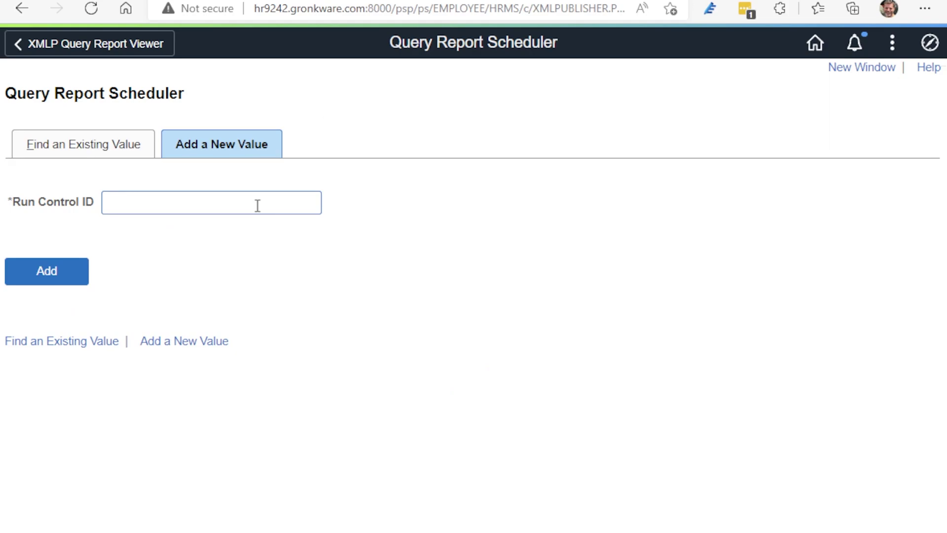
{"action": "key", "text": "Return"}
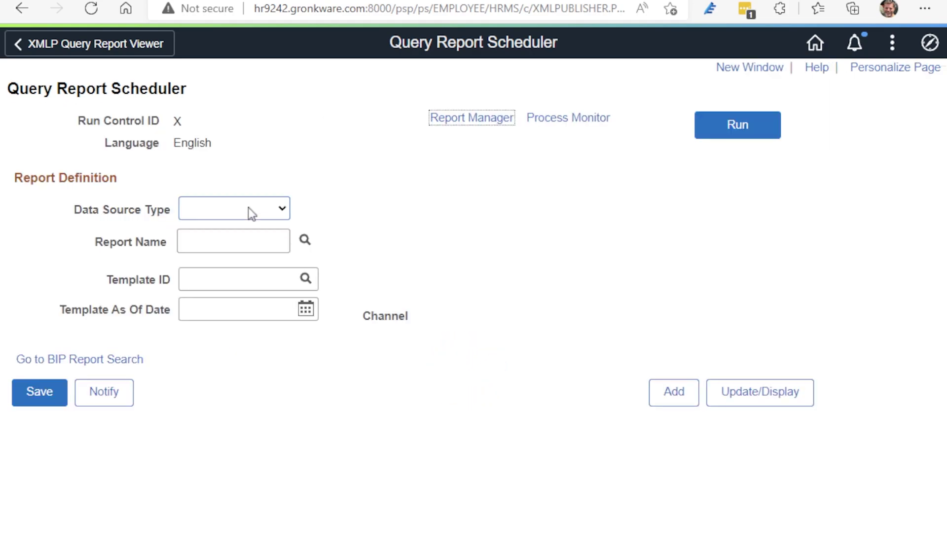
Set up the run control for the X_PT3_EE_CLS report and submit the BI Publisher Query Report process with Web output in PDF format.
{"action": "left_click", "coordinate": [256, 280]}
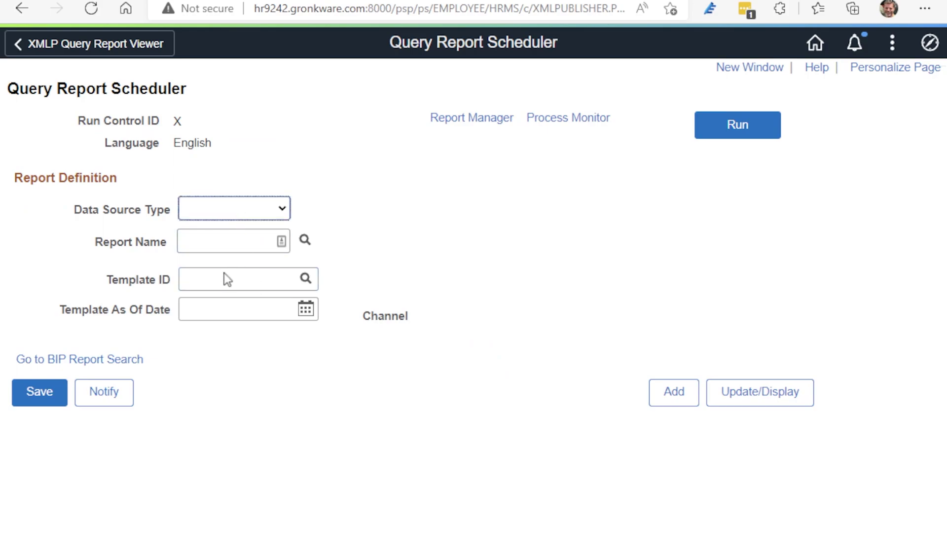
{"action": "left_click", "coordinate": [746, 134]}
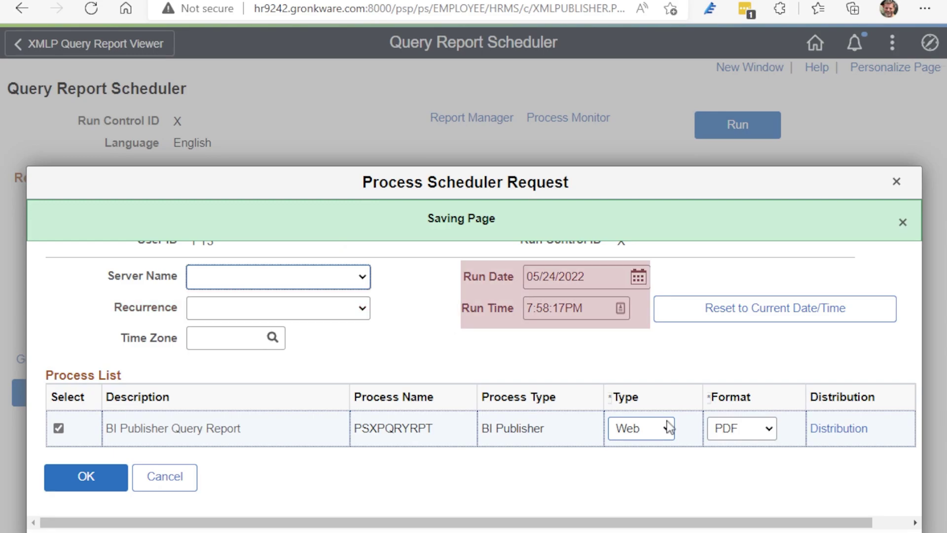
{"action": "left_click", "coordinate": [101, 486]}
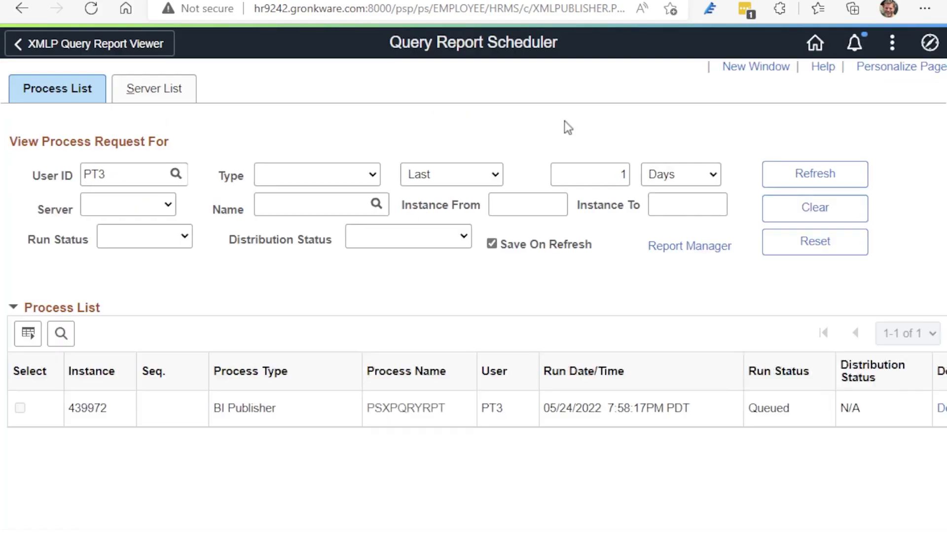
Refresh the request's status in the Process Monitor and go to the Report Manager.
{"action": "scroll", "coordinate": [693, 178], "scroll_direction": "right", "scroll_amount": 3}
{"action": "left_click", "coordinate": [691, 184]}
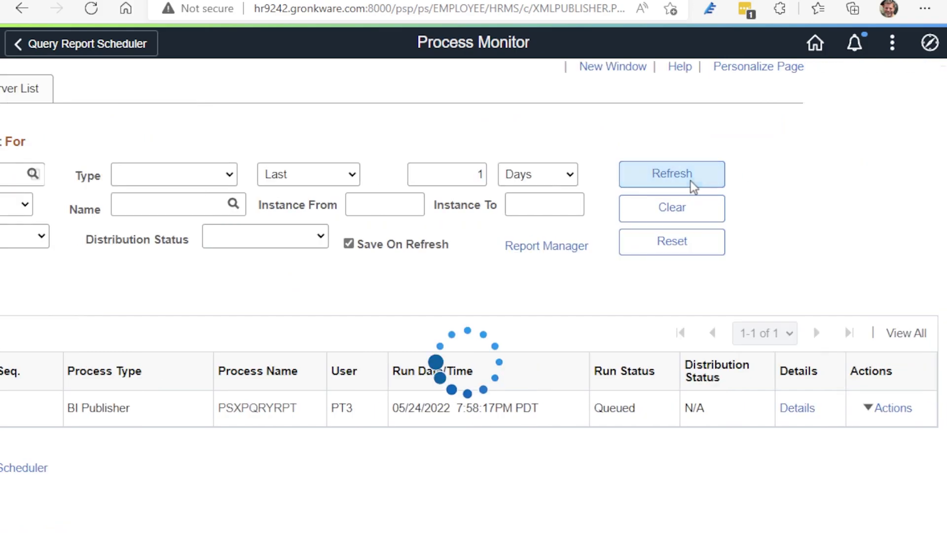
{"action": "left_click", "coordinate": [542, 247]}
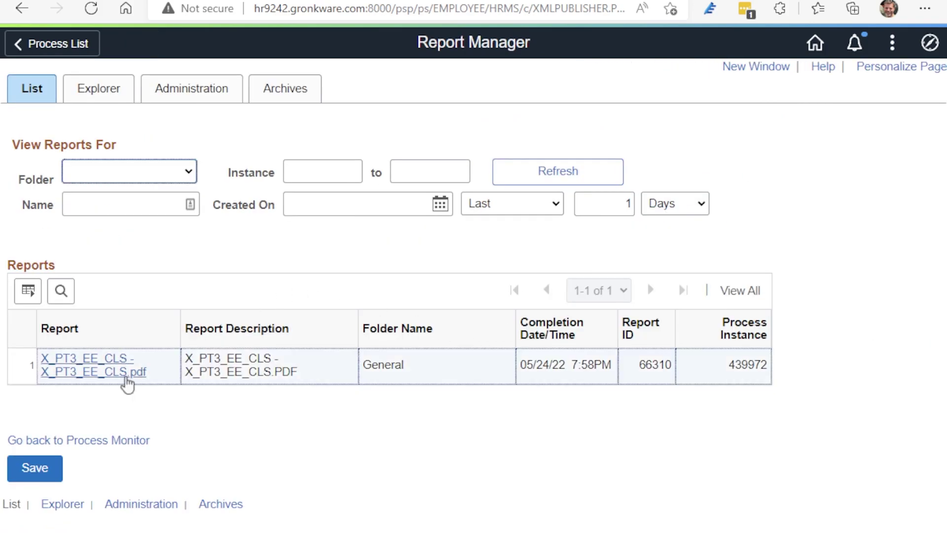
Open the scheduled X_PT3_EE_CLS PDF report and look through its employee pages.
{"action": "left_click", "coordinate": [106, 375]}
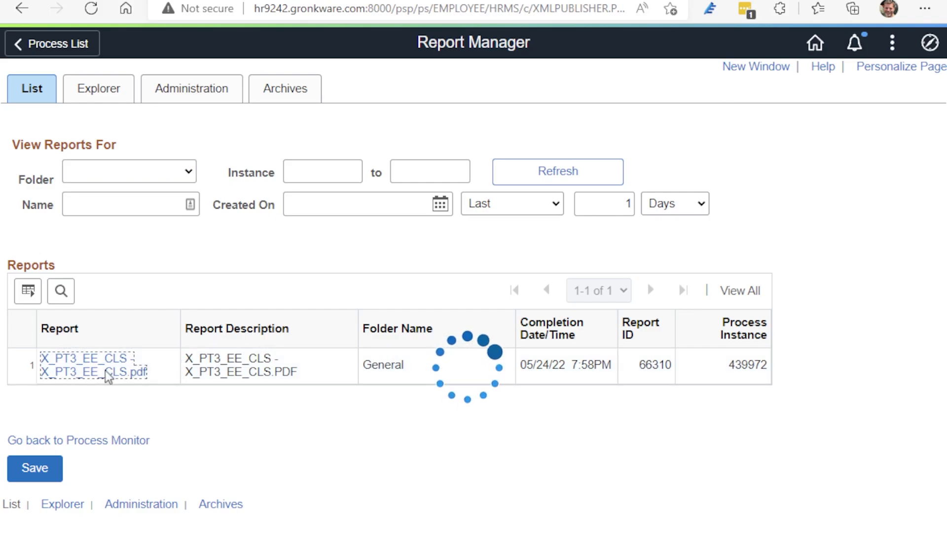
{"action": "left_click", "coordinate": [100, 393]}
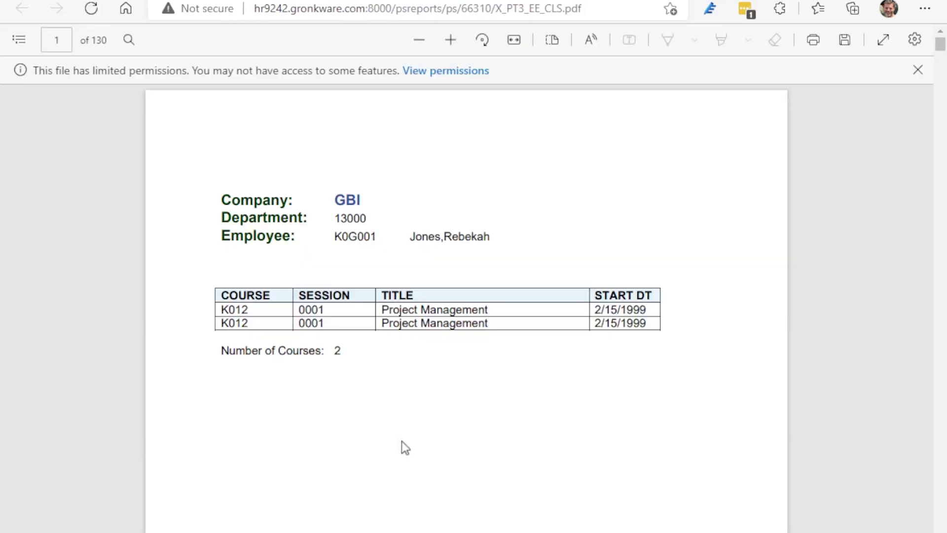
{"action": "scroll", "coordinate": [401, 441], "scroll_direction": "down", "scroll_amount": 15}
{"action": "scroll", "coordinate": [392, 384], "scroll_direction": "down", "scroll_amount": 15}
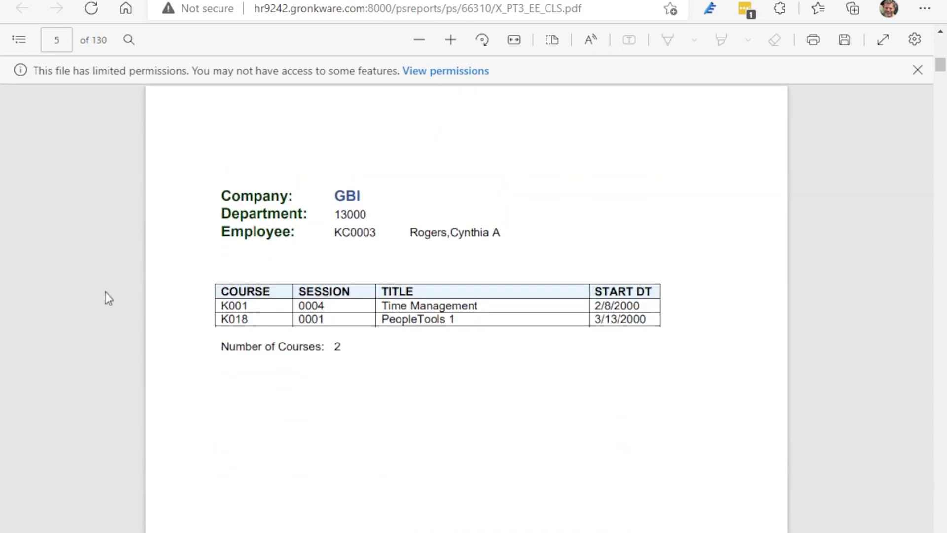